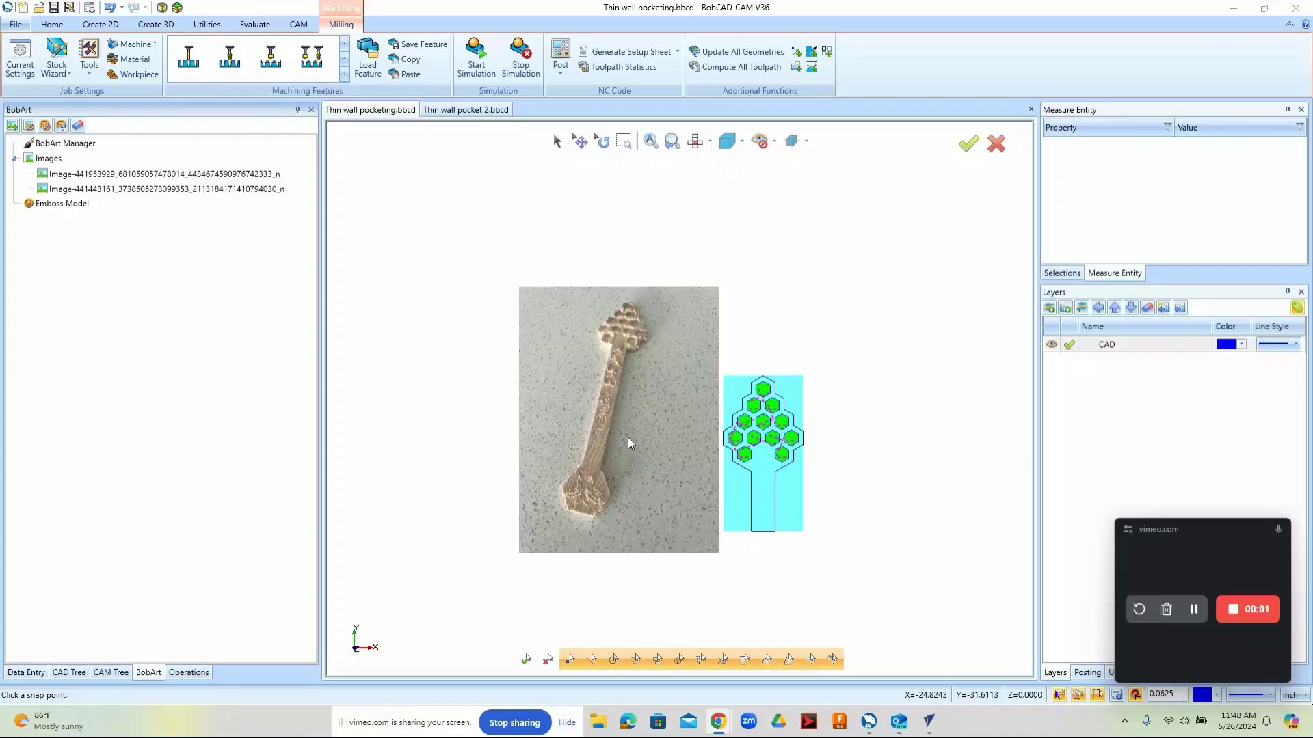
Zoom and pan around the spoon photo and hexagon drawing to inspect it.
{"action": "scroll", "coordinate": [628, 441], "scroll_direction": "up", "scroll_amount": 4}
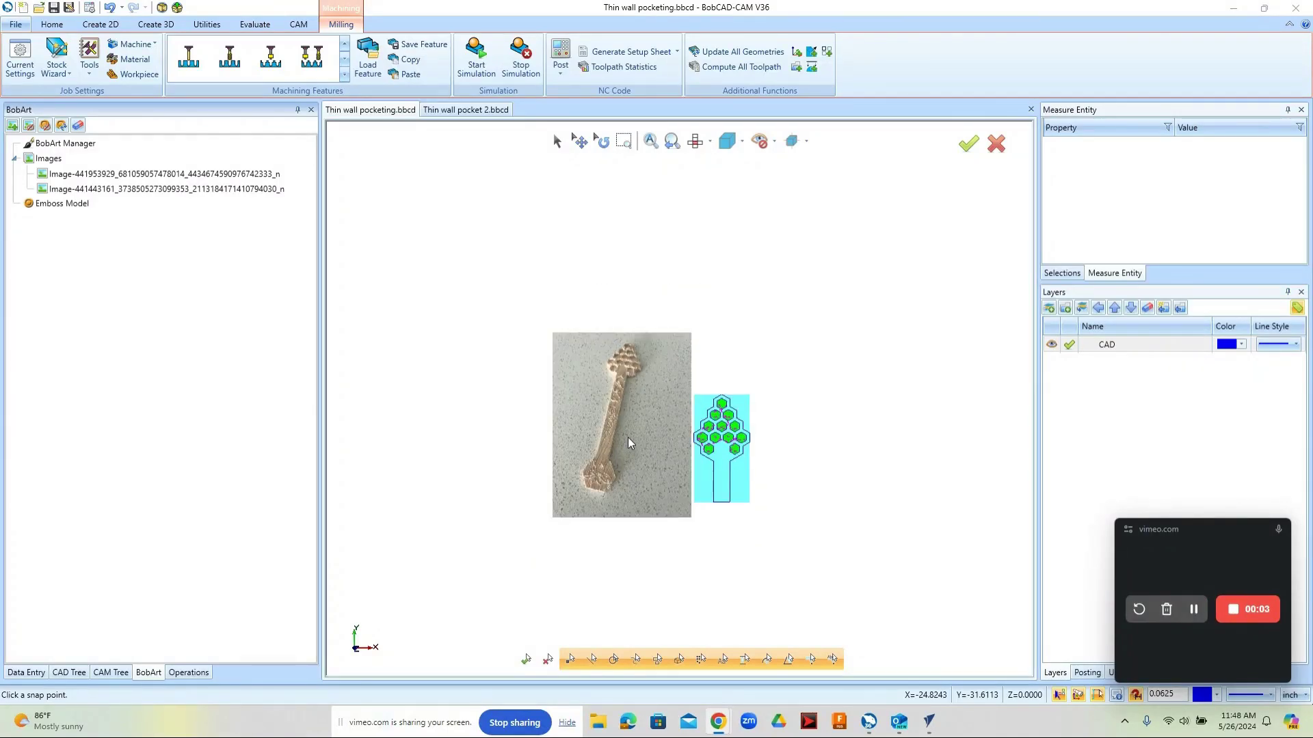
{"action": "scroll", "coordinate": [646, 301], "scroll_direction": "up", "scroll_amount": 4}
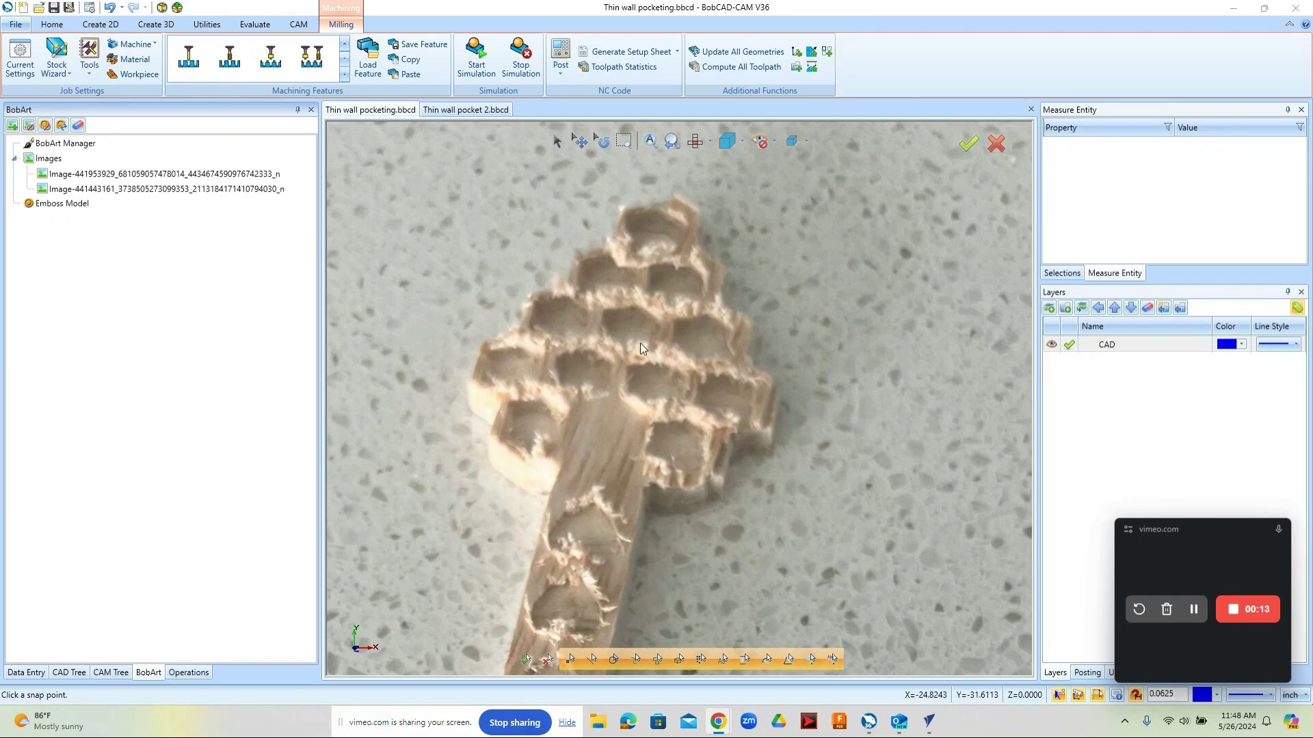
{"action": "scroll", "coordinate": [688, 305], "scroll_direction": "down", "scroll_amount": 5}
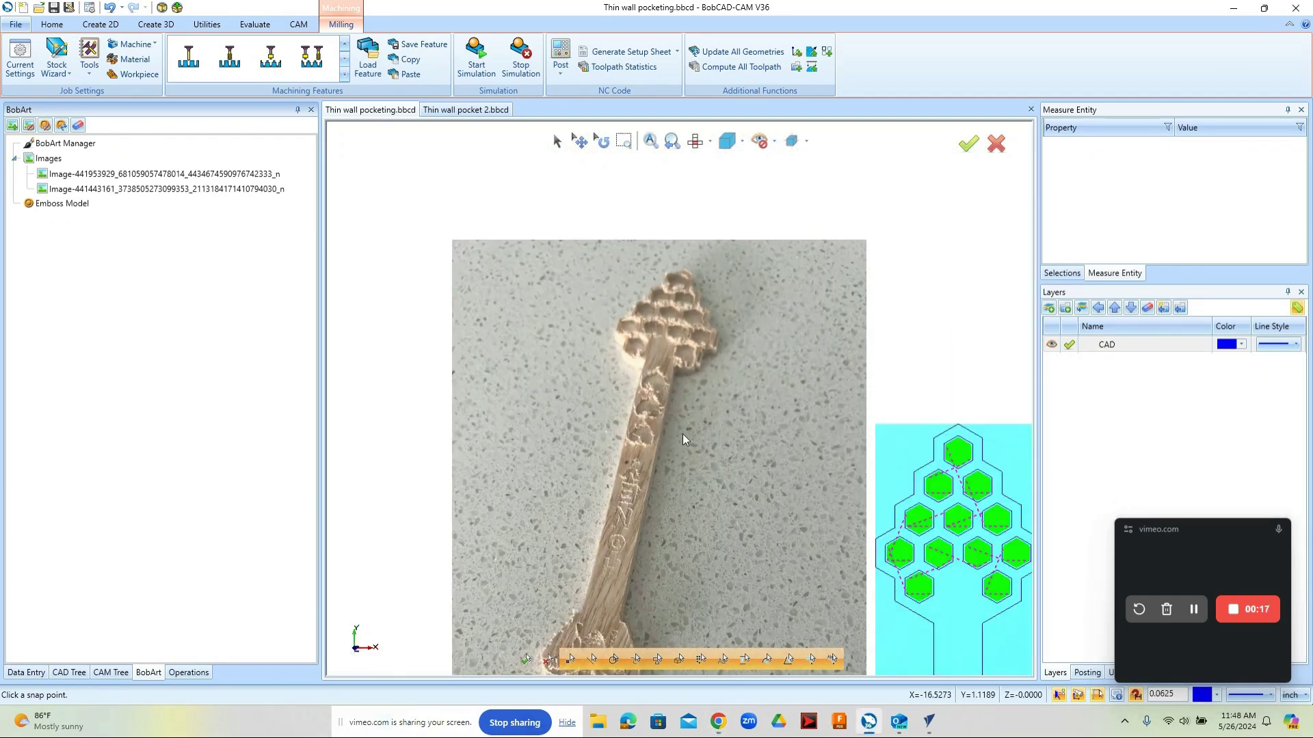
{"action": "middle_click_drag", "start_coordinate": [704, 489], "coordinate": [703, 367]}
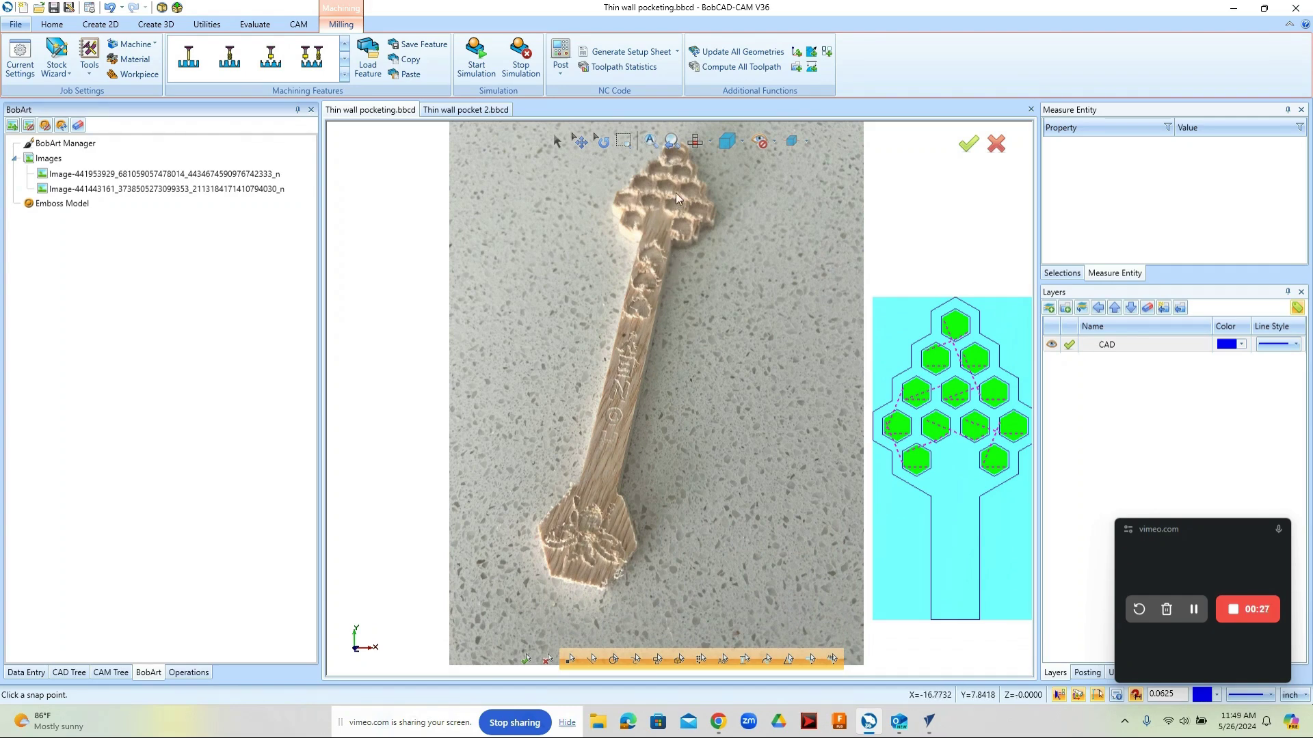
{"action": "scroll", "coordinate": [671, 174], "scroll_direction": "up", "scroll_amount": 5}
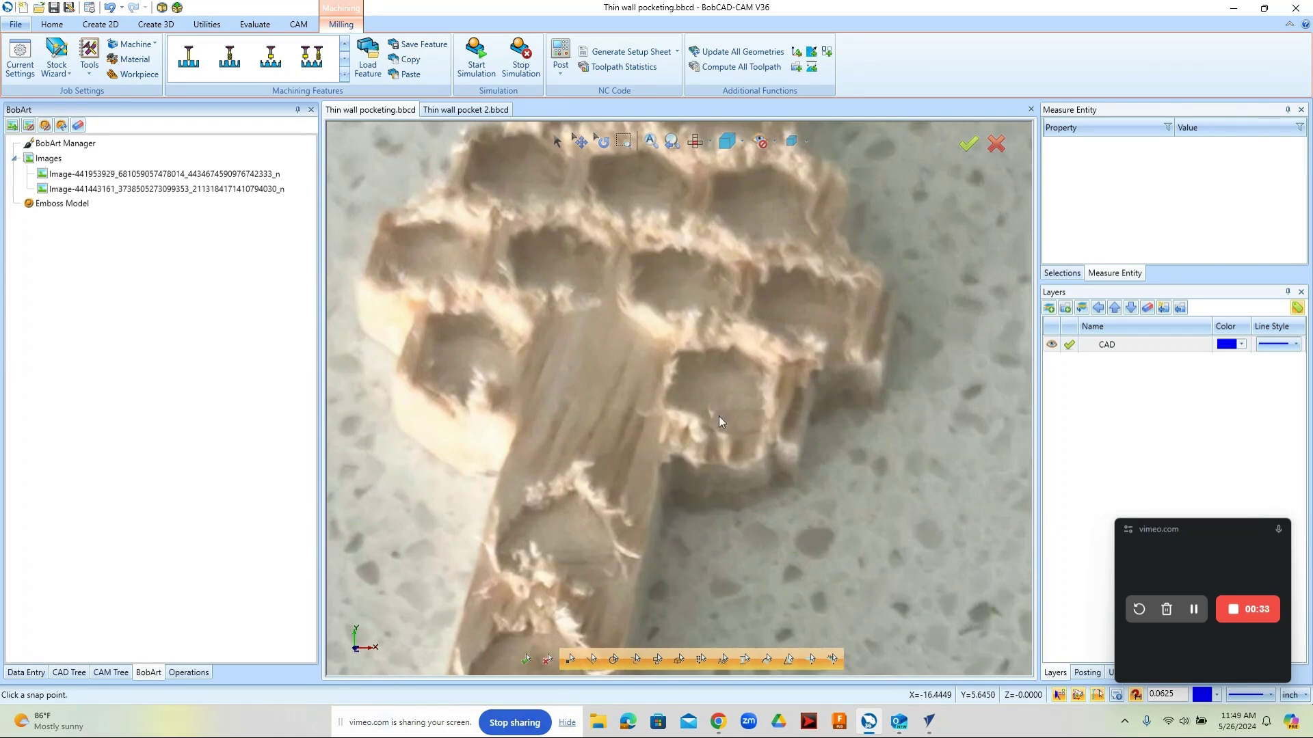
{"action": "scroll", "coordinate": [667, 443], "scroll_direction": "down", "scroll_amount": 2}
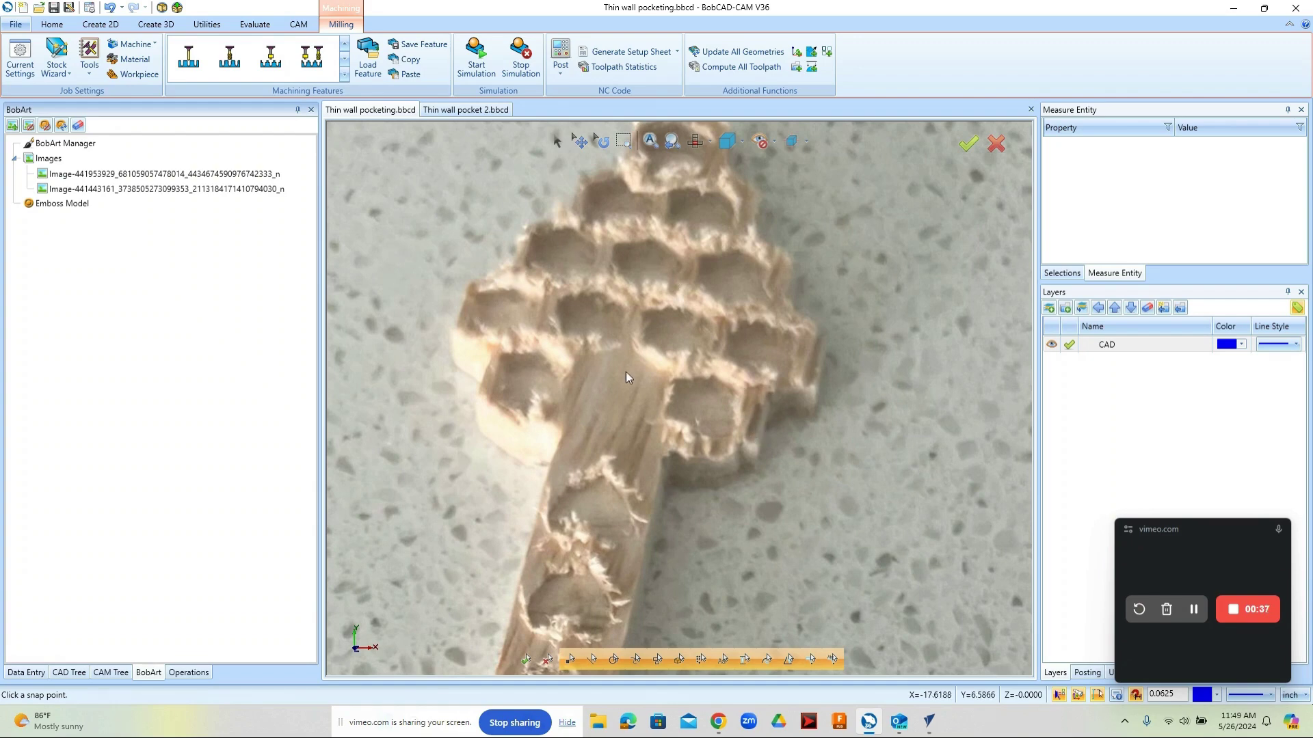
{"action": "scroll", "coordinate": [570, 437], "scroll_direction": "down", "scroll_amount": 2}
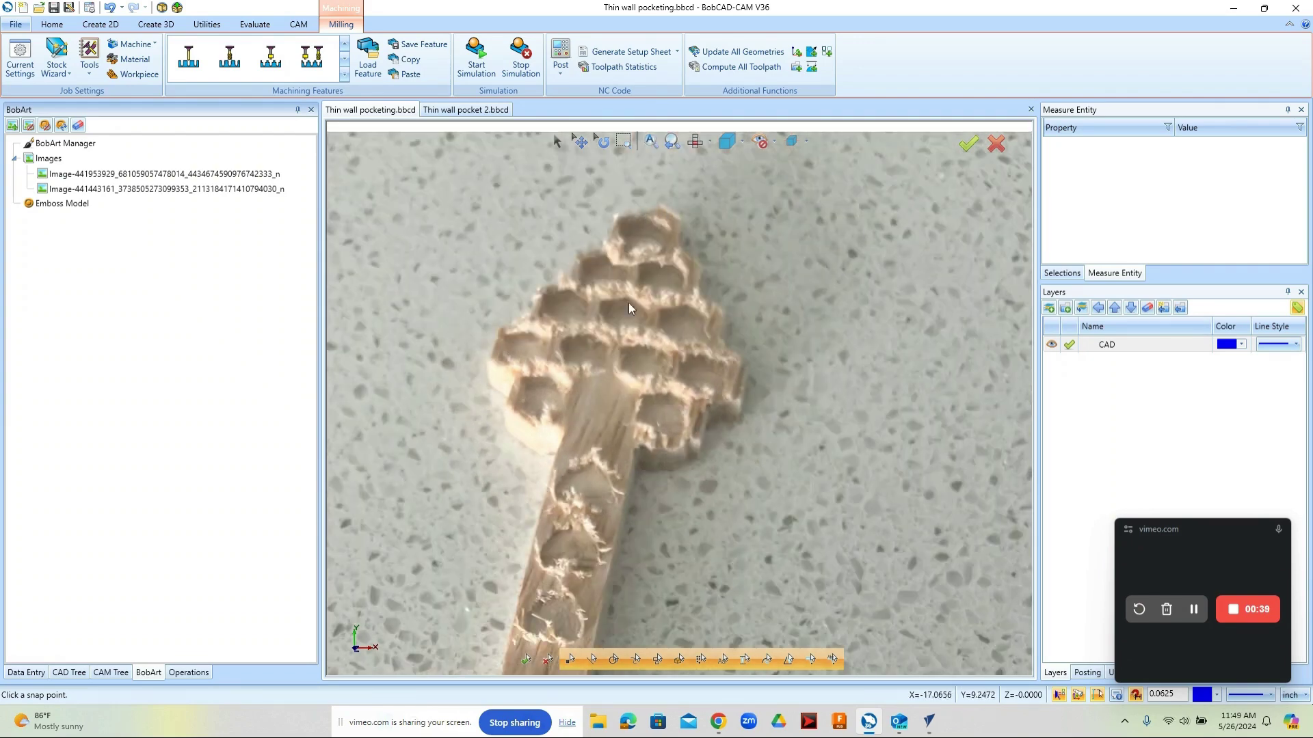
{"action": "scroll", "coordinate": [652, 309], "scroll_direction": "down", "scroll_amount": 2}
{"action": "scroll", "coordinate": [641, 433], "scroll_direction": "down", "scroll_amount": 2}
{"action": "scroll", "coordinate": [610, 449], "scroll_direction": "up", "scroll_amount": 5}
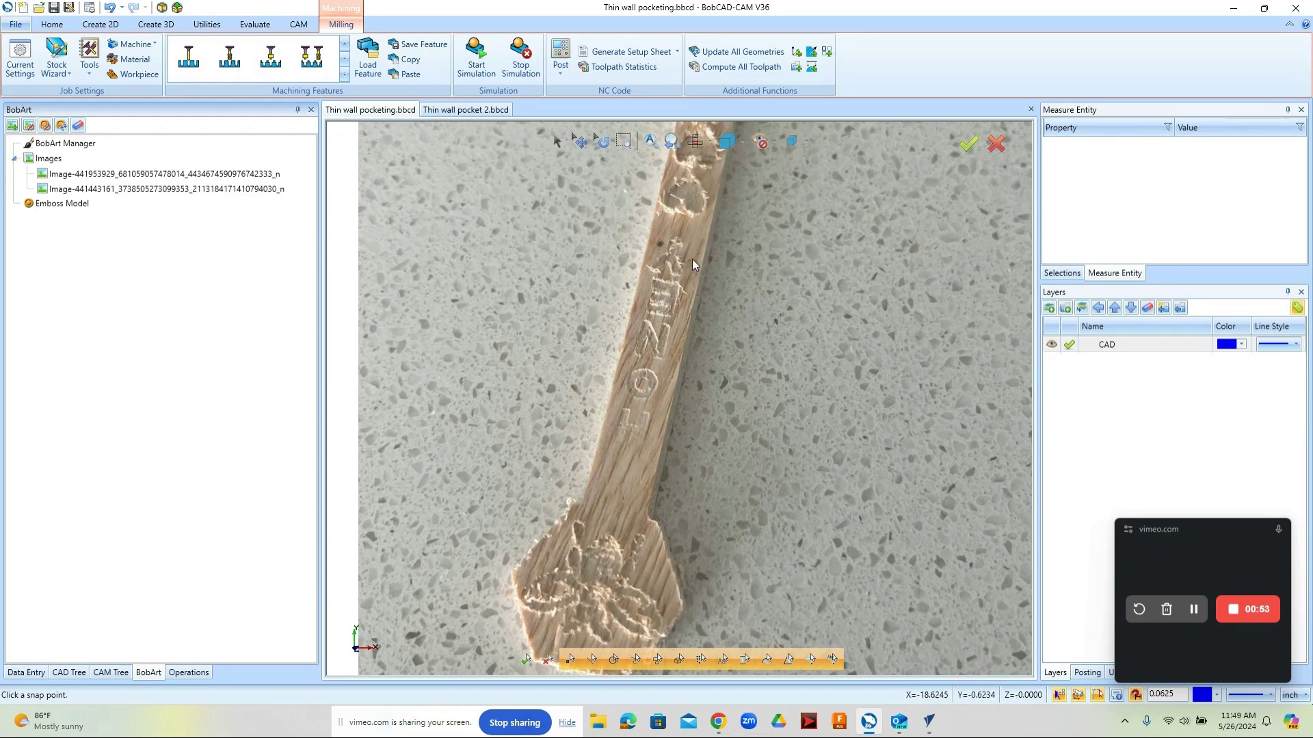
{"action": "scroll", "coordinate": [605, 519], "scroll_direction": "down", "scroll_amount": 2}
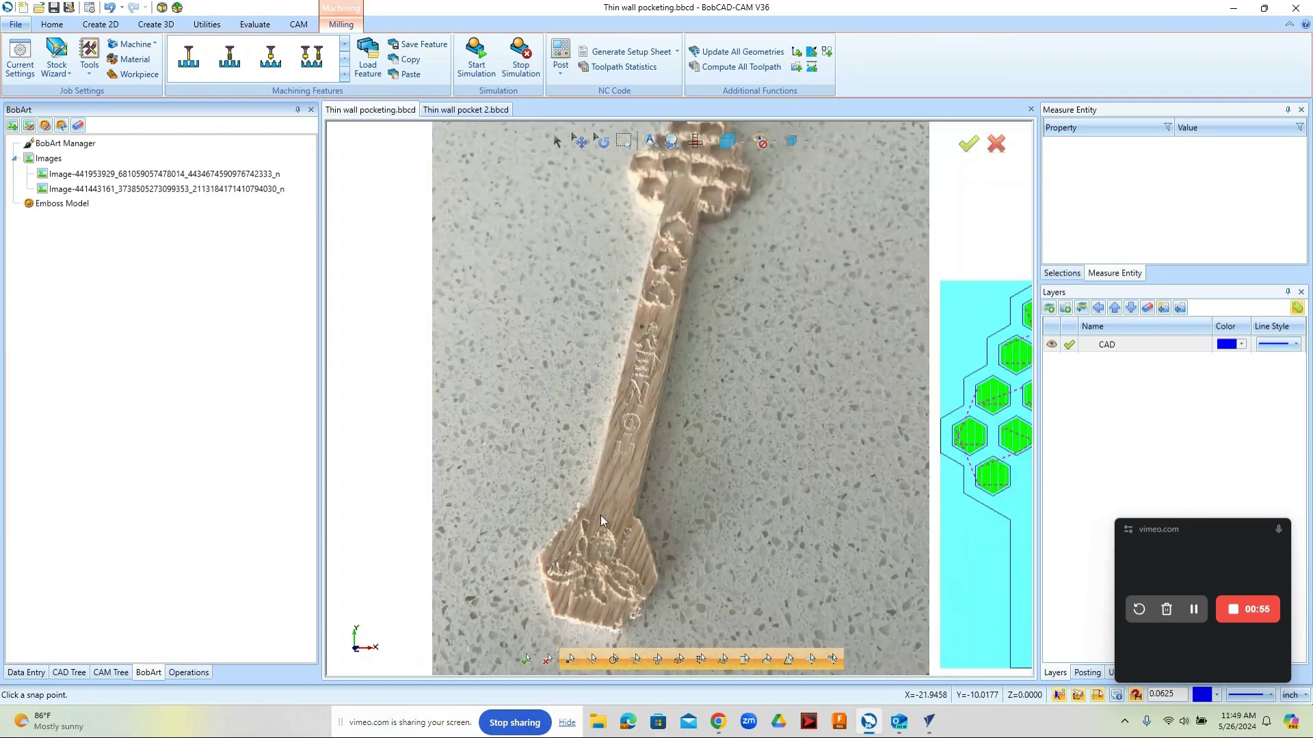
{"action": "scroll", "coordinate": [566, 498], "scroll_direction": "down", "scroll_amount": 2}
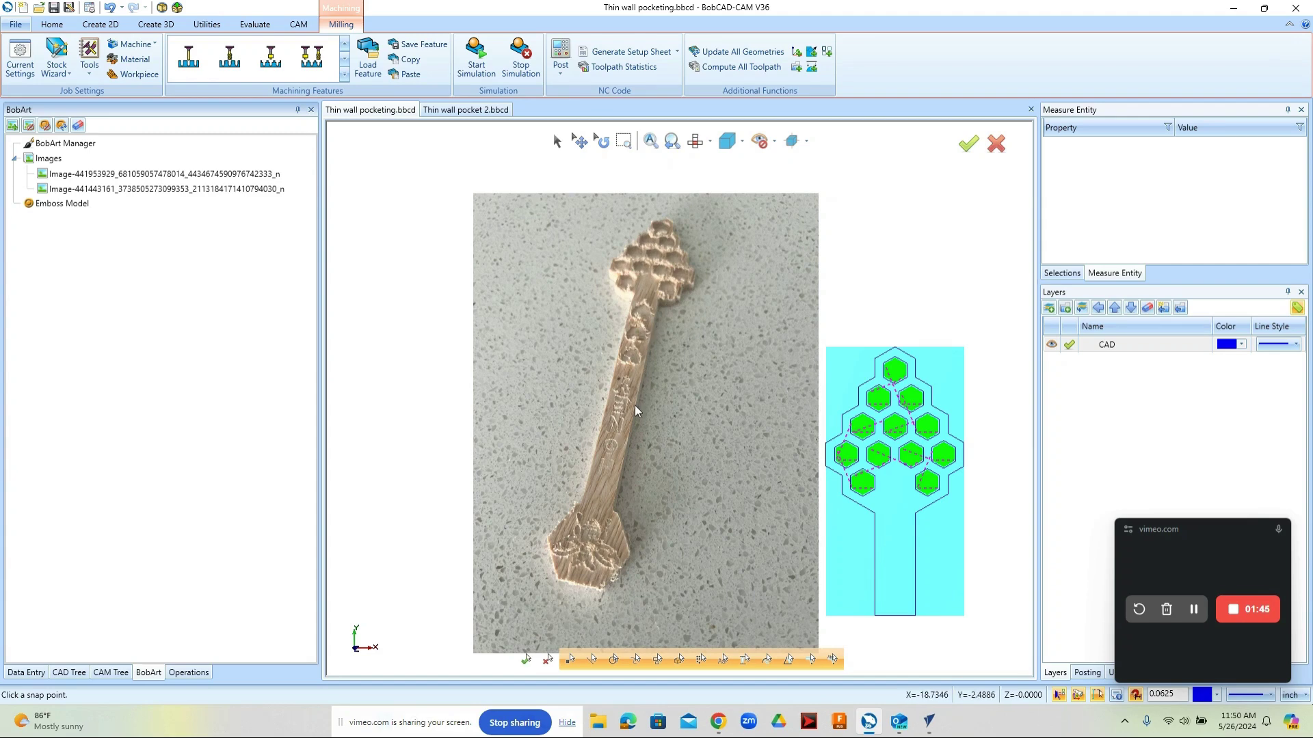
{"action": "scroll", "coordinate": [663, 238], "scroll_direction": "up", "scroll_amount": 6}
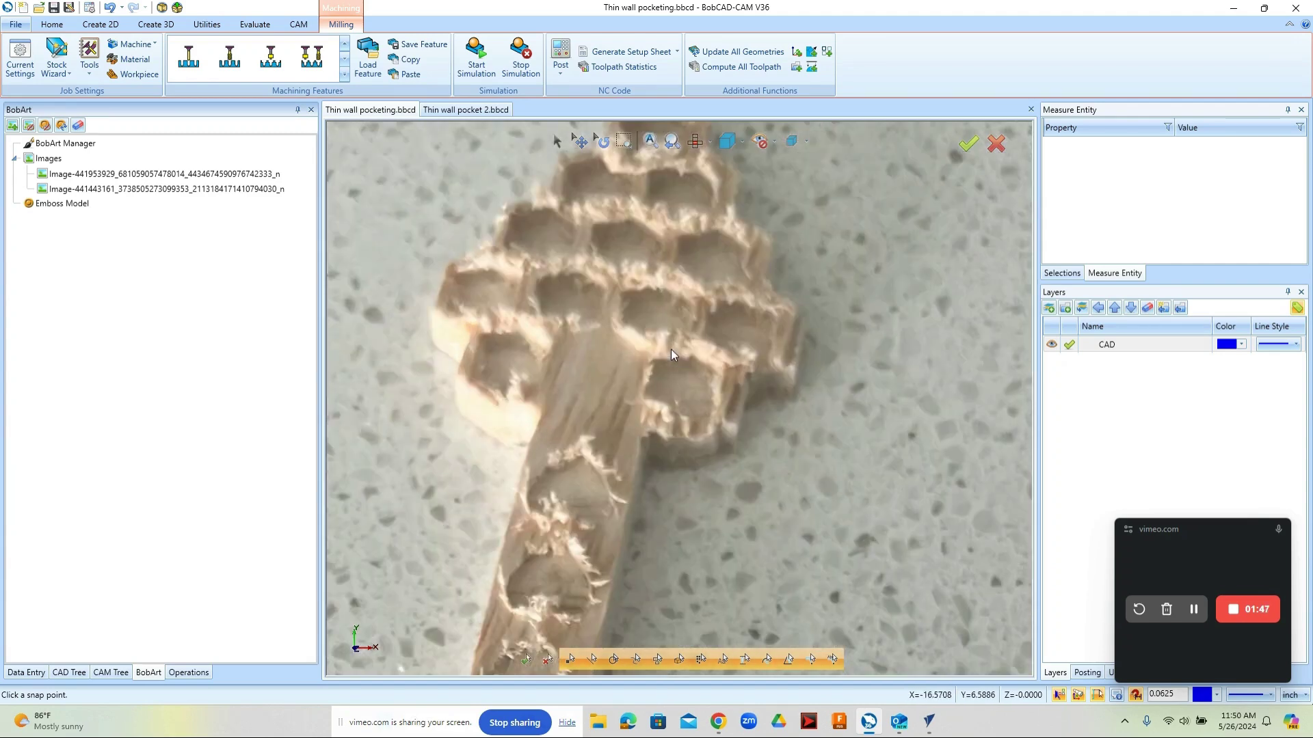
{"action": "scroll", "coordinate": [587, 490], "scroll_direction": "down", "scroll_amount": 2}
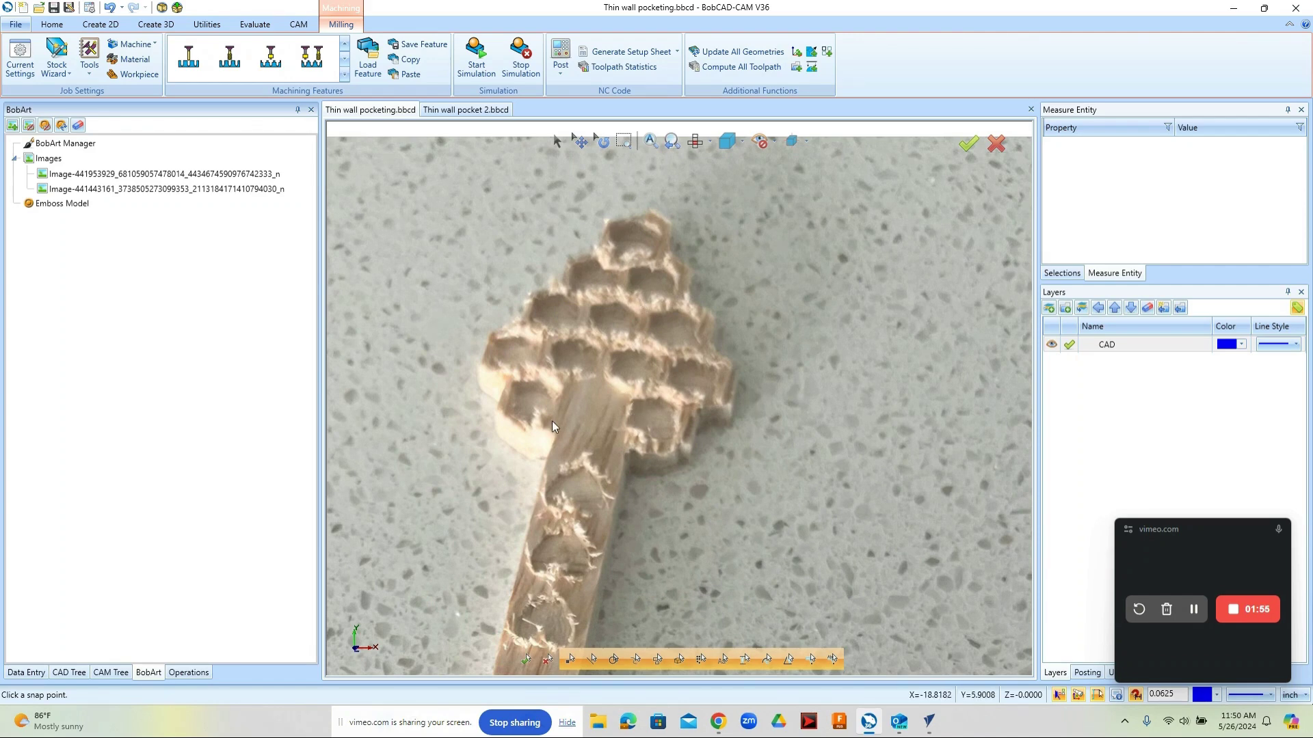
{"action": "scroll", "coordinate": [536, 416], "scroll_direction": "down", "scroll_amount": 3}
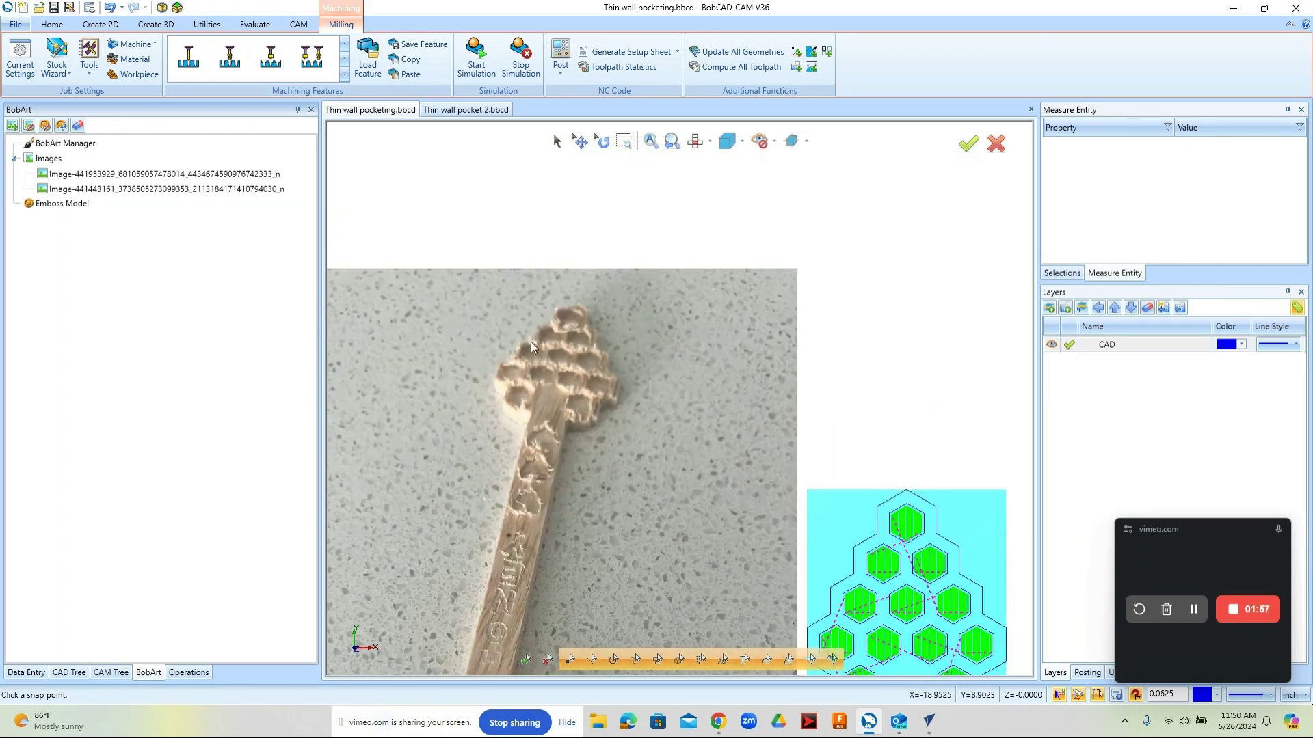
{"action": "scroll", "coordinate": [534, 313], "scroll_direction": "down", "scroll_amount": 2}
{"action": "scroll", "coordinate": [616, 260], "scroll_direction": "down", "scroll_amount": 2}
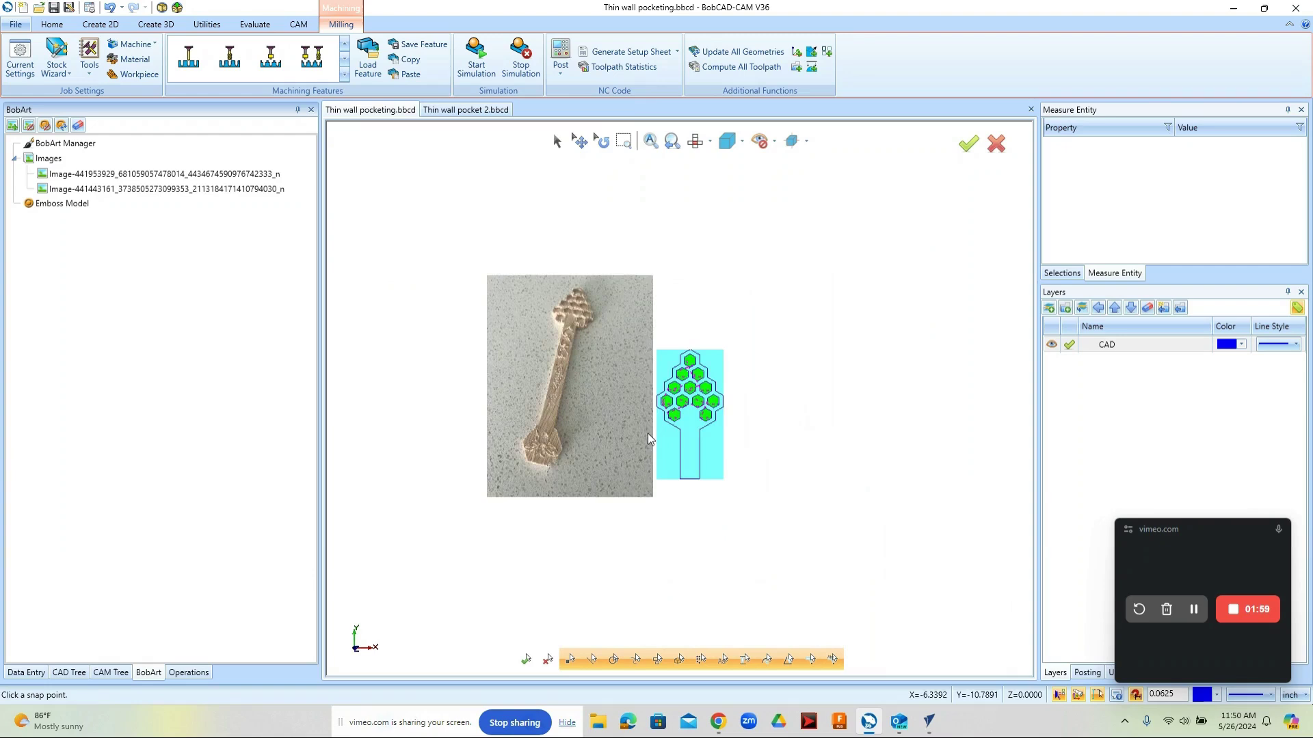
{"action": "scroll", "coordinate": [647, 433], "scroll_direction": "up", "scroll_amount": 2}
{"action": "scroll", "coordinate": [692, 419], "scroll_direction": "up", "scroll_amount": 2}
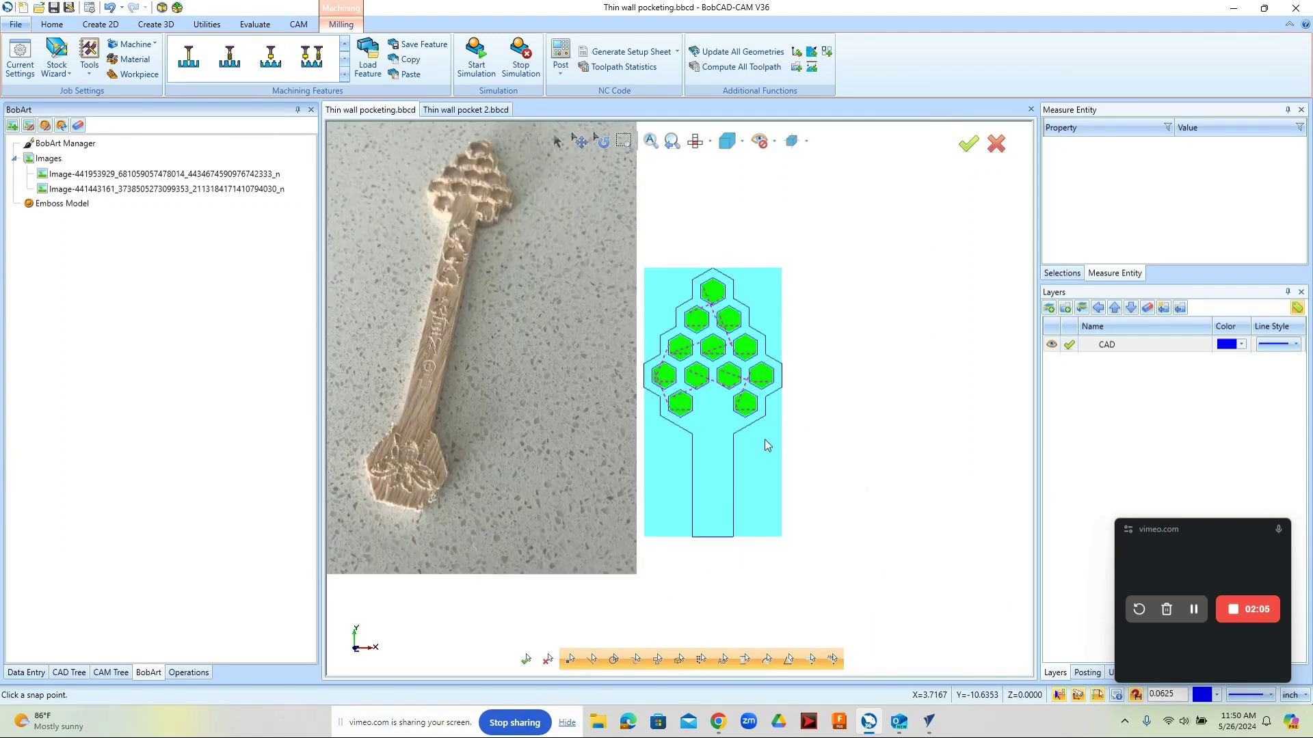
{"action": "scroll", "coordinate": [746, 370], "scroll_direction": "up", "scroll_amount": 3}
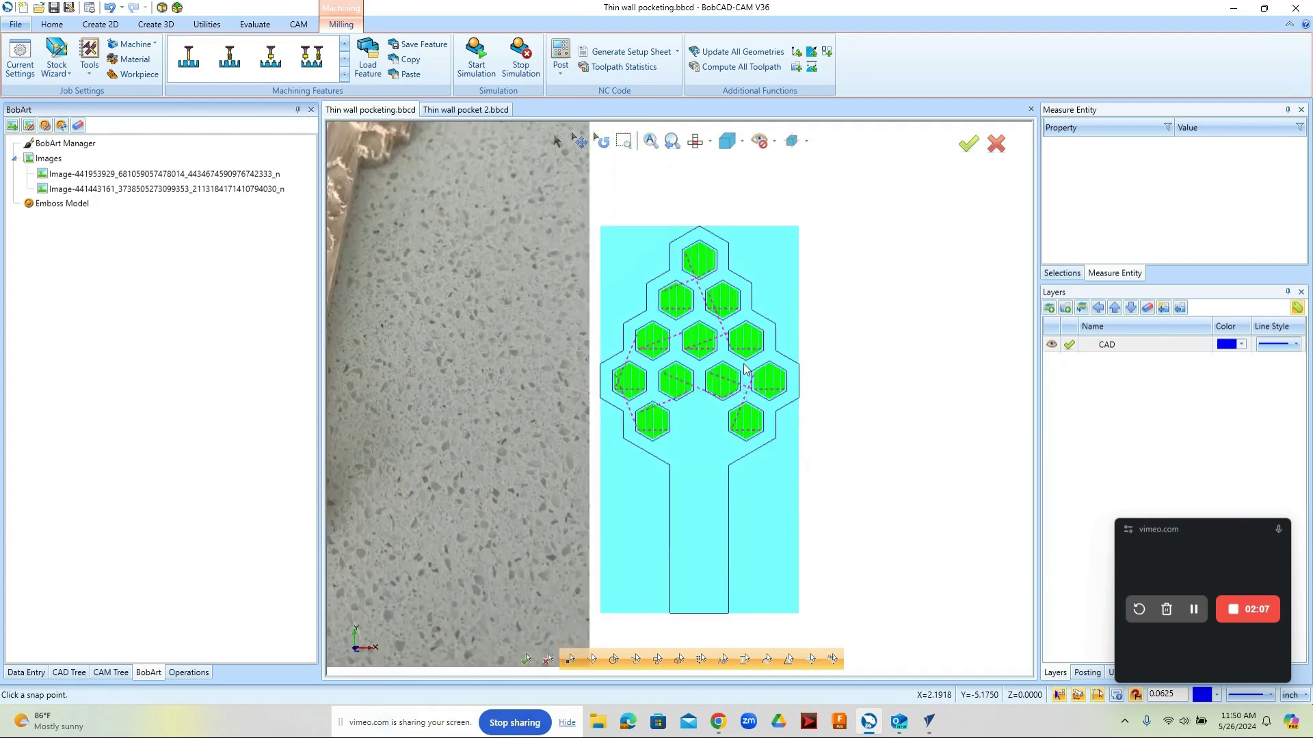
{"action": "scroll", "coordinate": [737, 371], "scroll_direction": "down", "scroll_amount": 2}
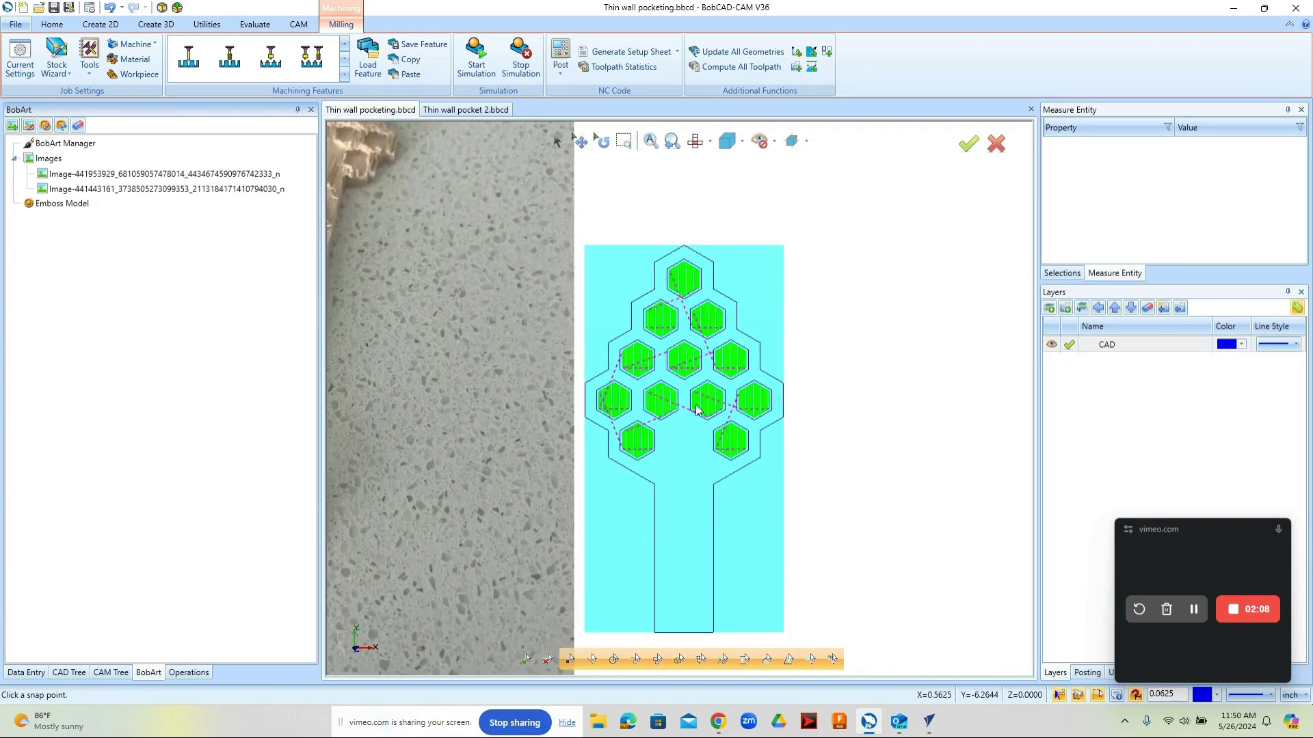
Switch to the Thin wall pocket 2.bbcd drawing and zoom in on its hexagons.
{"action": "left_click", "coordinate": [468, 110]}
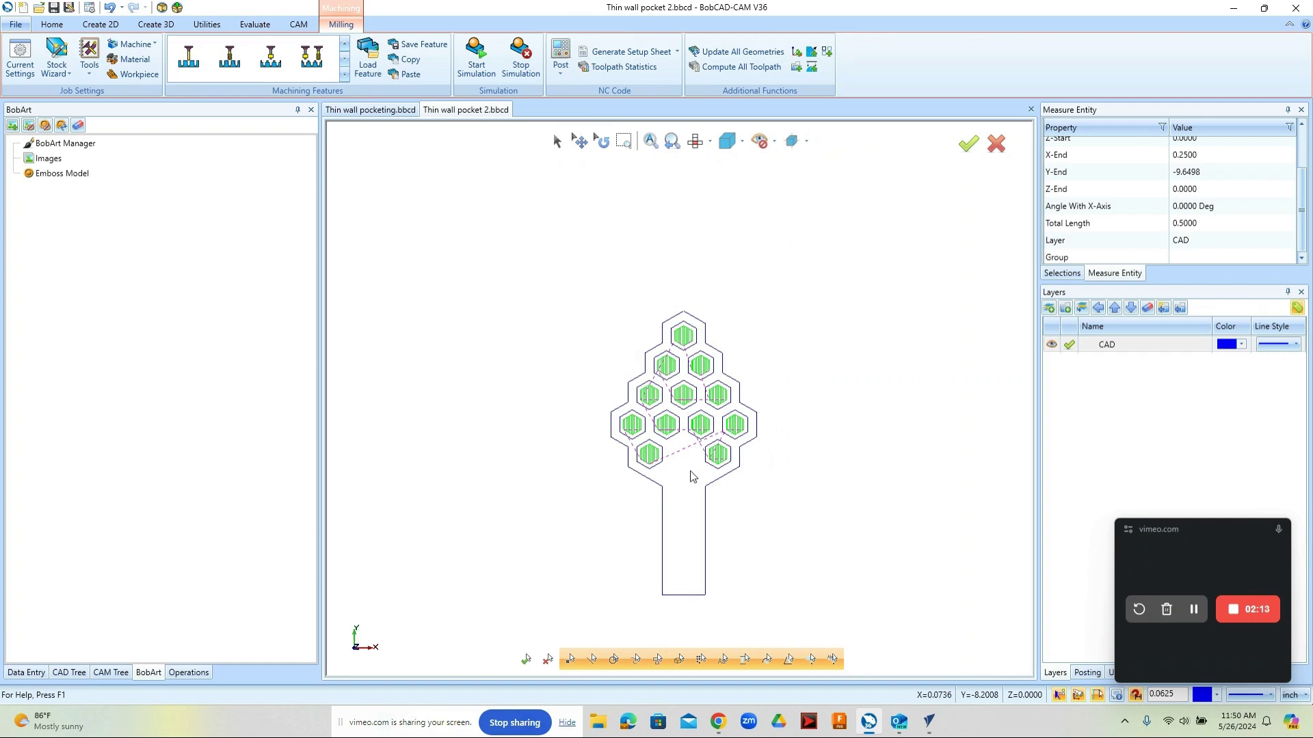
{"action": "scroll", "coordinate": [692, 477], "scroll_direction": "up", "scroll_amount": 2}
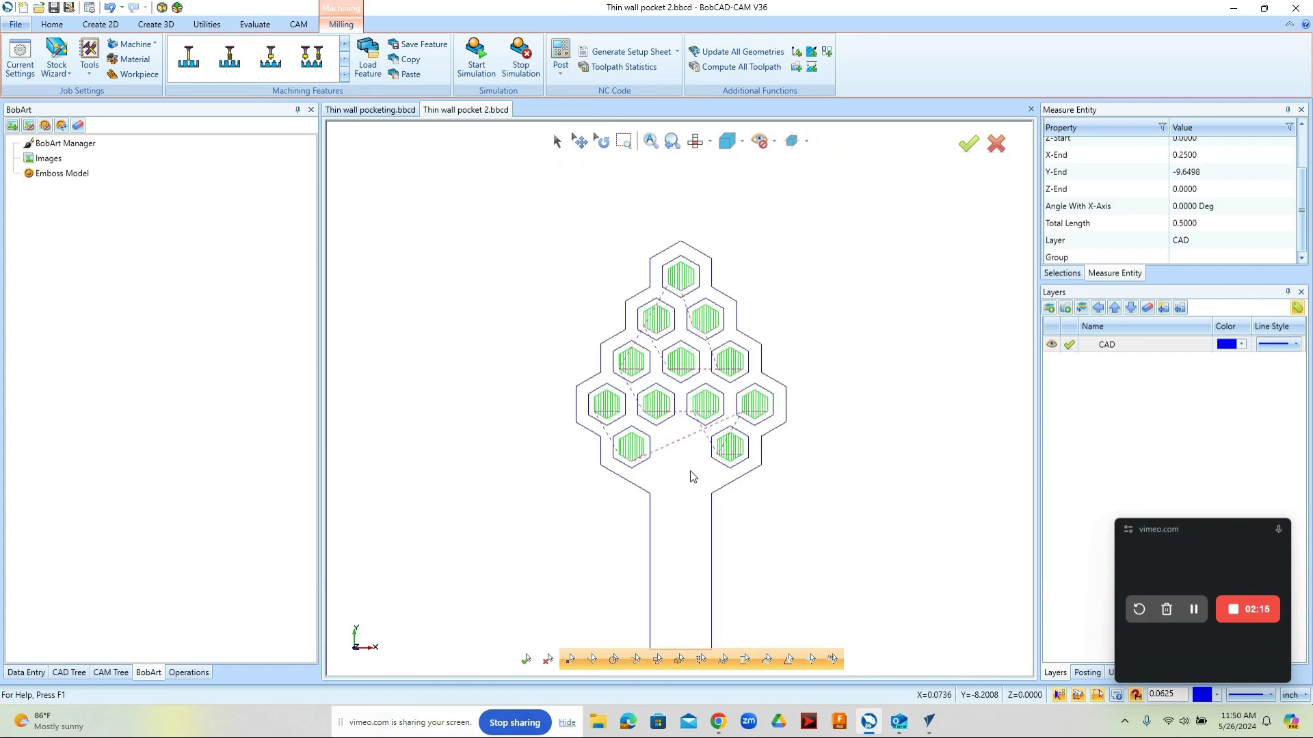
{"action": "scroll", "coordinate": [692, 477], "scroll_direction": "up", "scroll_amount": 2}
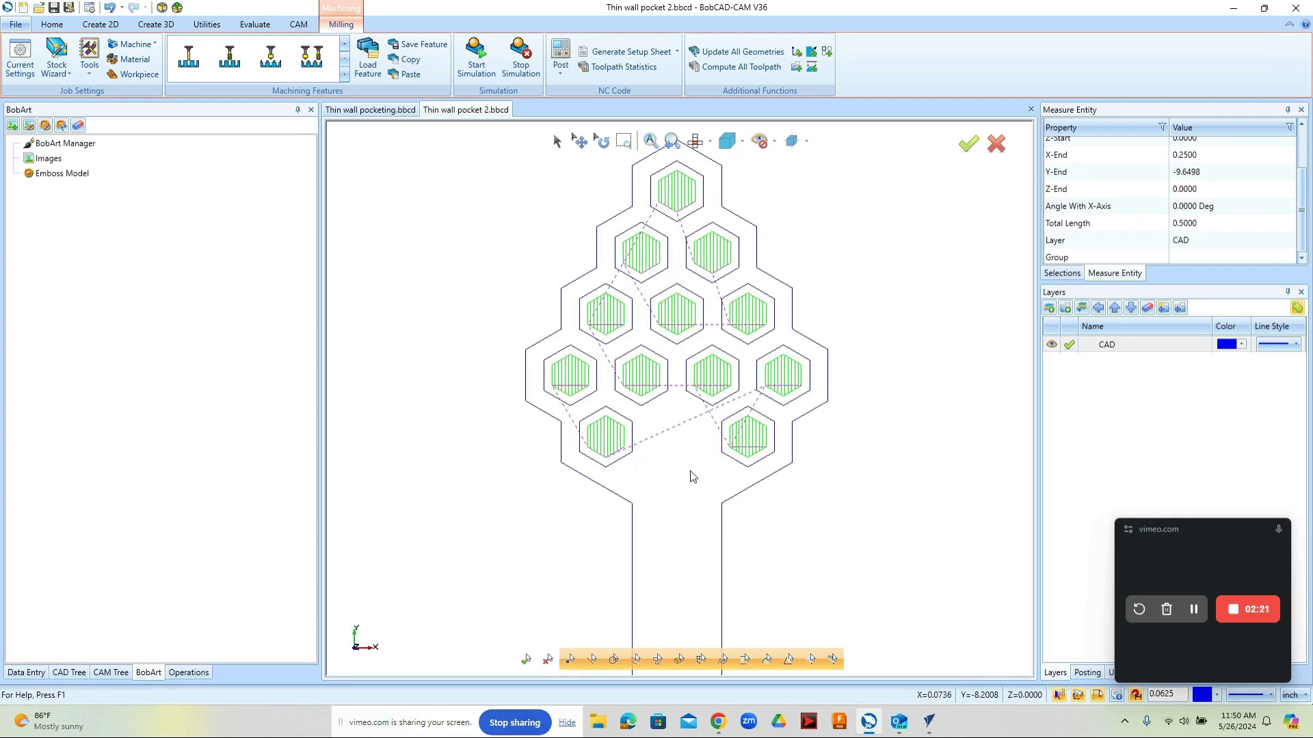
{"action": "scroll", "coordinate": [692, 477], "scroll_direction": "down", "scroll_amount": 1}
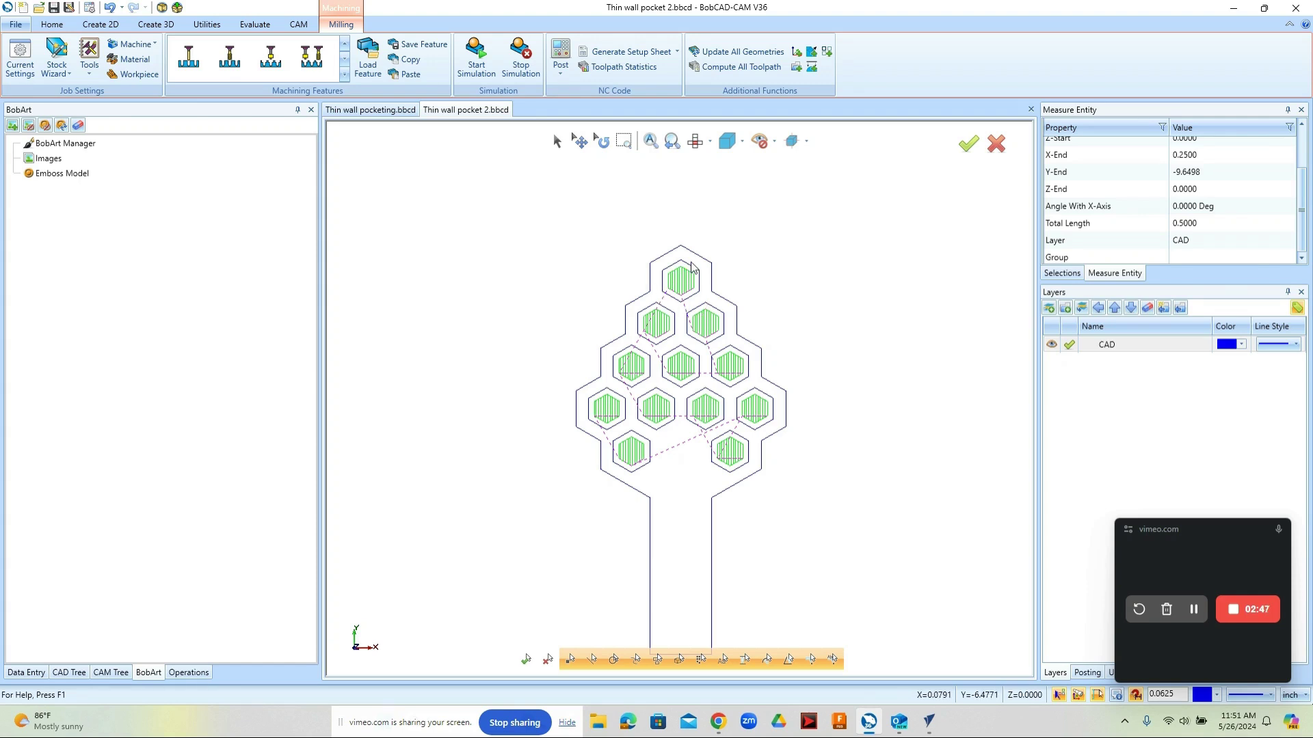
Regenerate the Pocket operation as Standard Pocket parallel, 90° lace angle, 30% stepover, Profile Before.
{"action": "left_click", "coordinate": [112, 673]}
{"action": "left_click", "coordinate": [132, 360]}
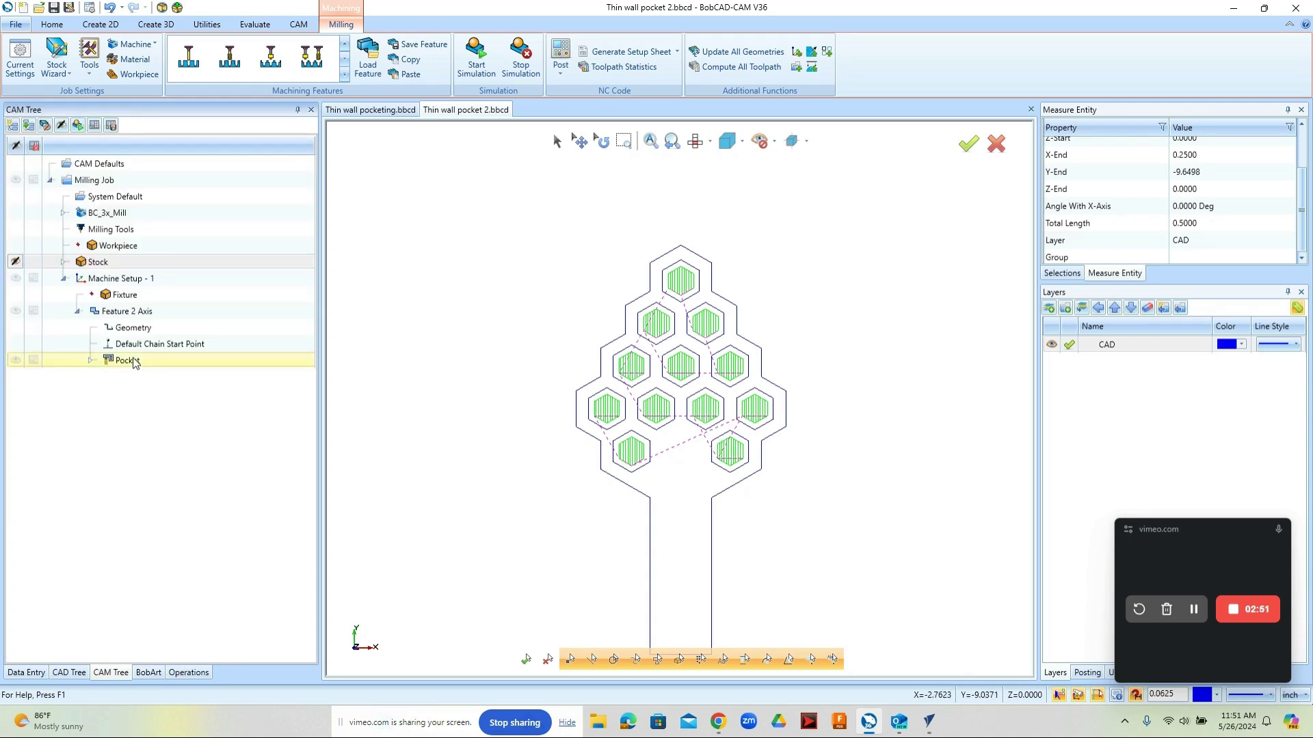
{"action": "double_click", "coordinate": [132, 360]}
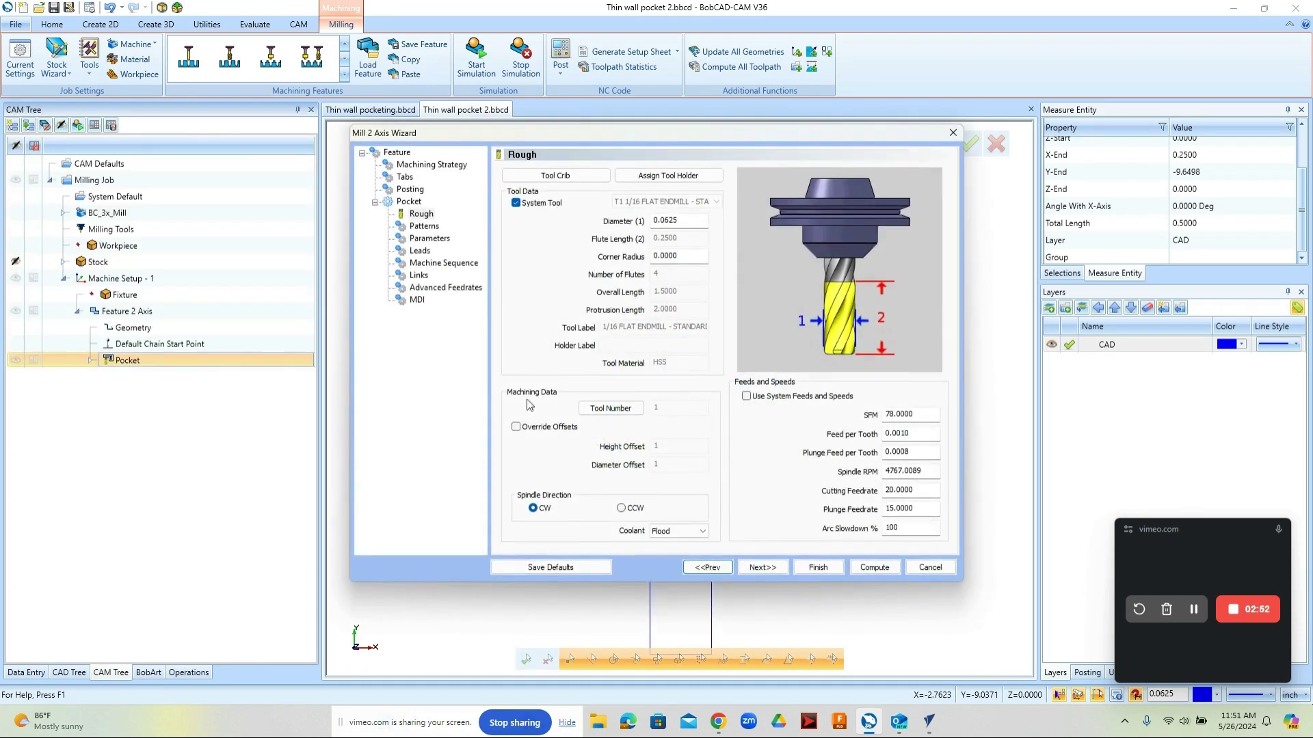
{"action": "left_click", "coordinate": [424, 226]}
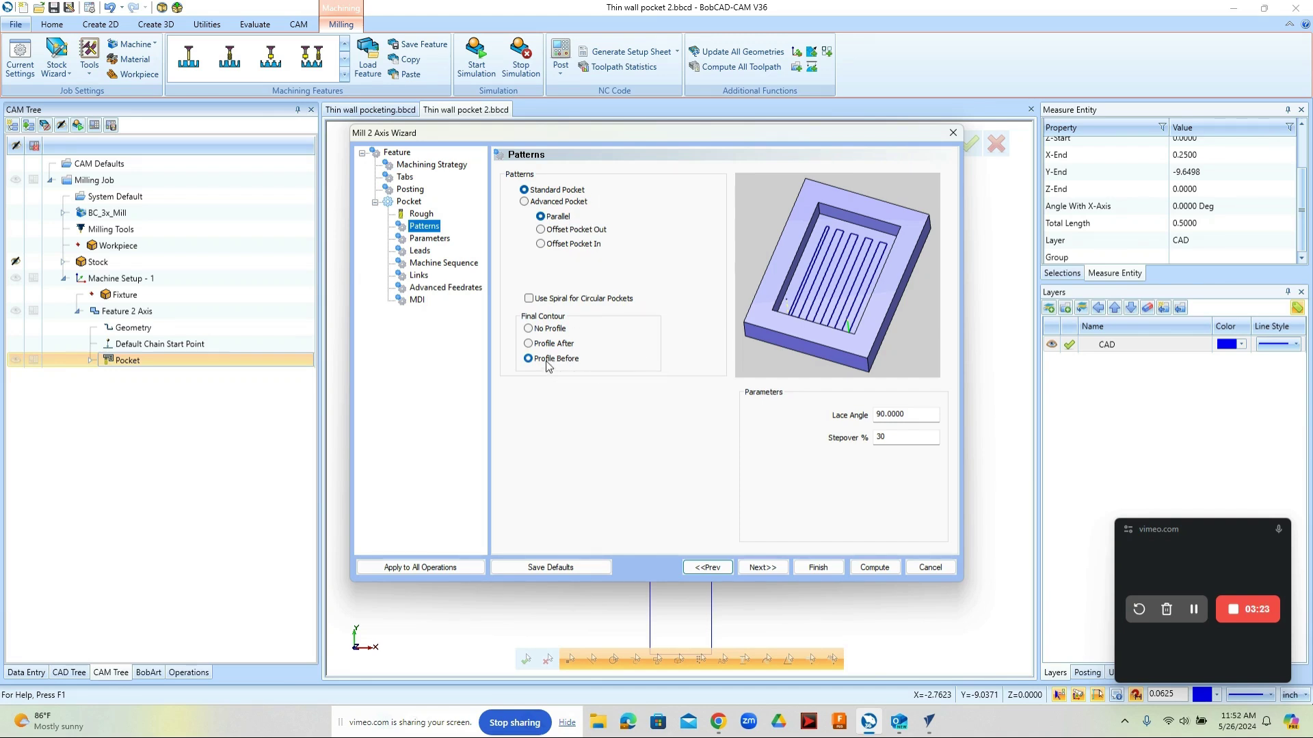
{"action": "left_click", "coordinate": [818, 568]}
Start a backplot of the Pocket toolpath with the arbor hidden and a wireframe tool.
{"action": "scroll", "coordinate": [751, 403], "scroll_direction": "up", "scroll_amount": 2}
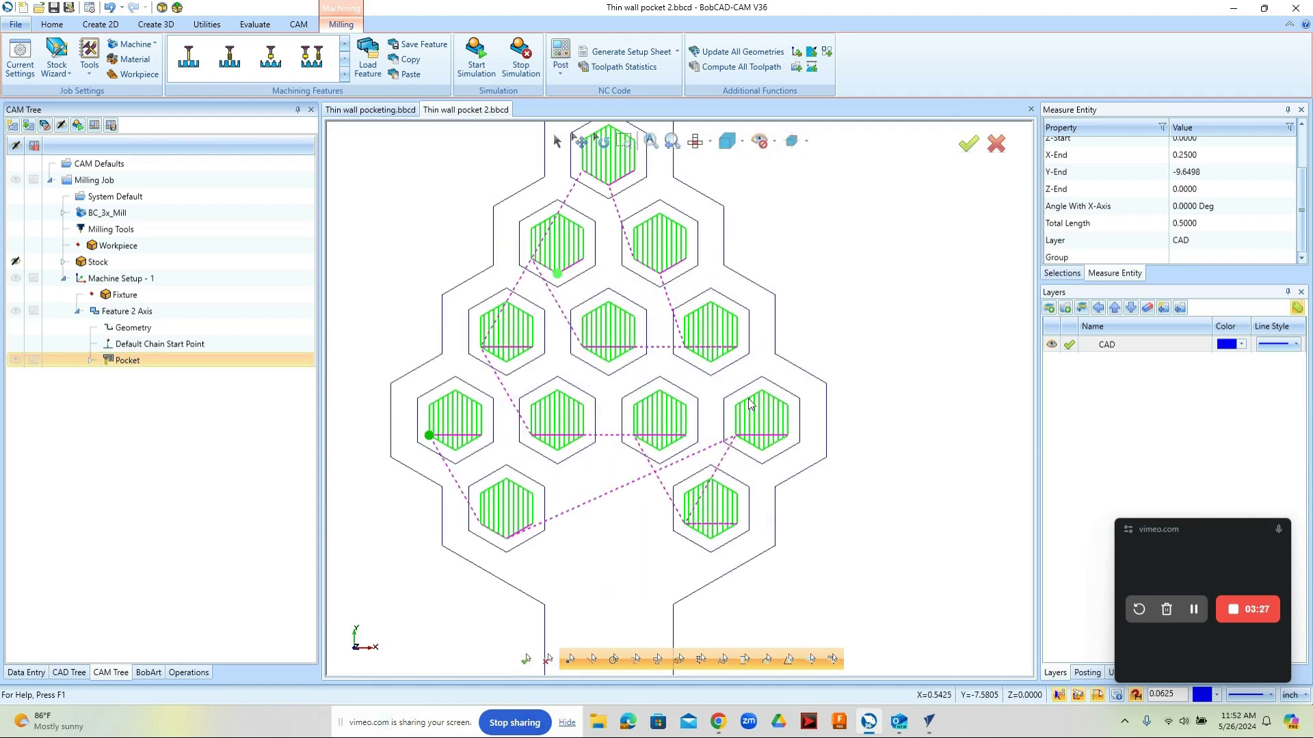
{"action": "right_click", "coordinate": [121, 357]}
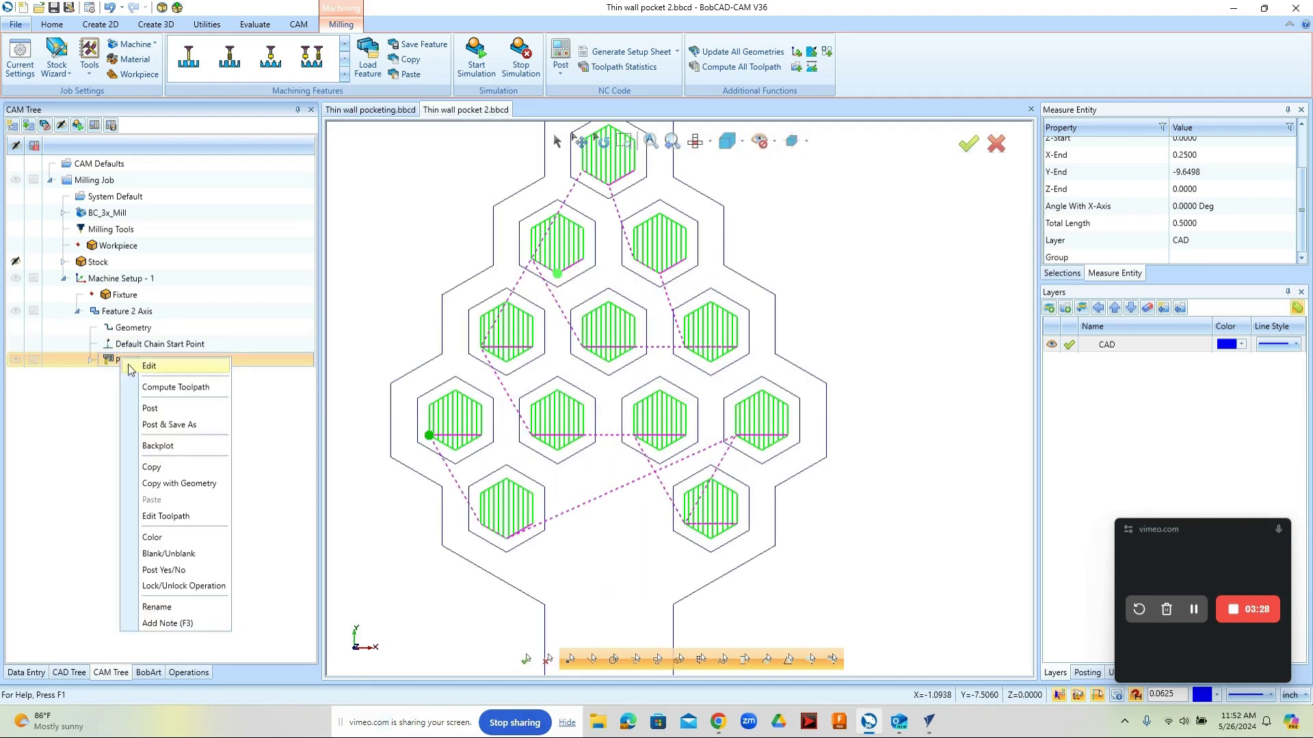
{"action": "left_click", "coordinate": [192, 445]}
{"action": "left_click", "coordinate": [19, 347]}
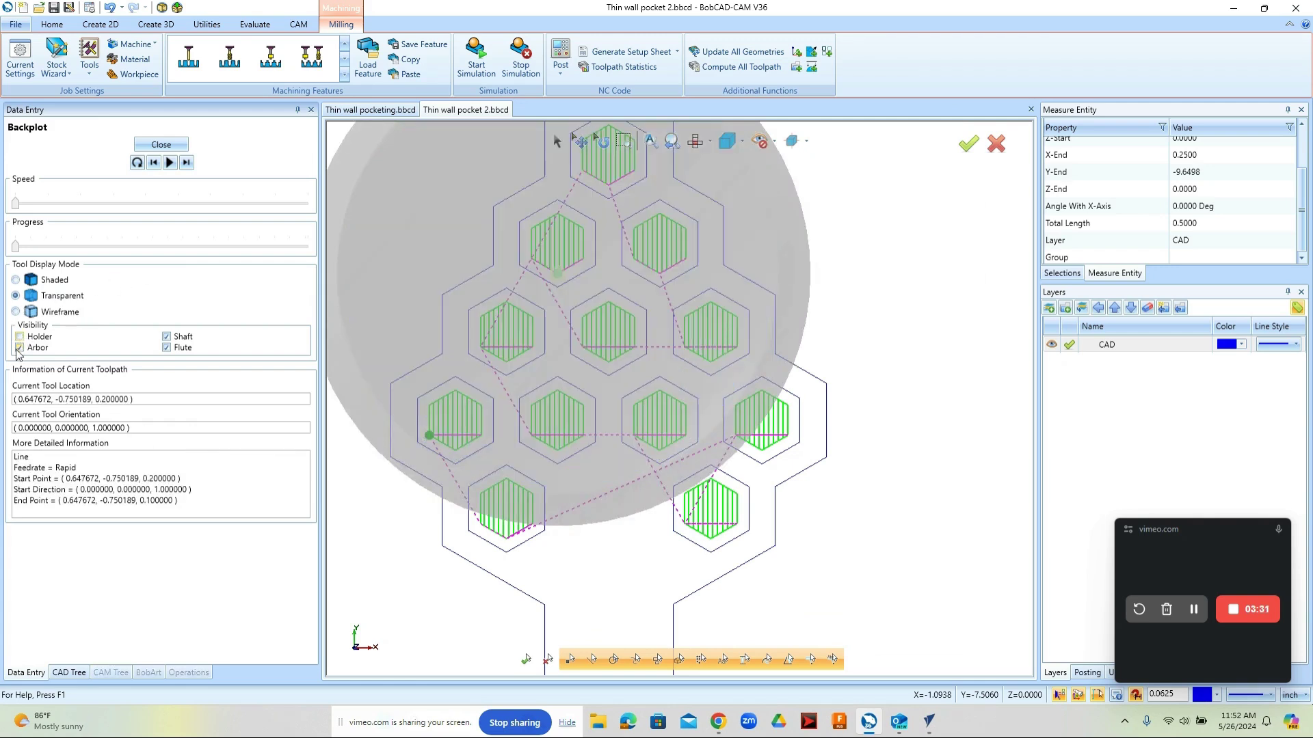
{"action": "left_click", "coordinate": [19, 348]}
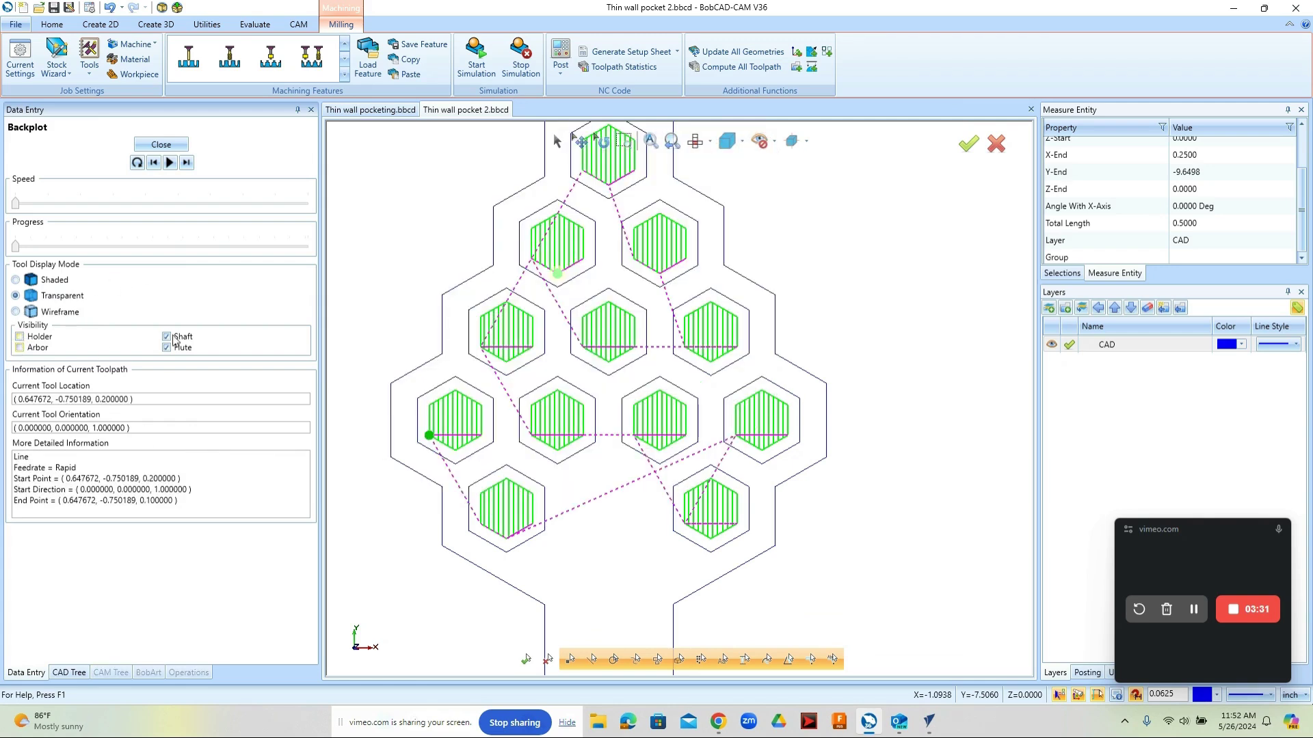
{"action": "left_click", "coordinate": [21, 284]}
{"action": "left_click", "coordinate": [23, 311]}
{"action": "scroll", "coordinate": [581, 342], "scroll_direction": "up", "scroll_amount": 3}
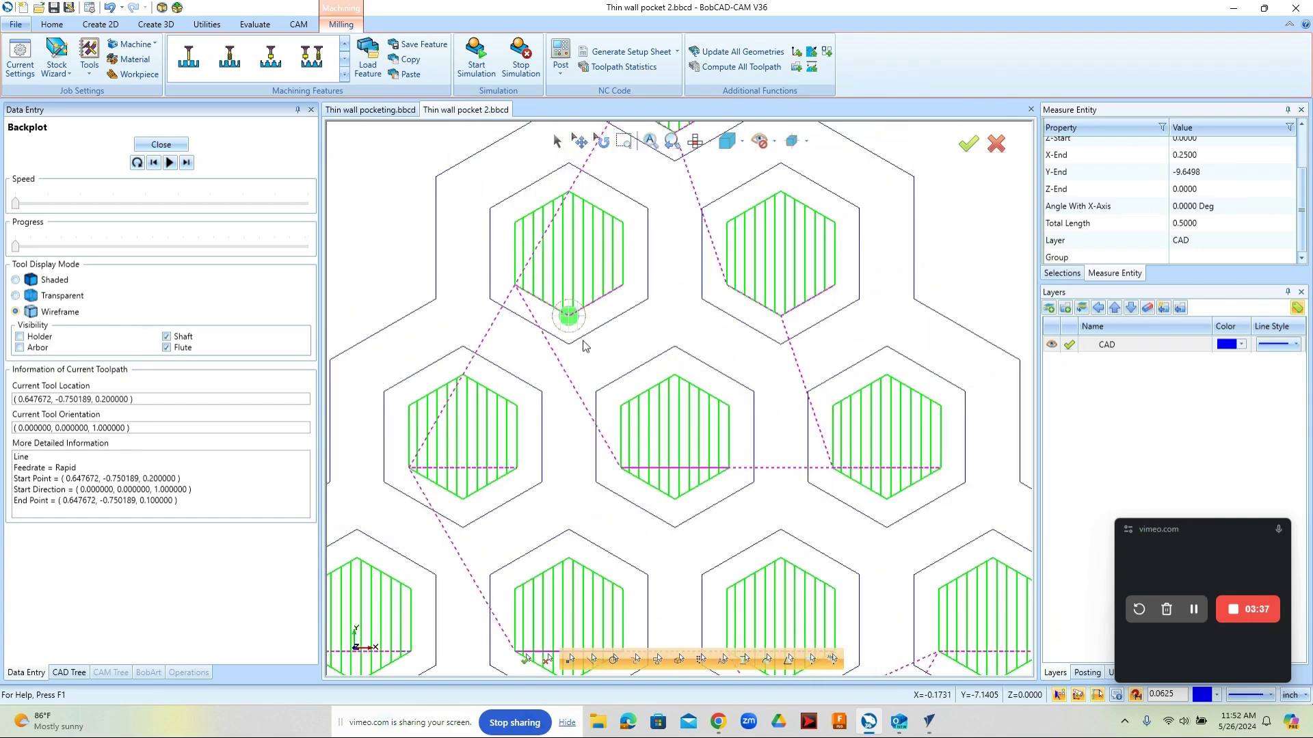
Step through the pocket passes move by move, then close the backplot.
{"action": "left_click", "coordinate": [186, 162]}
{"action": "left_click", "coordinate": [186, 162]}
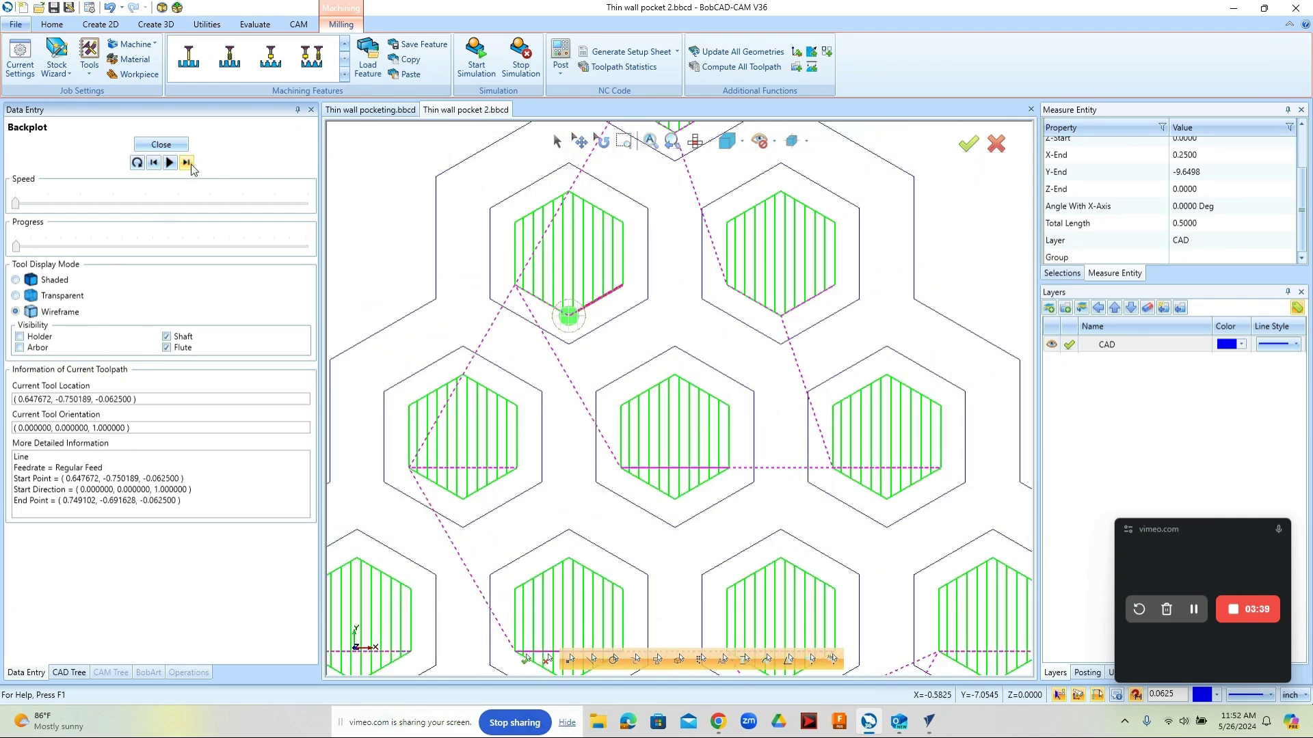
{"action": "left_click", "coordinate": [186, 162]}
{"action": "left_click", "coordinate": [187, 162]}
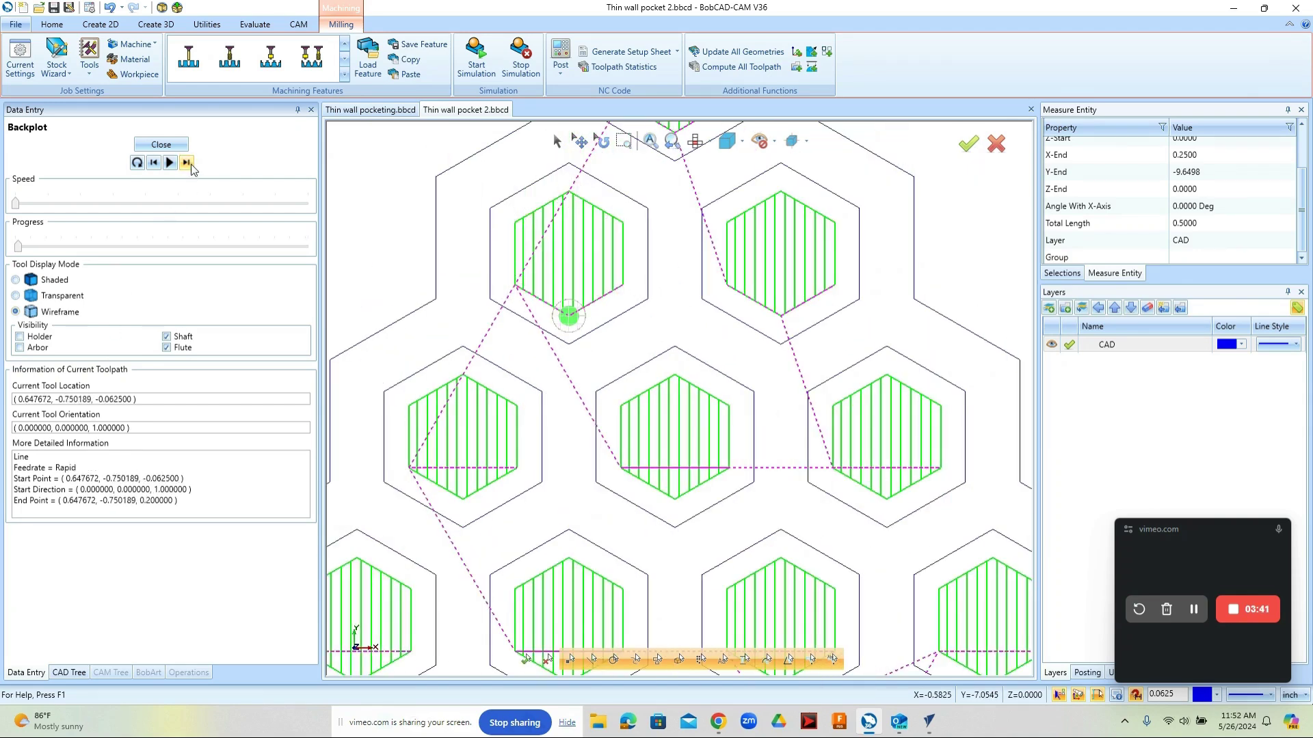
{"action": "left_click", "coordinate": [187, 162]}
{"action": "left_click", "coordinate": [187, 162]}
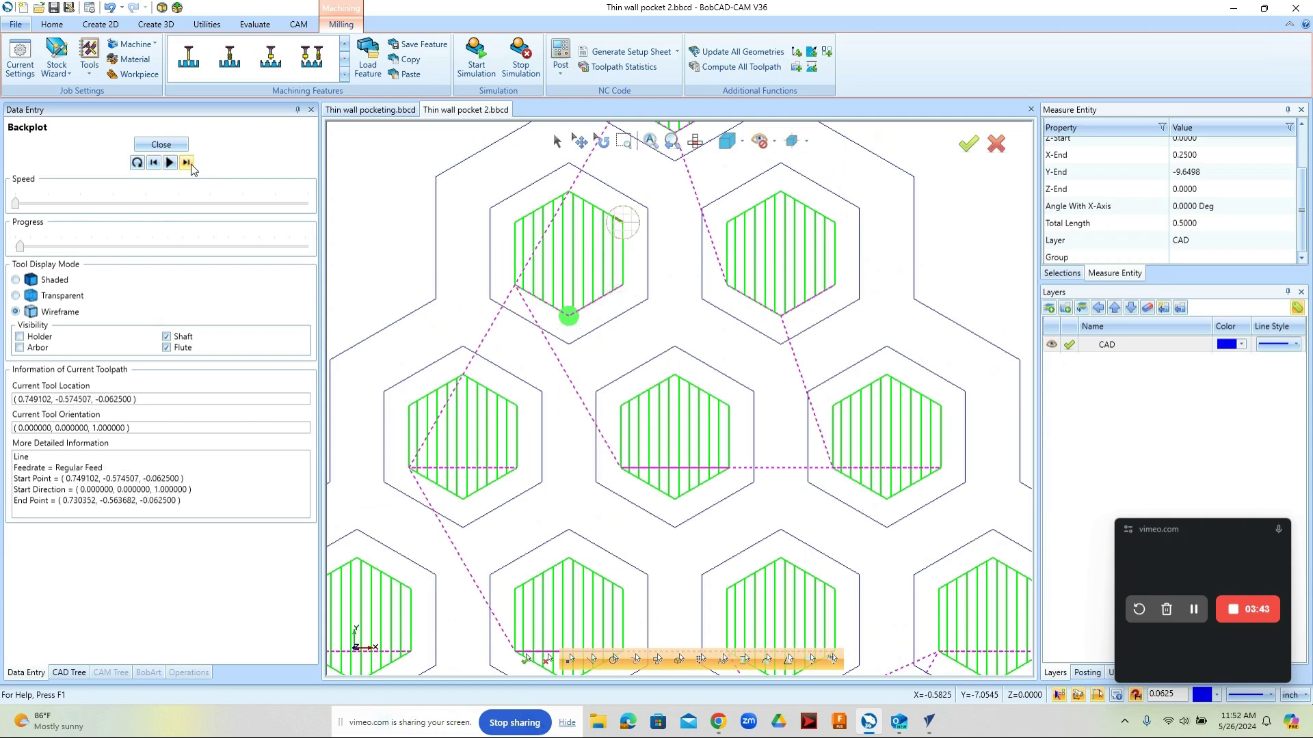
{"action": "left_click", "coordinate": [186, 162]}
{"action": "left_click", "coordinate": [187, 162]}
{"action": "left_click", "coordinate": [187, 162]}
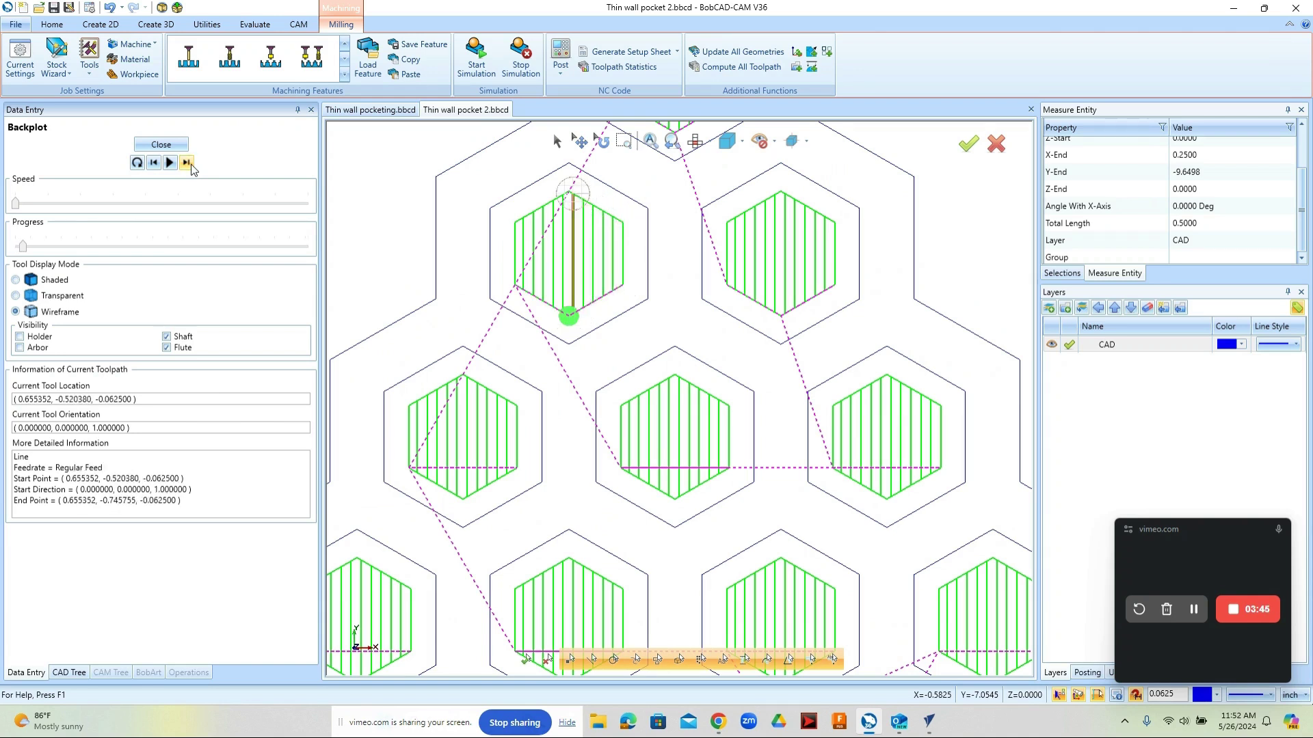
{"action": "left_click", "coordinate": [187, 162]}
{"action": "left_click", "coordinate": [187, 162]}
{"action": "left_click", "coordinate": [186, 163]}
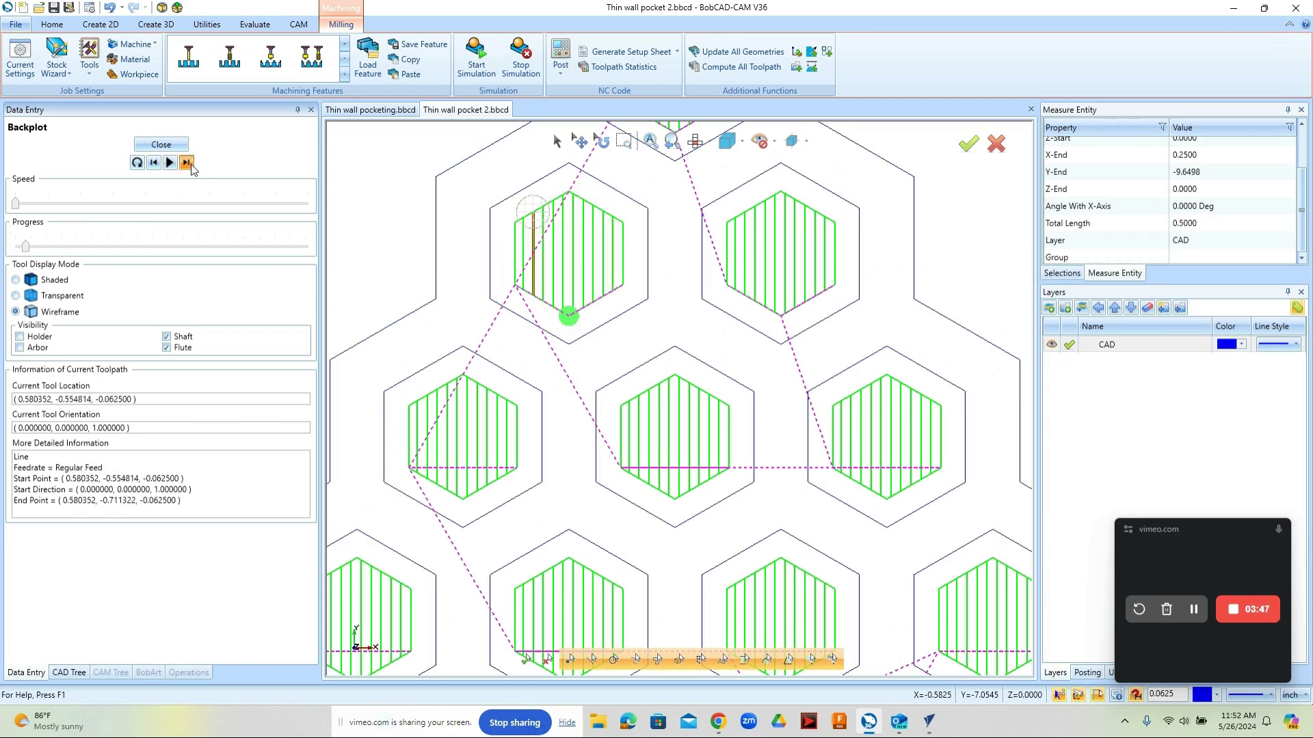
{"action": "left_click", "coordinate": [187, 162]}
{"action": "left_click", "coordinate": [187, 162]}
{"action": "left_click", "coordinate": [187, 162]}
{"action": "left_click", "coordinate": [187, 162]}
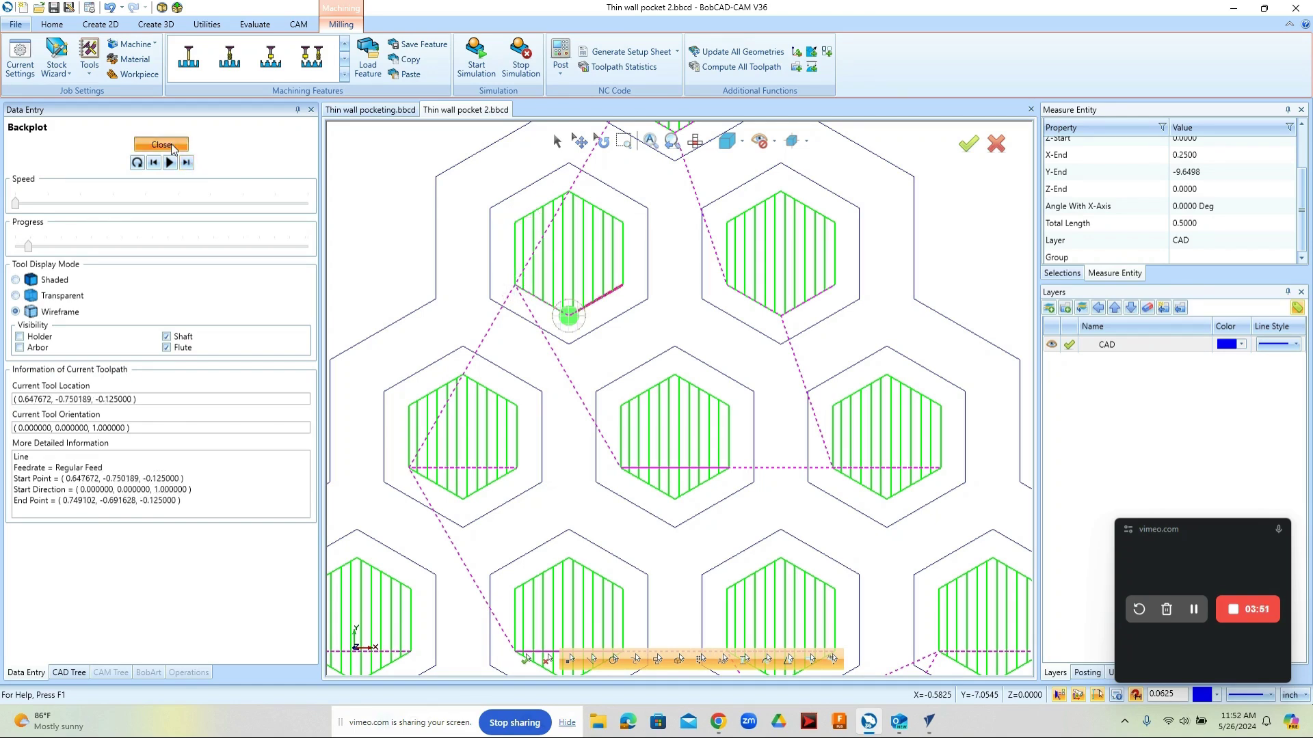
{"action": "left_click", "coordinate": [164, 145]}
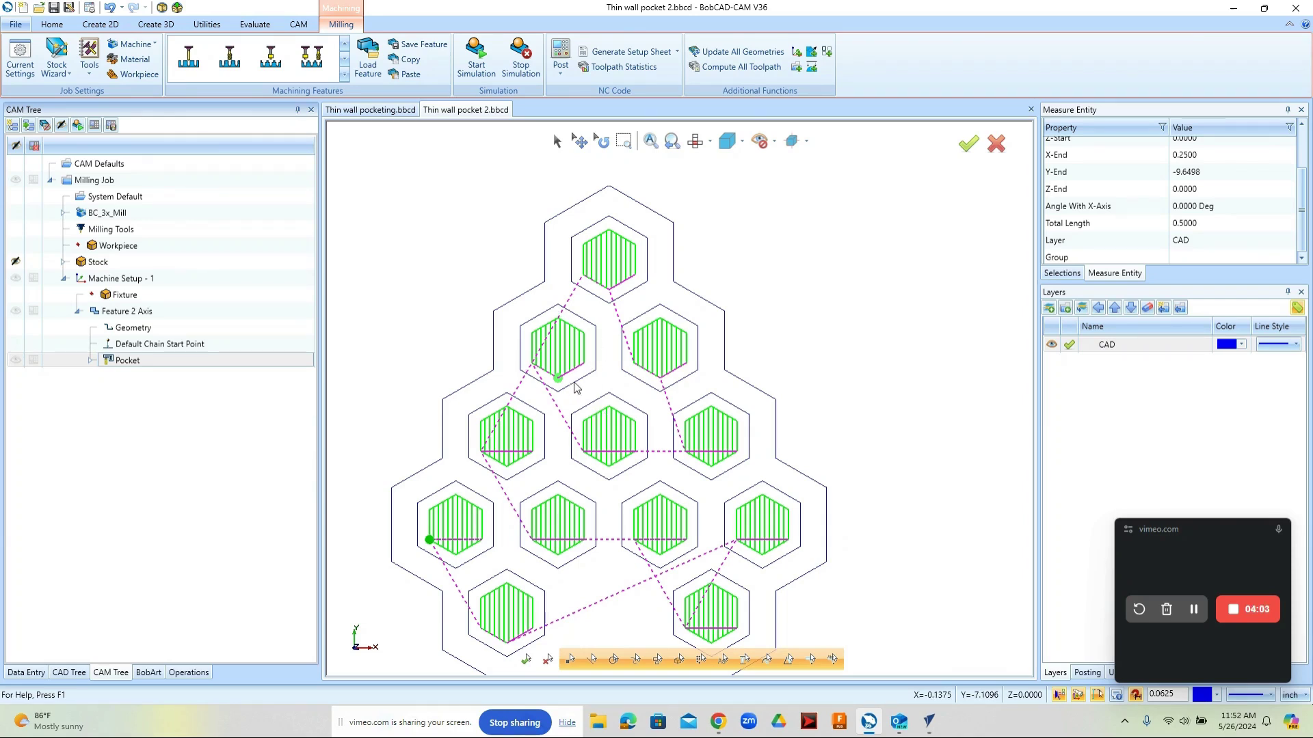
{"action": "key", "text": "ctrl+Tab"}
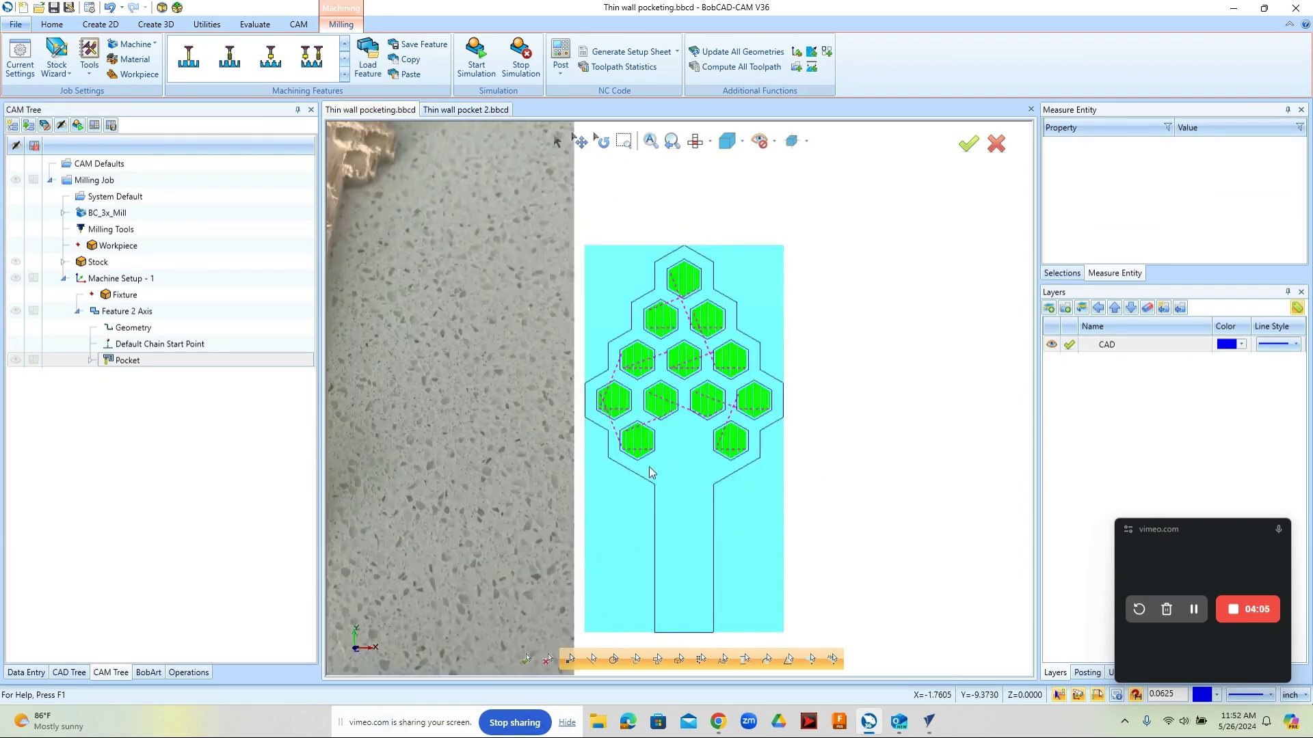
{"action": "scroll", "coordinate": [553, 314], "scroll_direction": "up", "scroll_amount": 5}
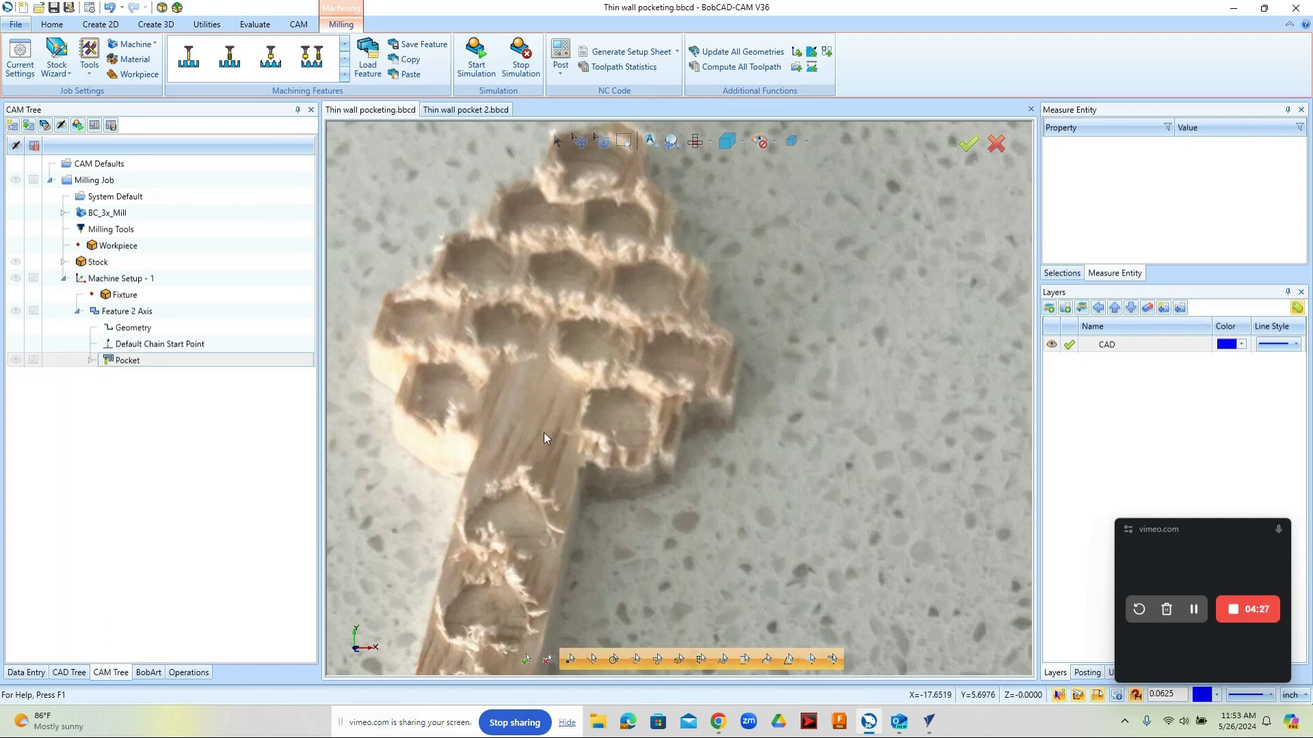
{"action": "scroll", "coordinate": [544, 432], "scroll_direction": "down", "scroll_amount": 2}
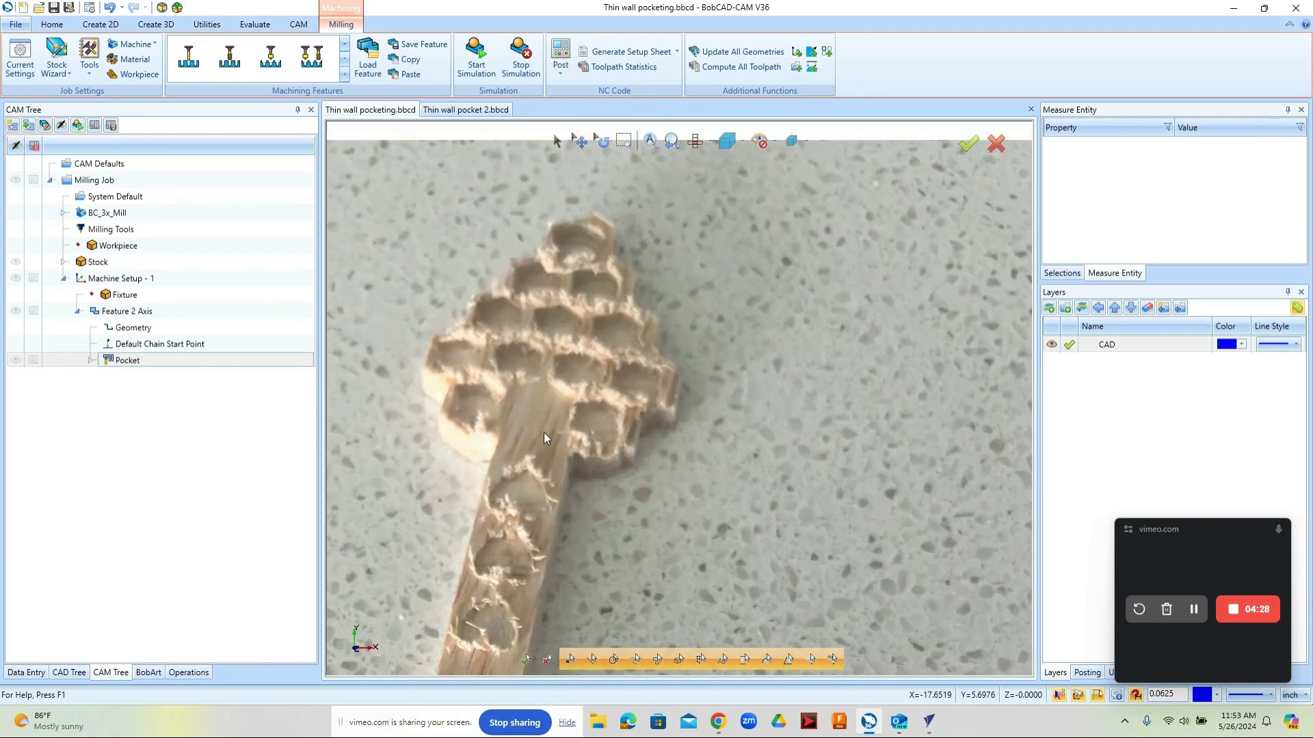
{"action": "left_click", "coordinate": [476, 109]}
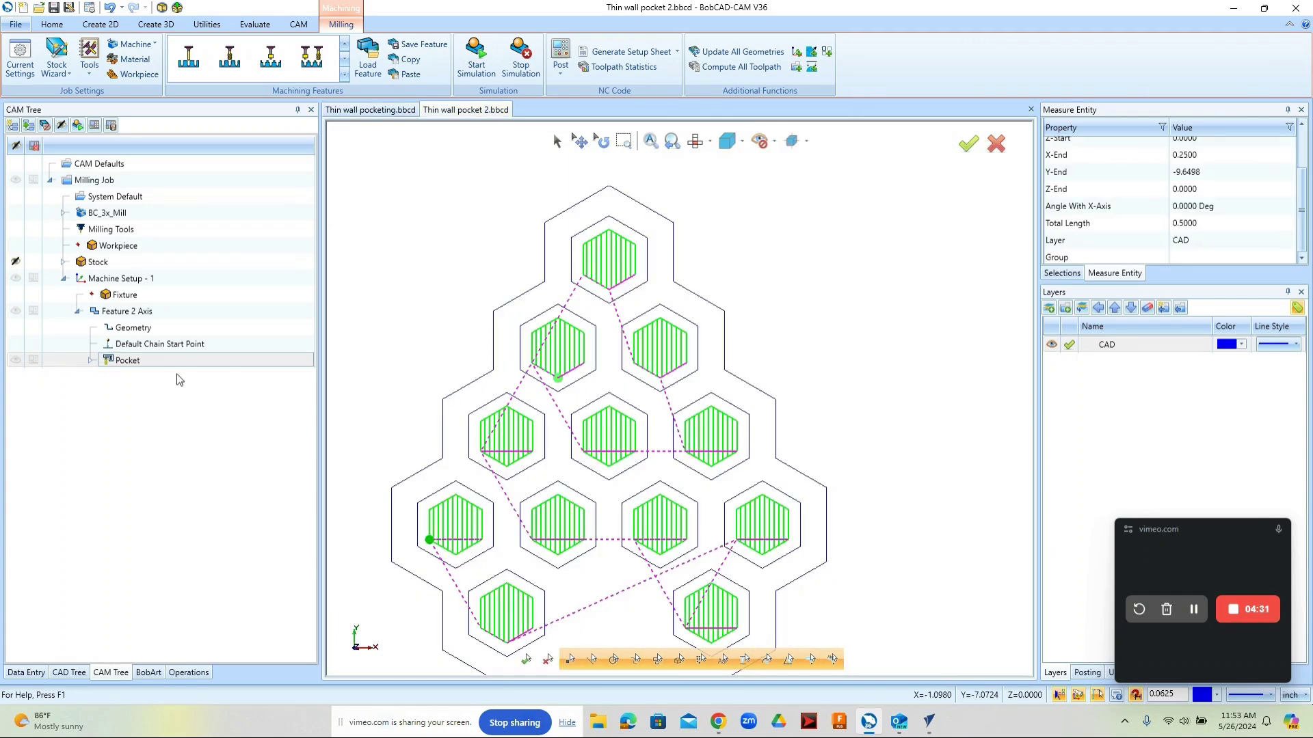
{"action": "left_click", "coordinate": [74, 313]}
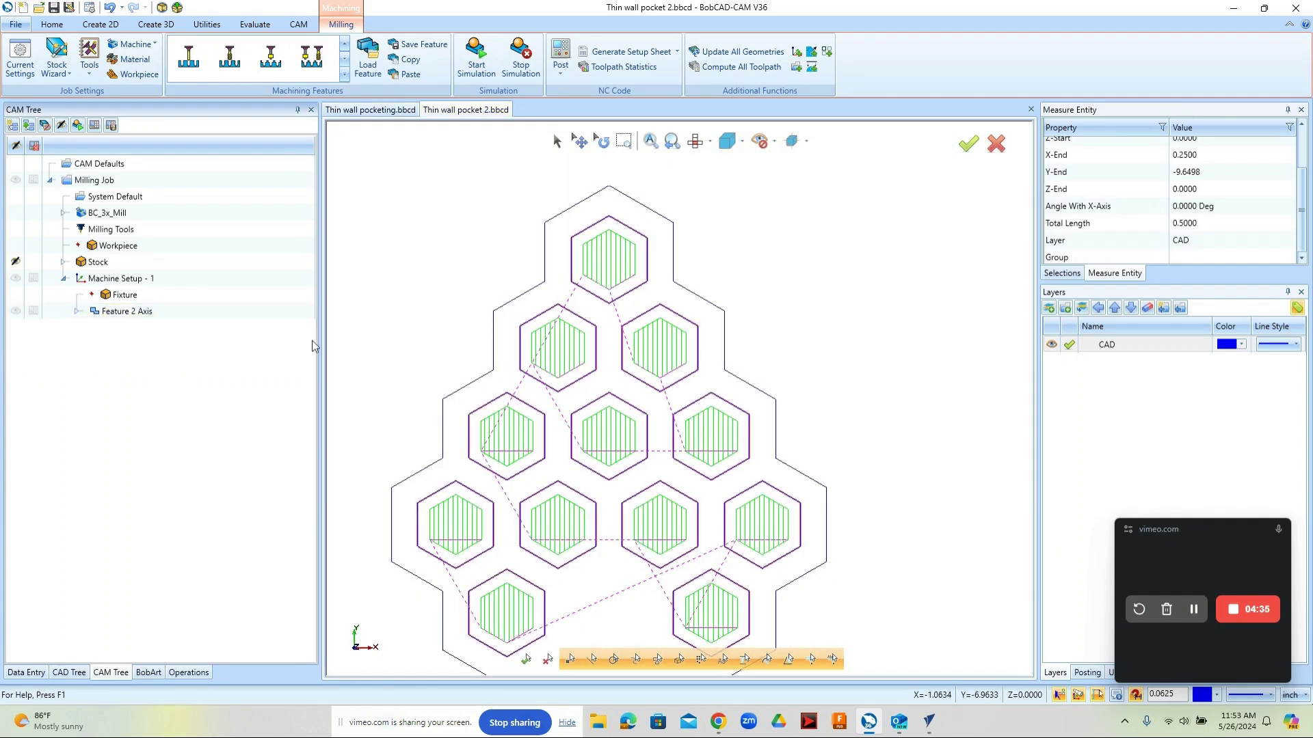
{"action": "left_click", "coordinate": [137, 279]}
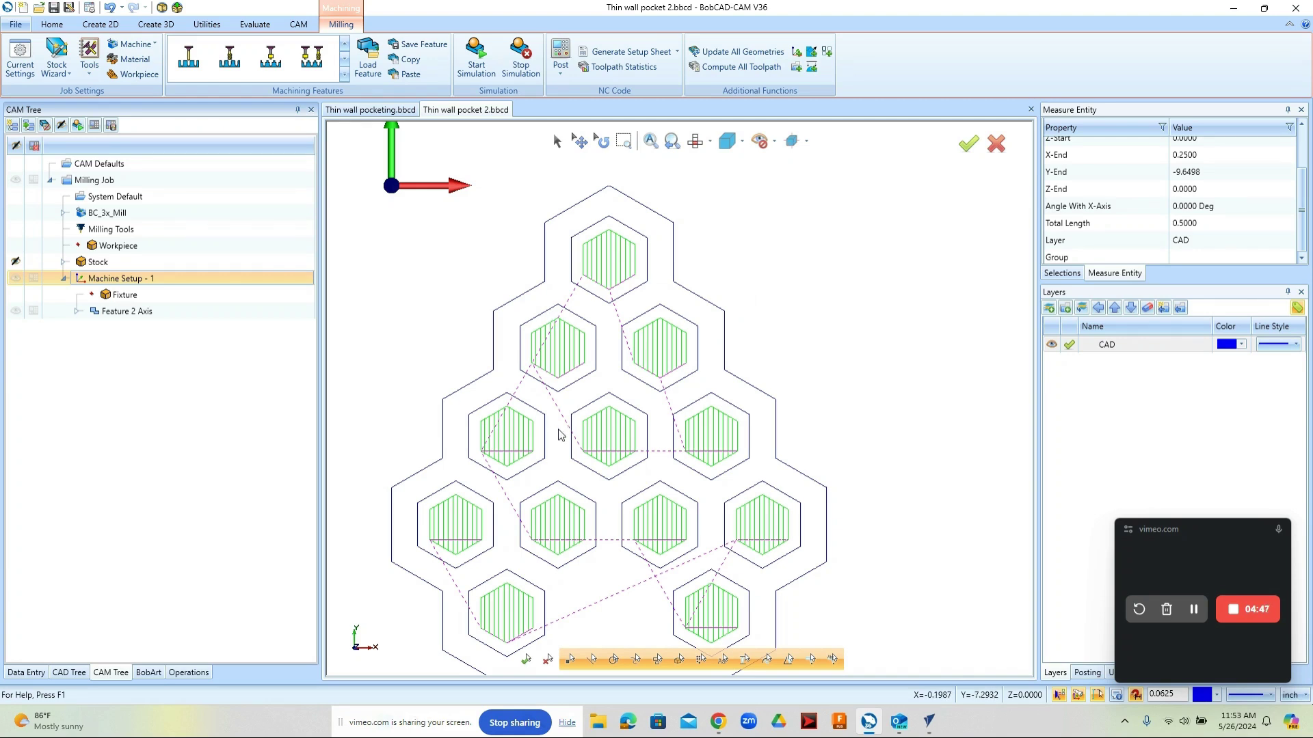
{"action": "left_click", "coordinate": [77, 311]}
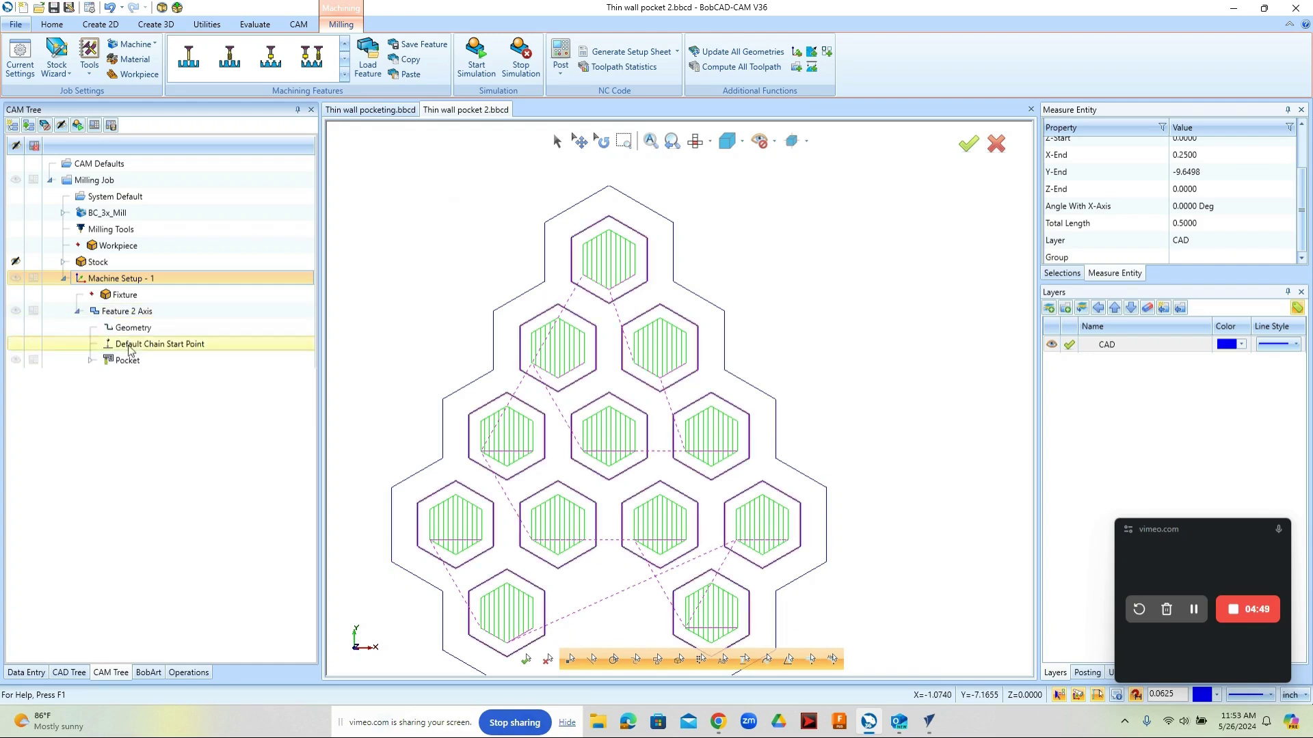
{"action": "left_click", "coordinate": [125, 361]}
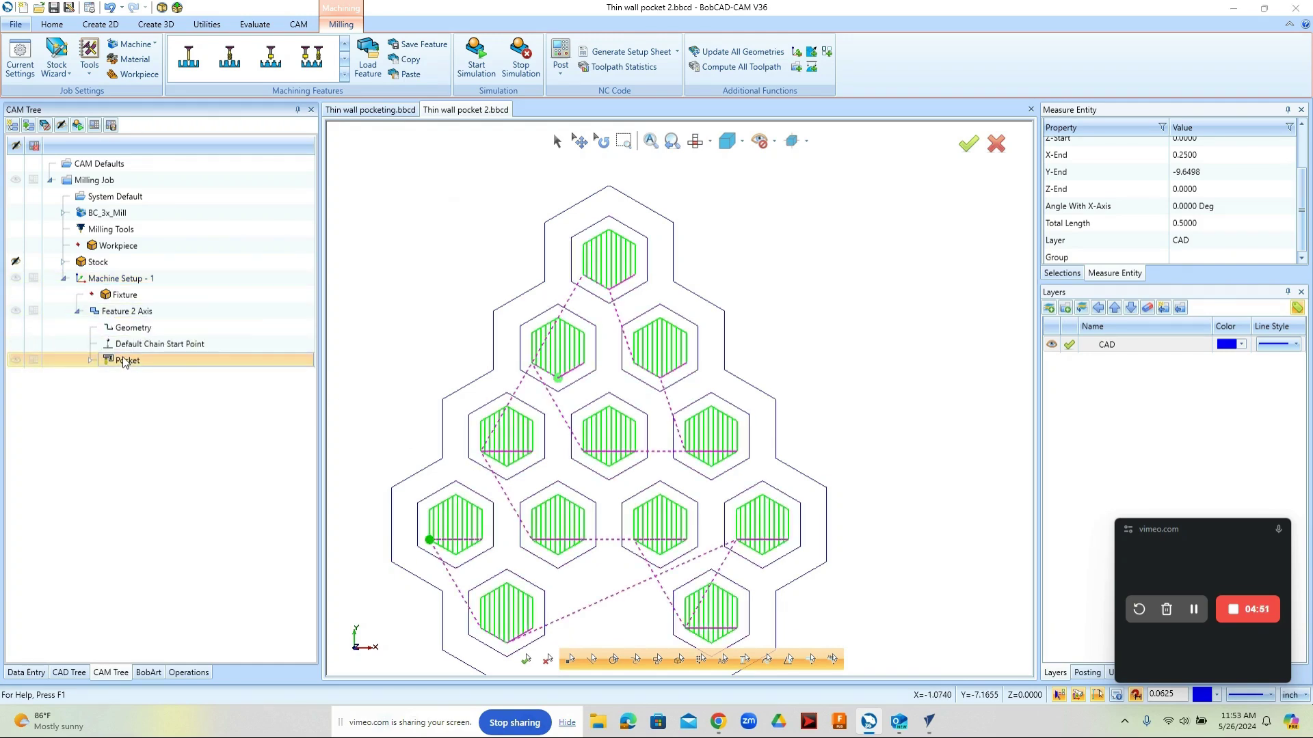
{"action": "double_click", "coordinate": [125, 361]}
{"action": "left_click", "coordinate": [424, 227]}
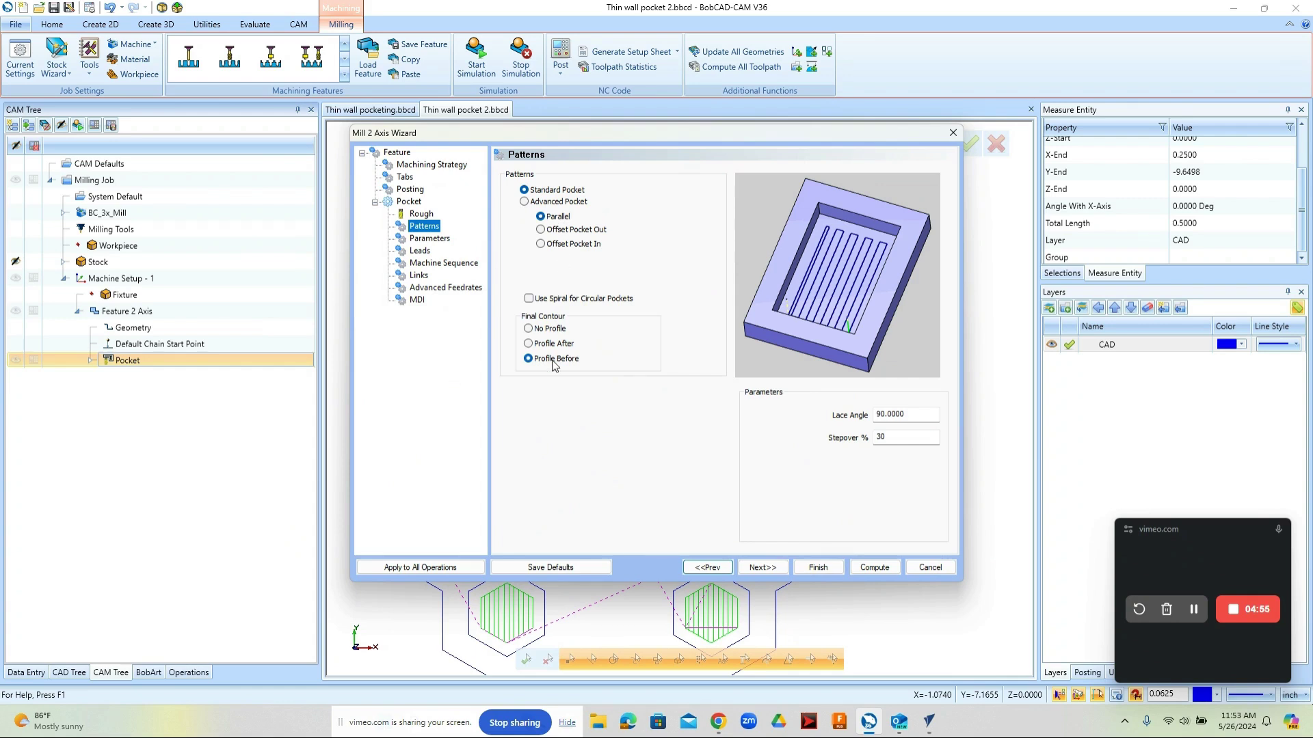
{"action": "left_click", "coordinate": [431, 239]}
{"action": "left_click", "coordinate": [424, 252]}
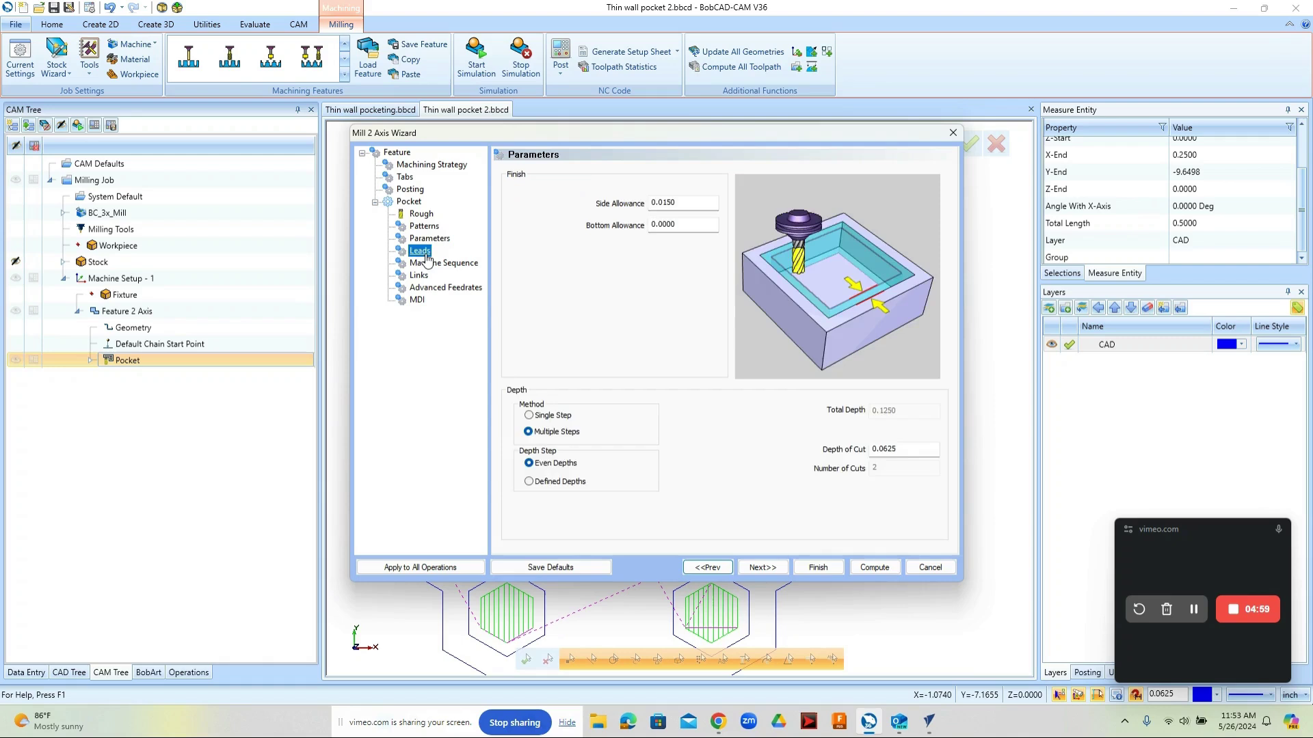
{"action": "left_click", "coordinate": [436, 240]}
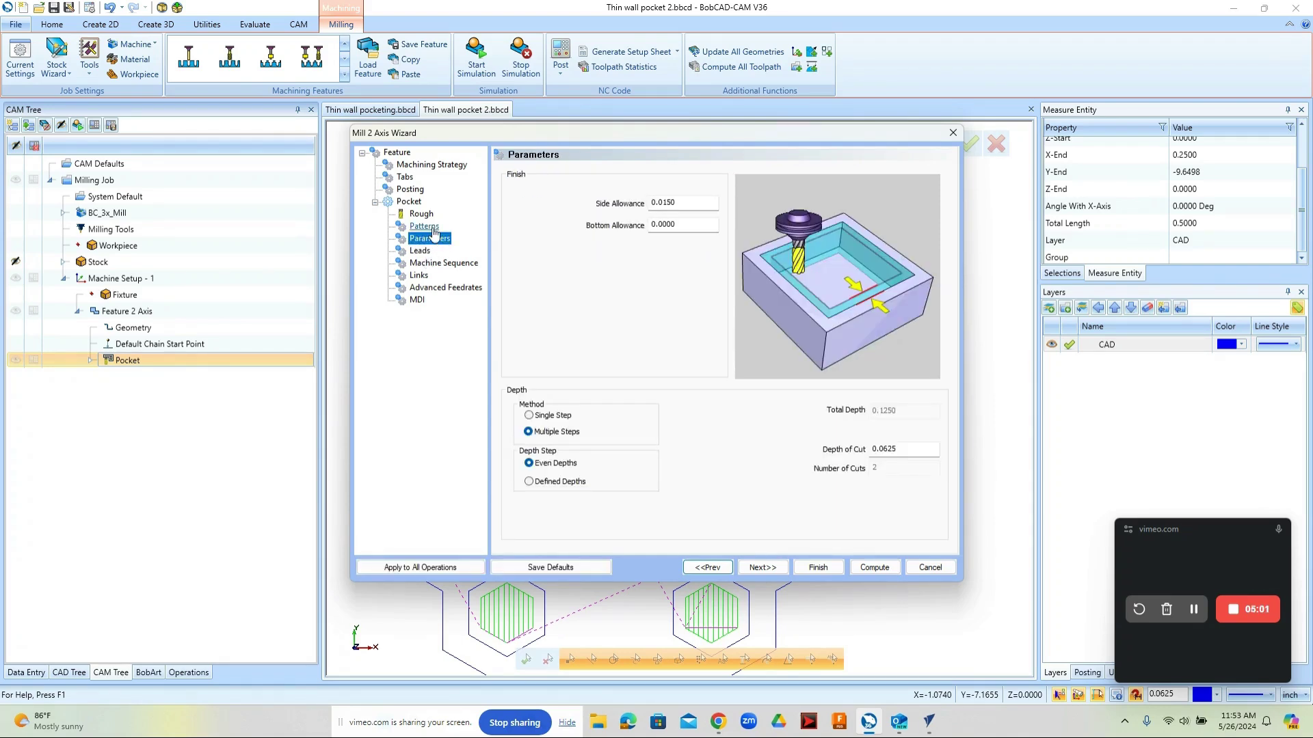
{"action": "left_click", "coordinate": [433, 228]}
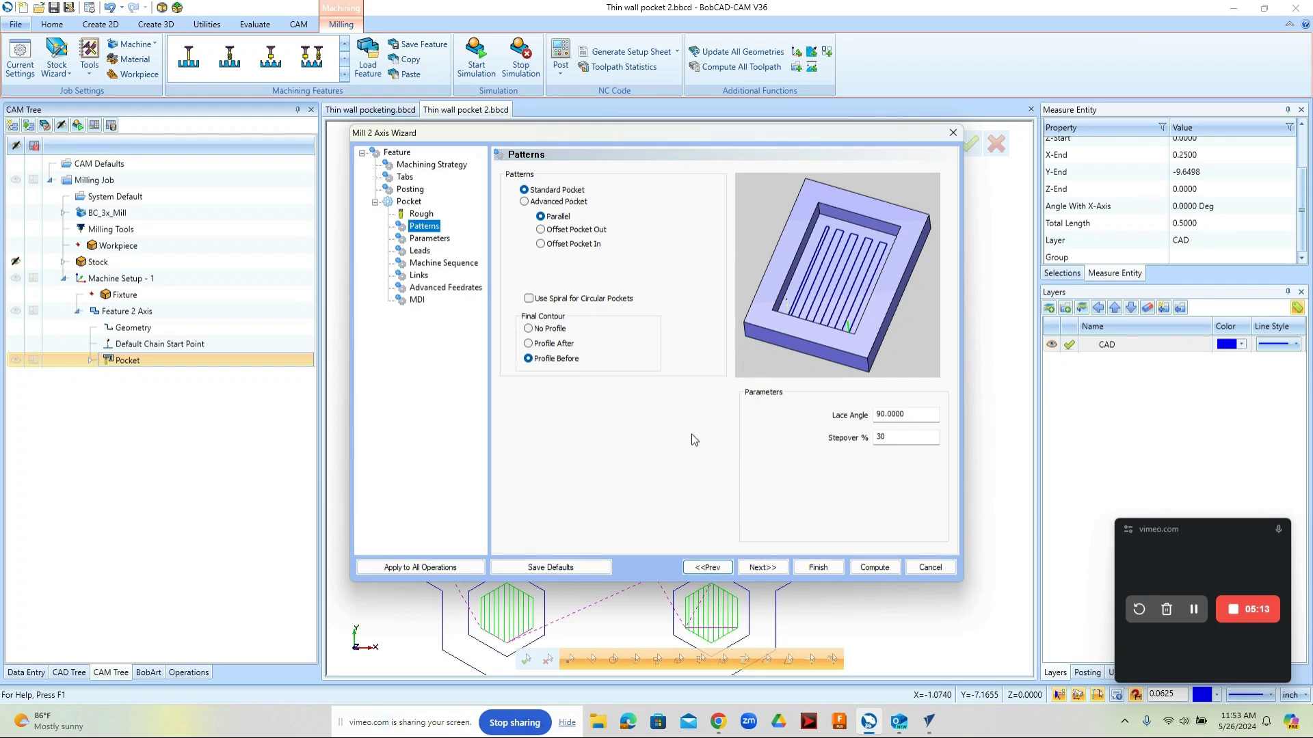
{"action": "left_click", "coordinate": [827, 566]}
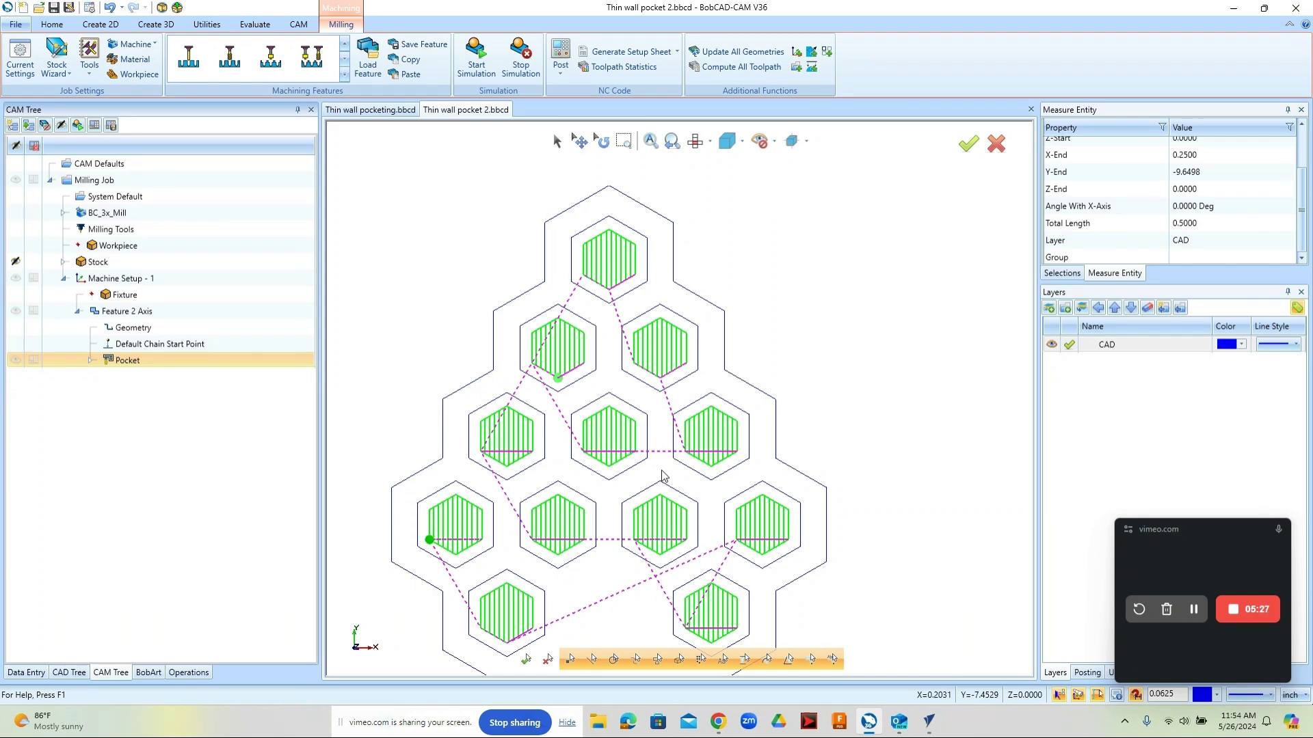
Delete the old Feature 2 Axis feature and its toolpaths.
{"action": "left_click", "coordinate": [132, 313]}
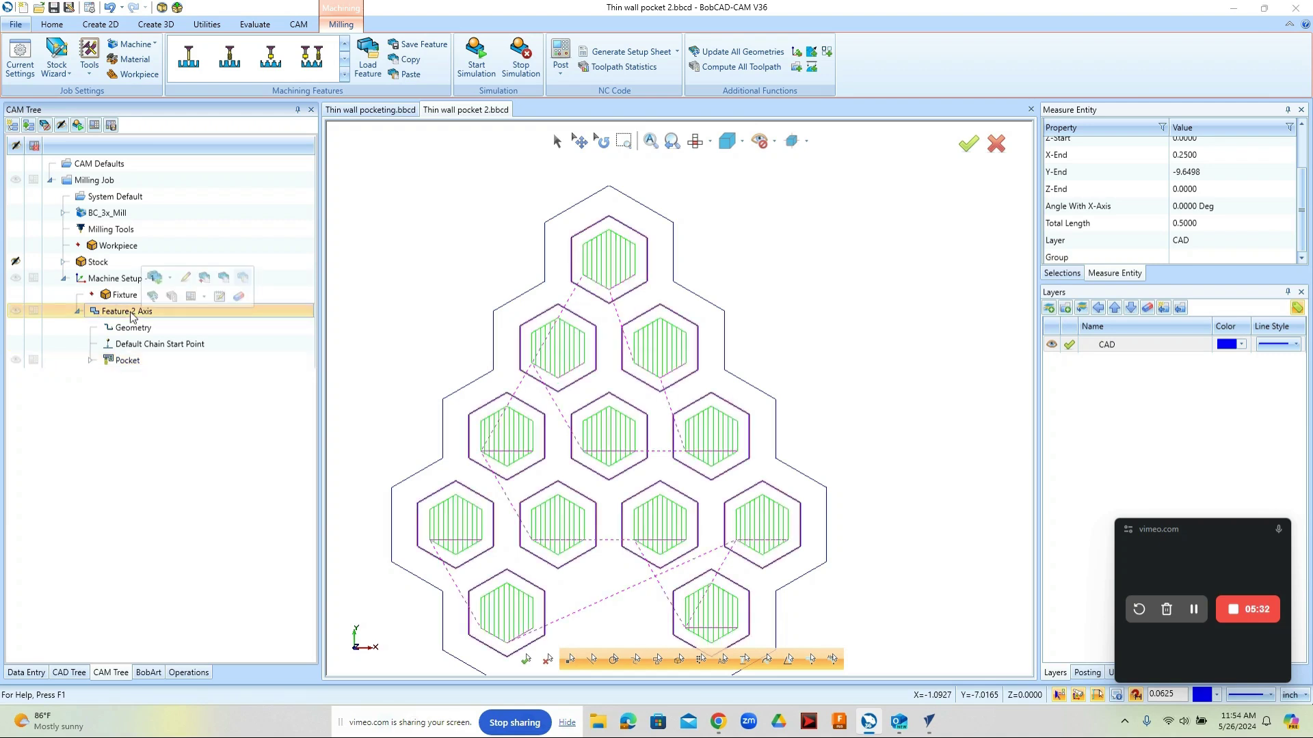
{"action": "key", "text": "Delete"}
{"action": "left_click", "coordinate": [680, 381]}
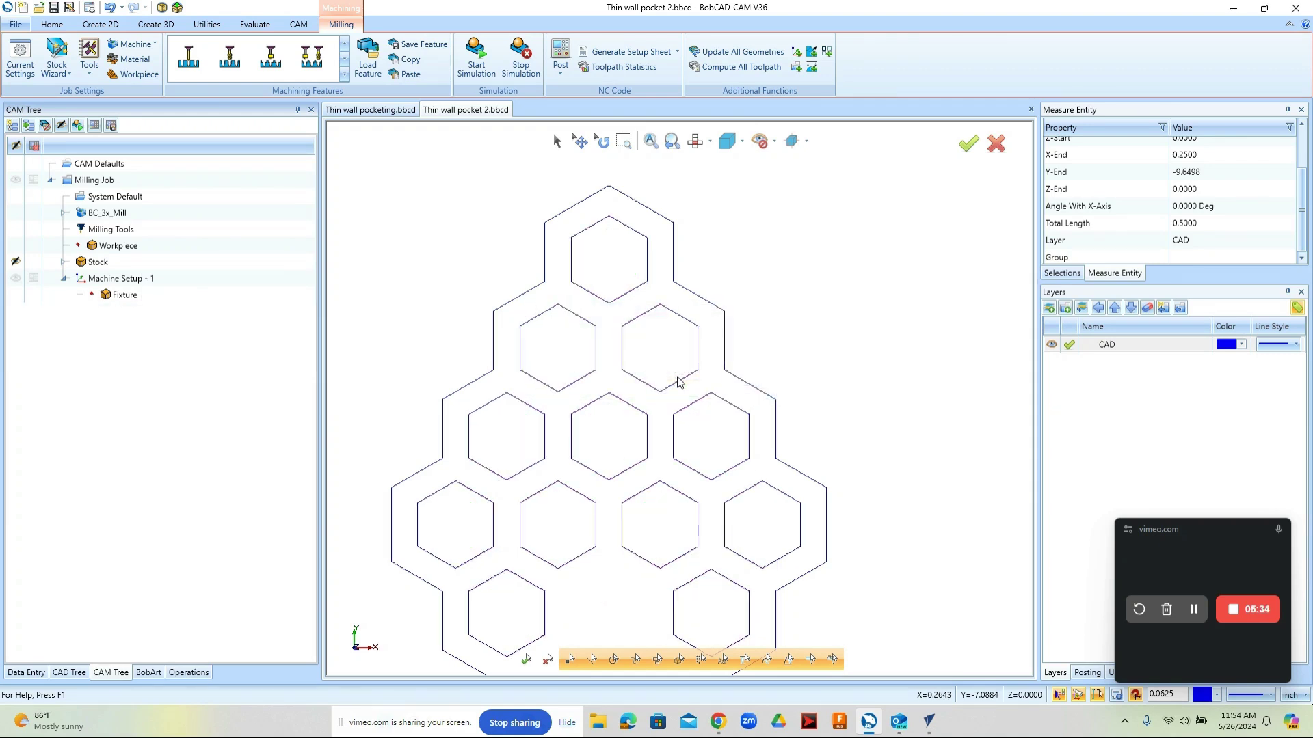
{"action": "scroll", "coordinate": [616, 346], "scroll_direction": "down", "scroll_amount": 2}
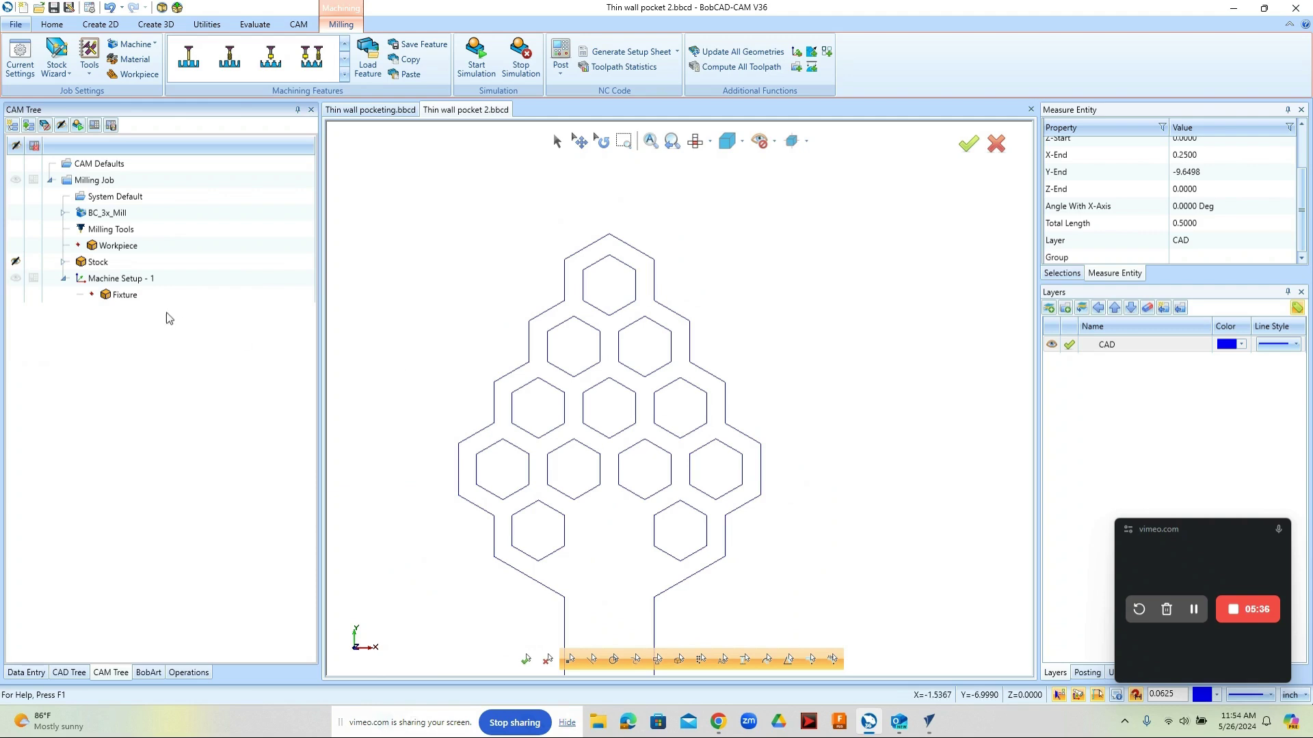
Add a new Mill 2 Axis feature under Machine Setup - 1.
{"action": "left_click", "coordinate": [109, 278]}
{"action": "right_click", "coordinate": [130, 280]}
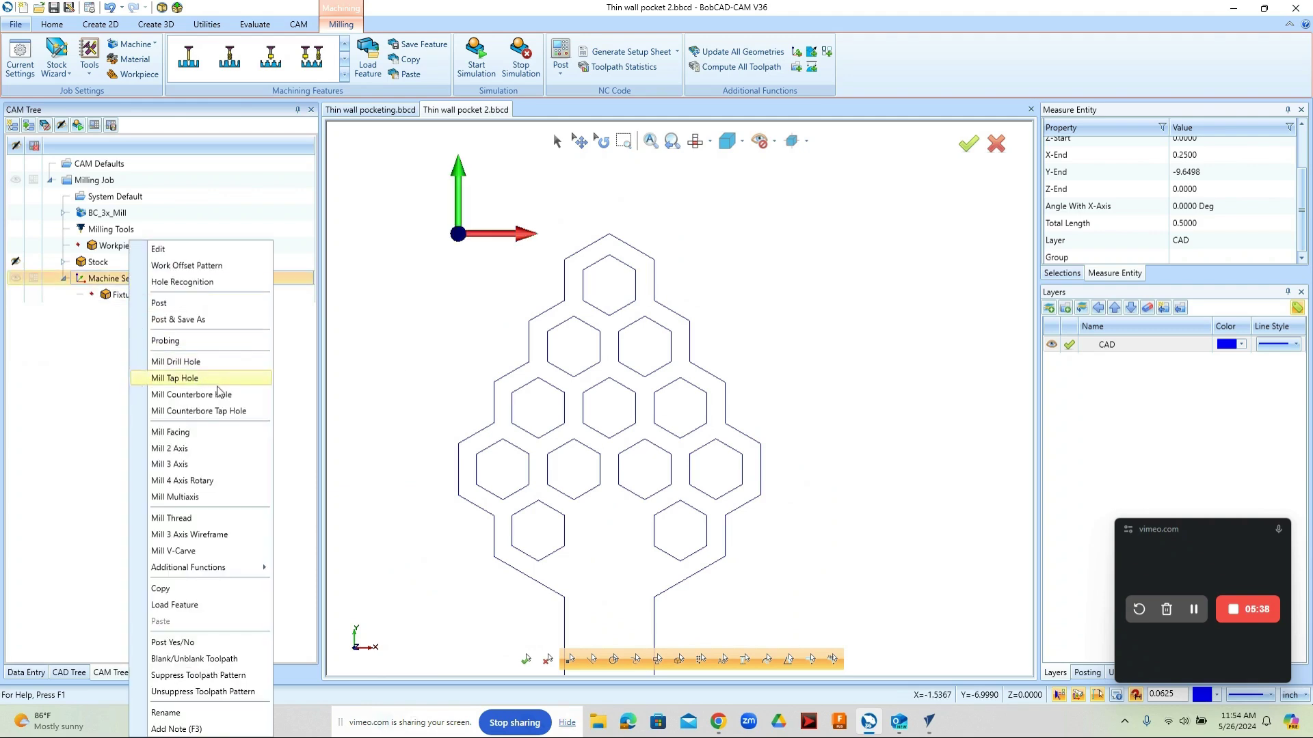
{"action": "left_click", "coordinate": [232, 449]}
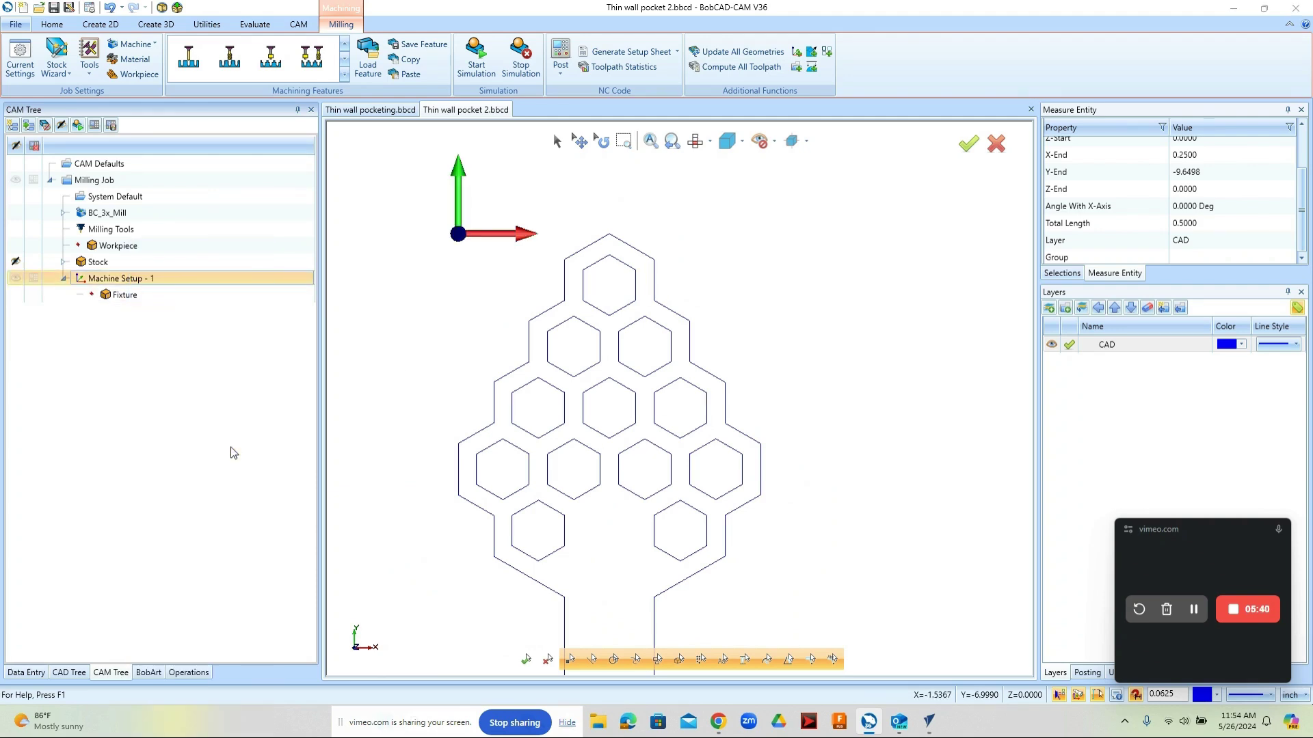
Chain all twelve inner hexagons row by row as the feature geometry.
{"action": "left_click", "coordinate": [632, 228]}
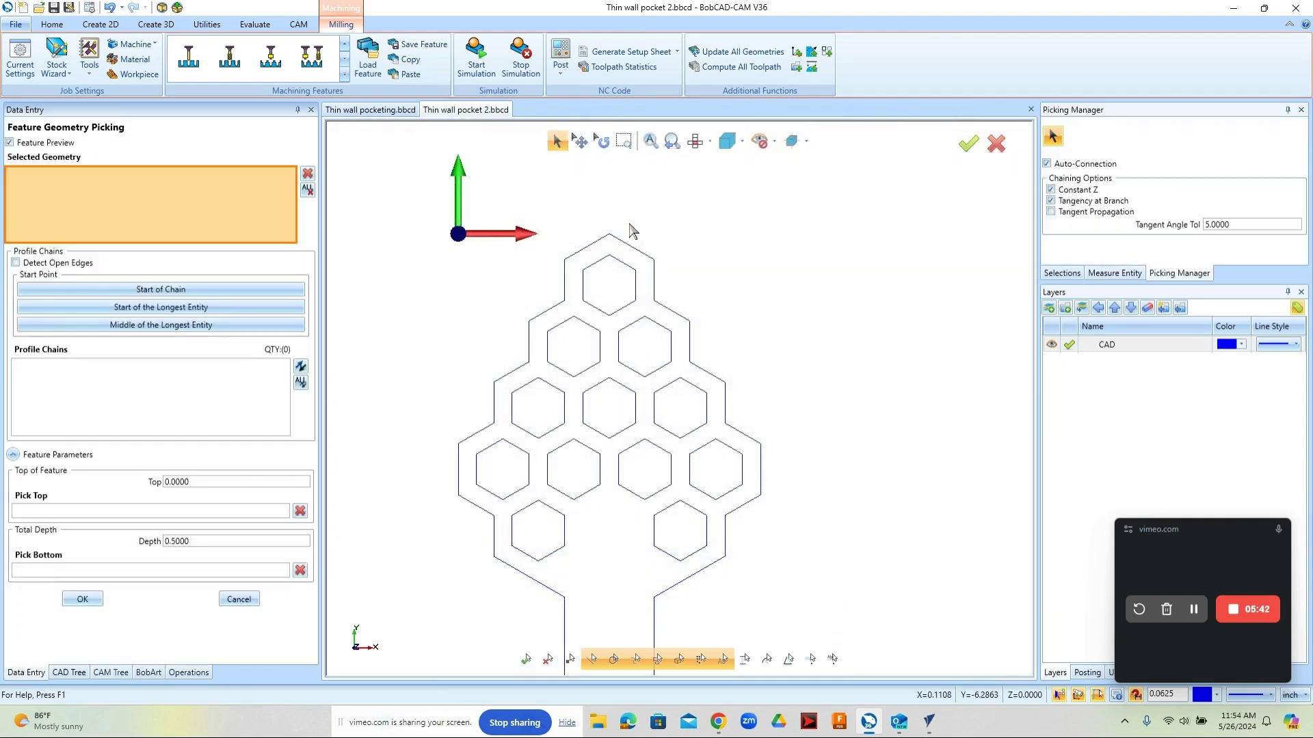
{"action": "left_click", "coordinate": [597, 308]}
{"action": "left_click", "coordinate": [560, 371]}
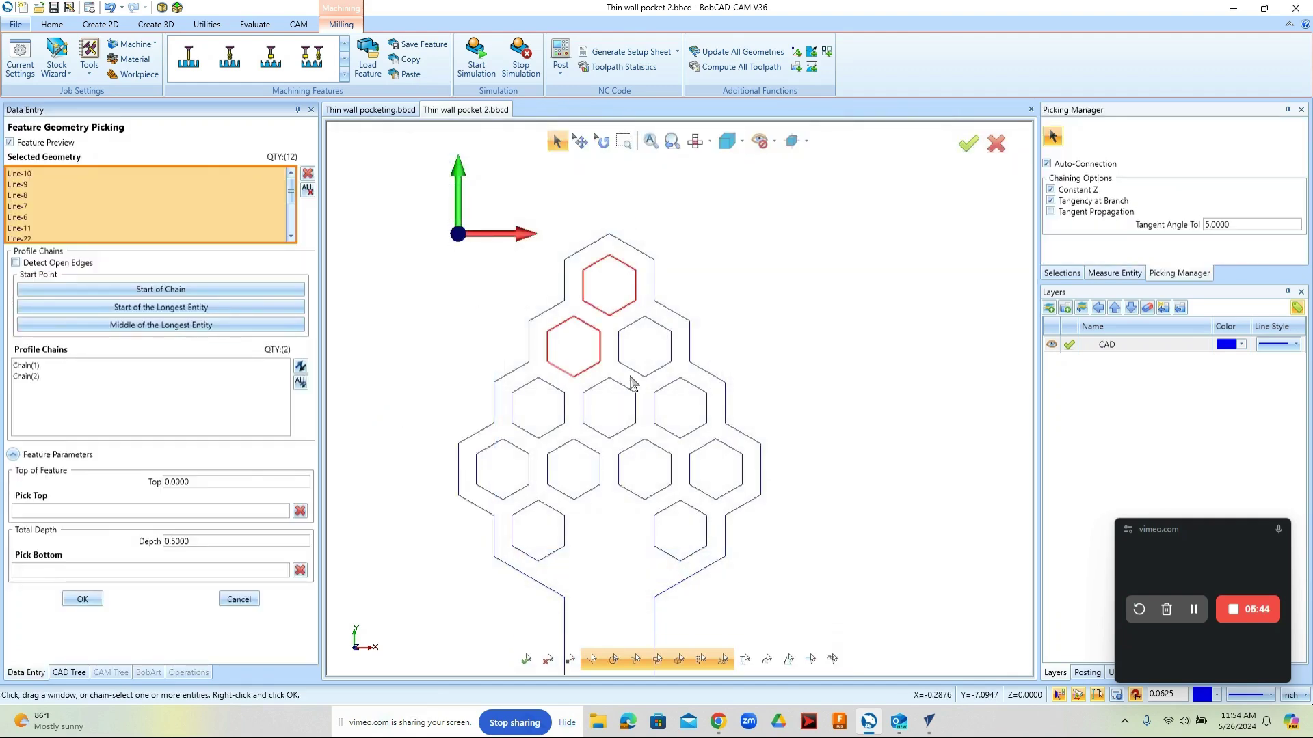
{"action": "left_click", "coordinate": [631, 373]}
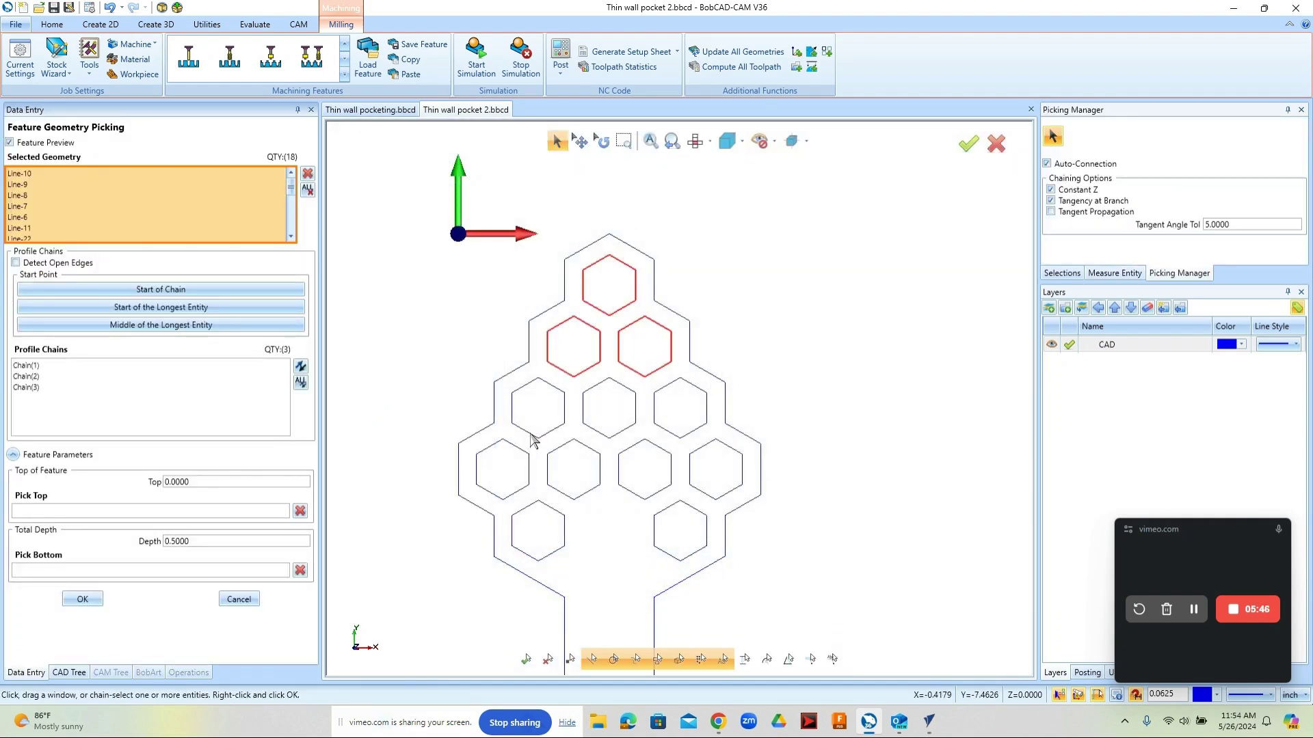
{"action": "left_click", "coordinate": [531, 436]}
{"action": "left_click", "coordinate": [599, 436]}
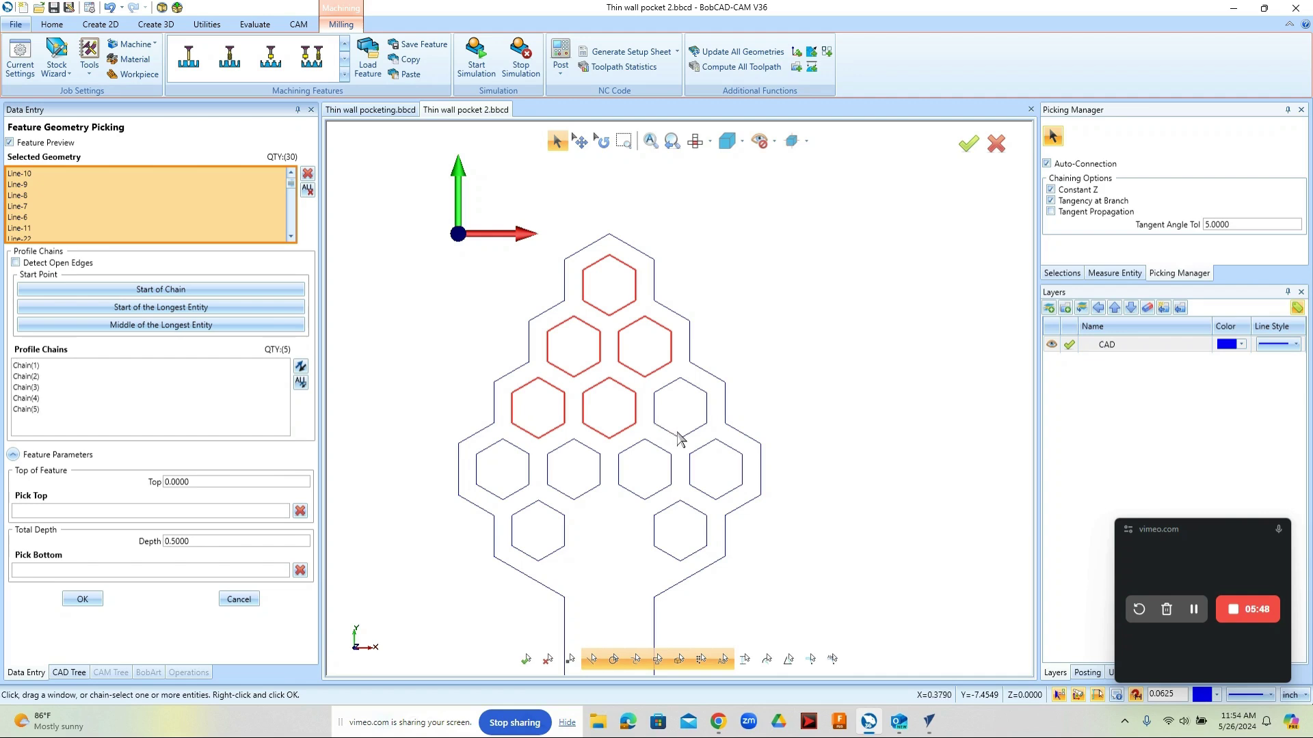
{"action": "left_click", "coordinate": [667, 432]}
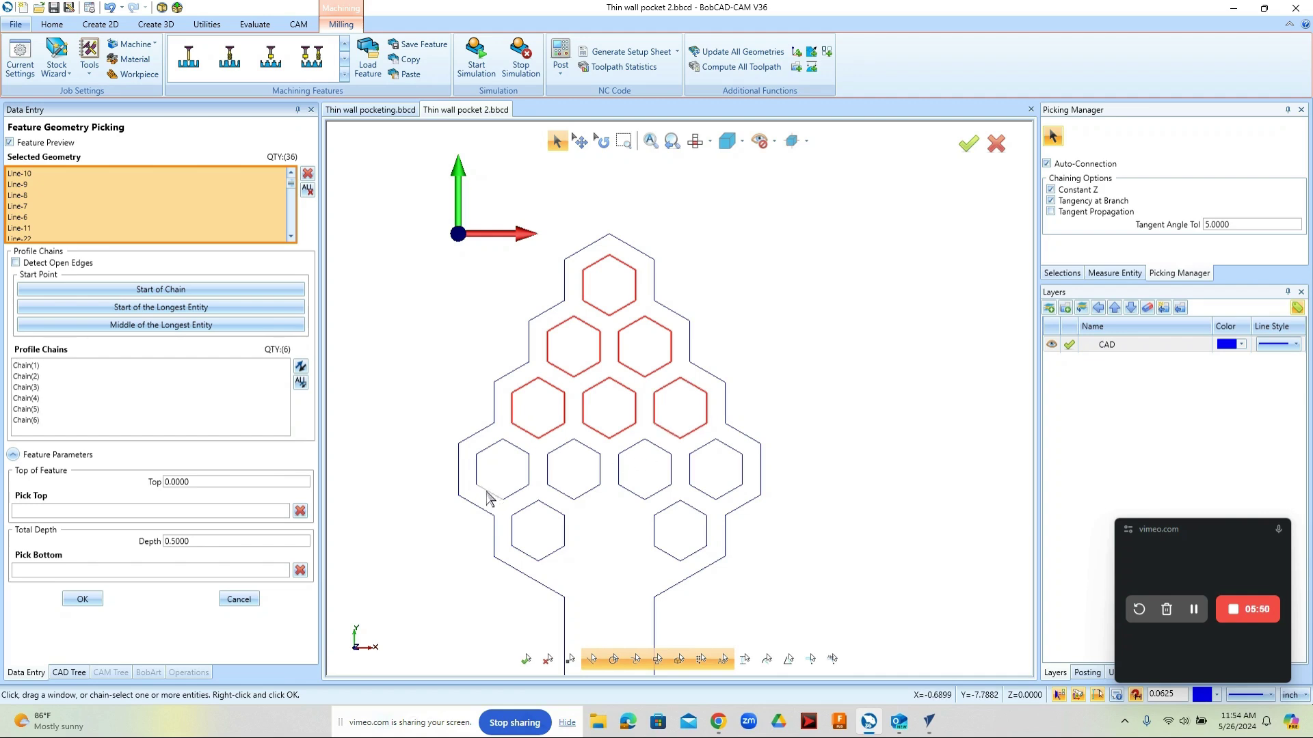
{"action": "left_click", "coordinate": [492, 494]}
{"action": "left_click", "coordinate": [559, 493]}
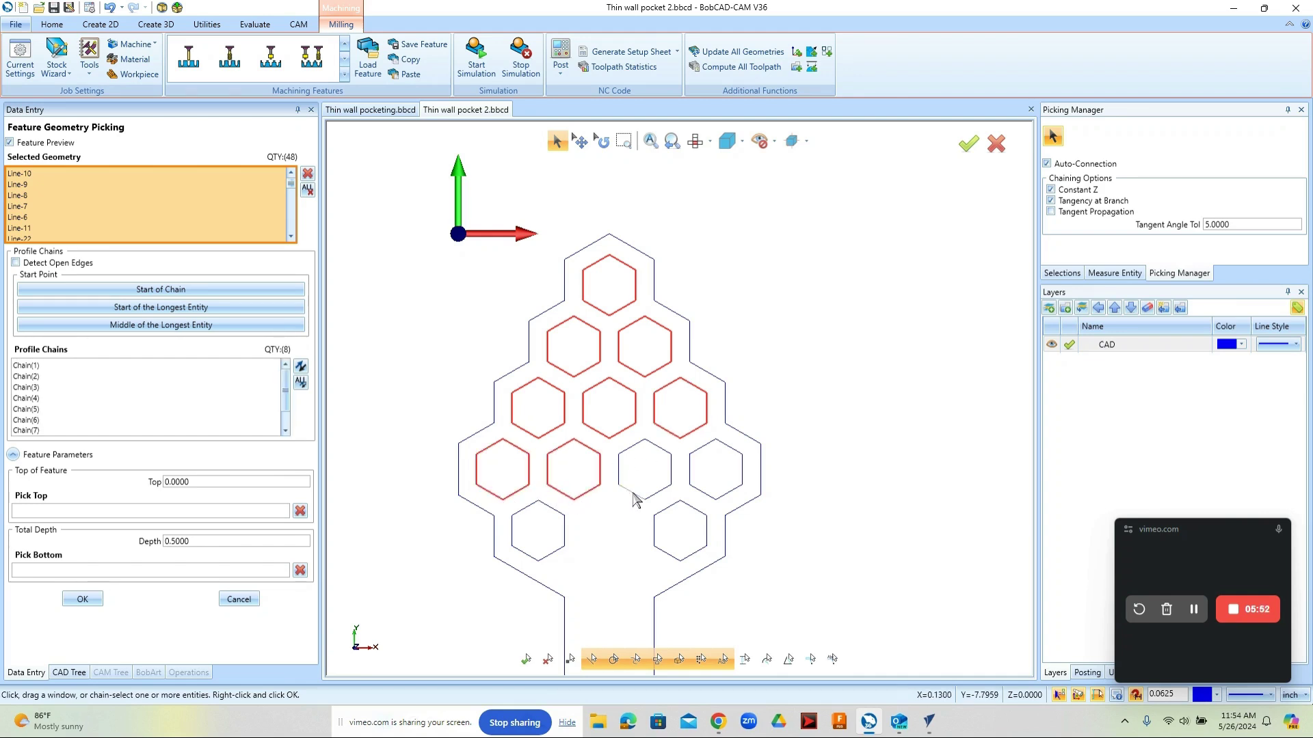
{"action": "left_click", "coordinate": [639, 498]}
{"action": "left_click", "coordinate": [708, 500]}
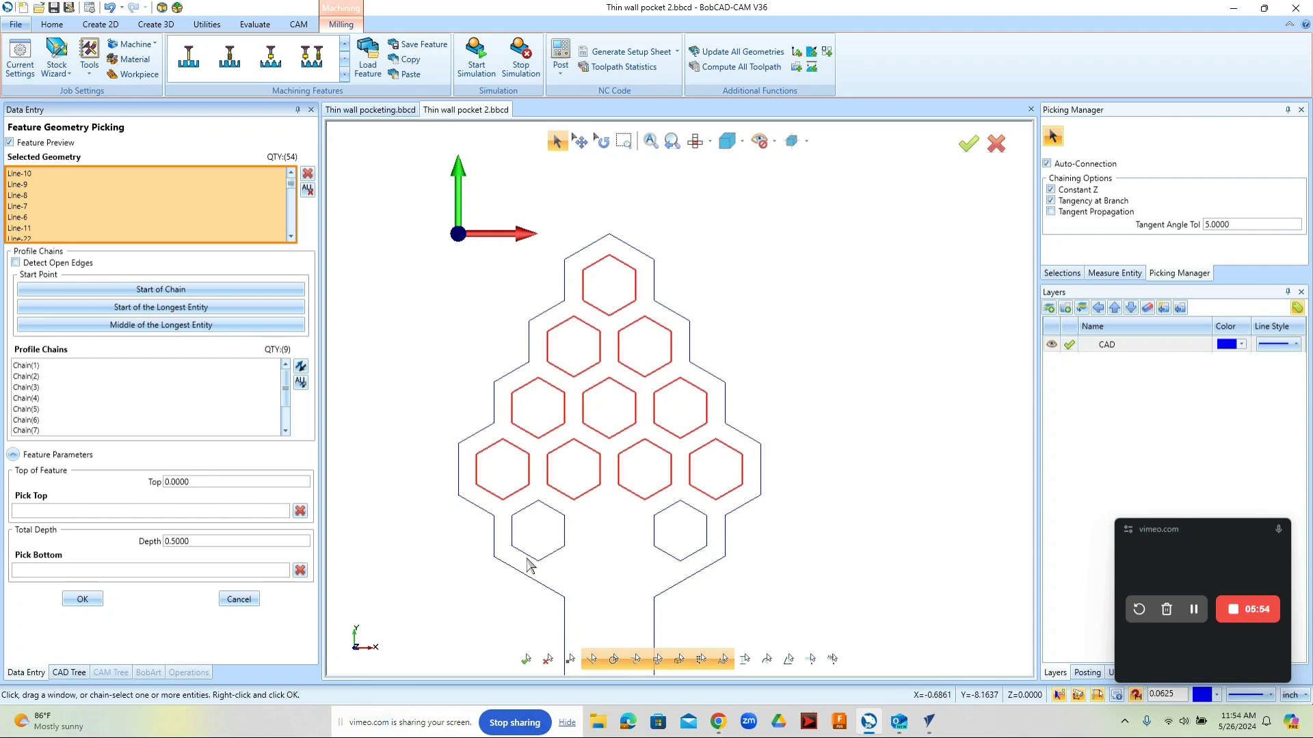
{"action": "left_click", "coordinate": [536, 561]}
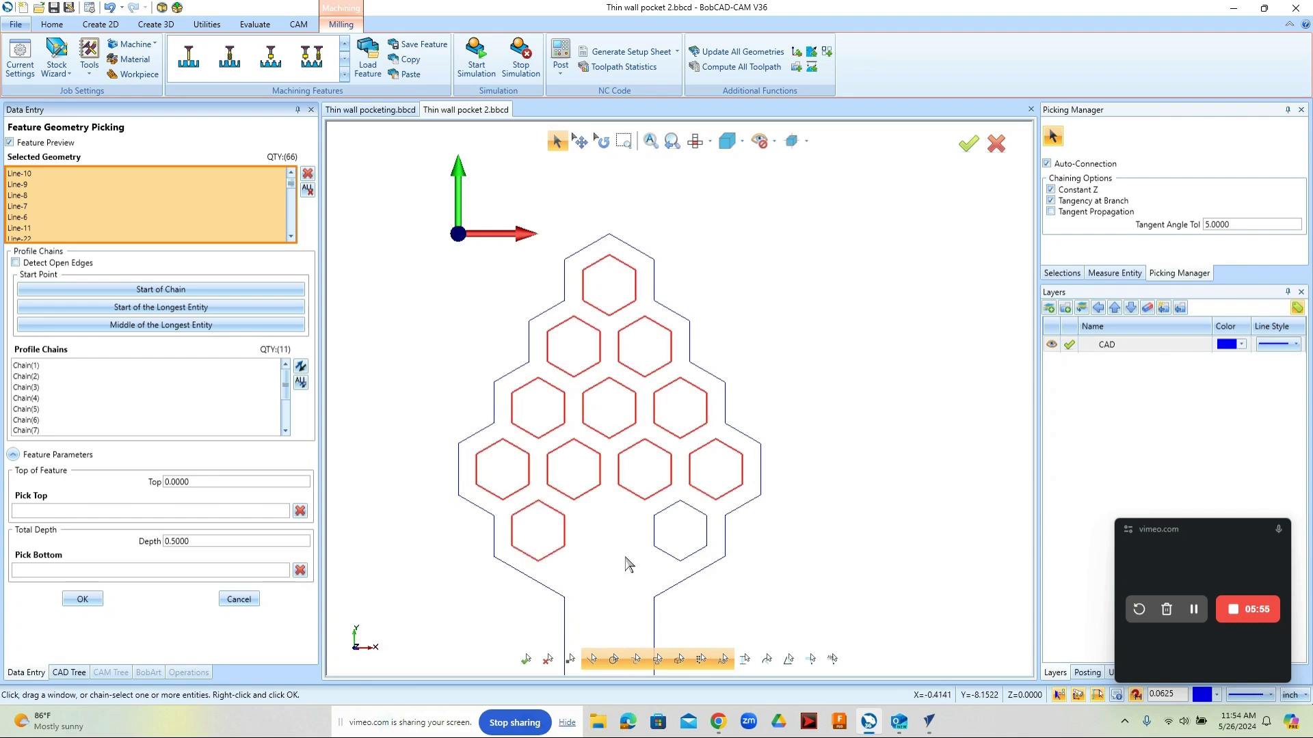
{"action": "left_click", "coordinate": [662, 555]}
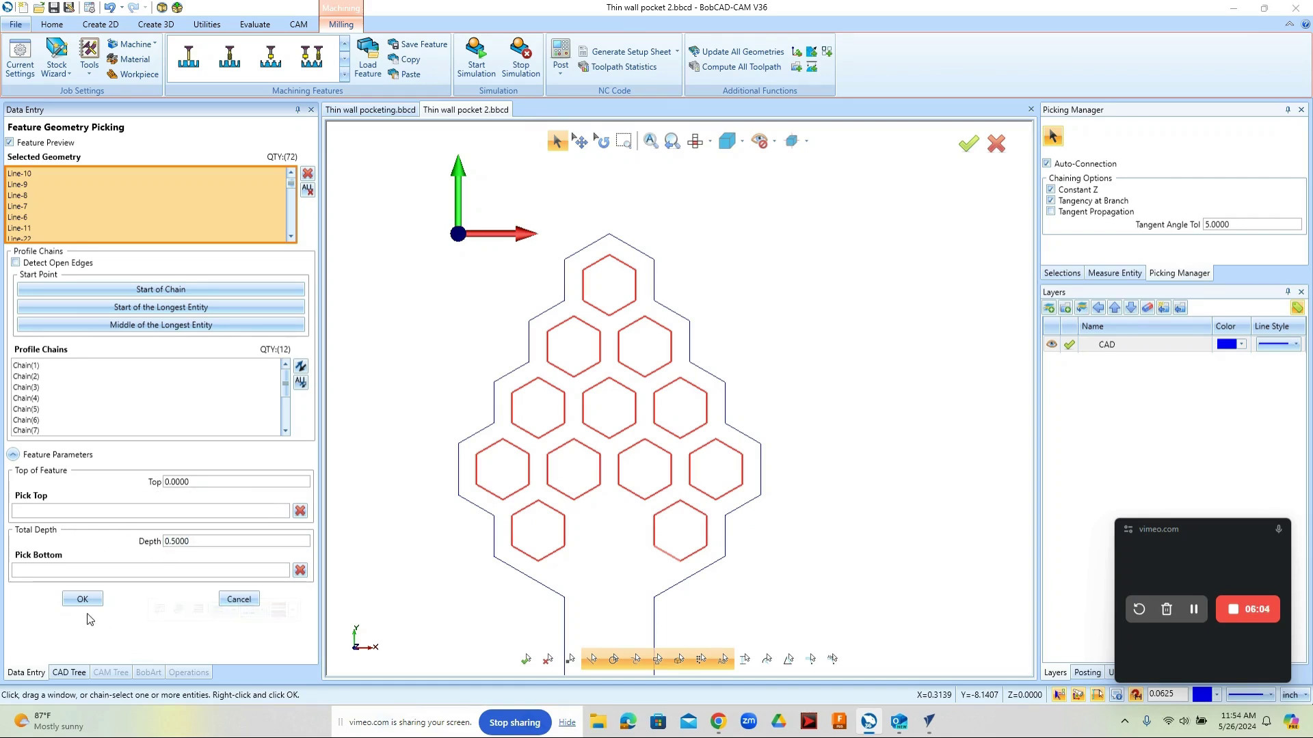
Set the feature's total depth to 0.08 and confirm the selection.
{"action": "double_click", "coordinate": [205, 545]}
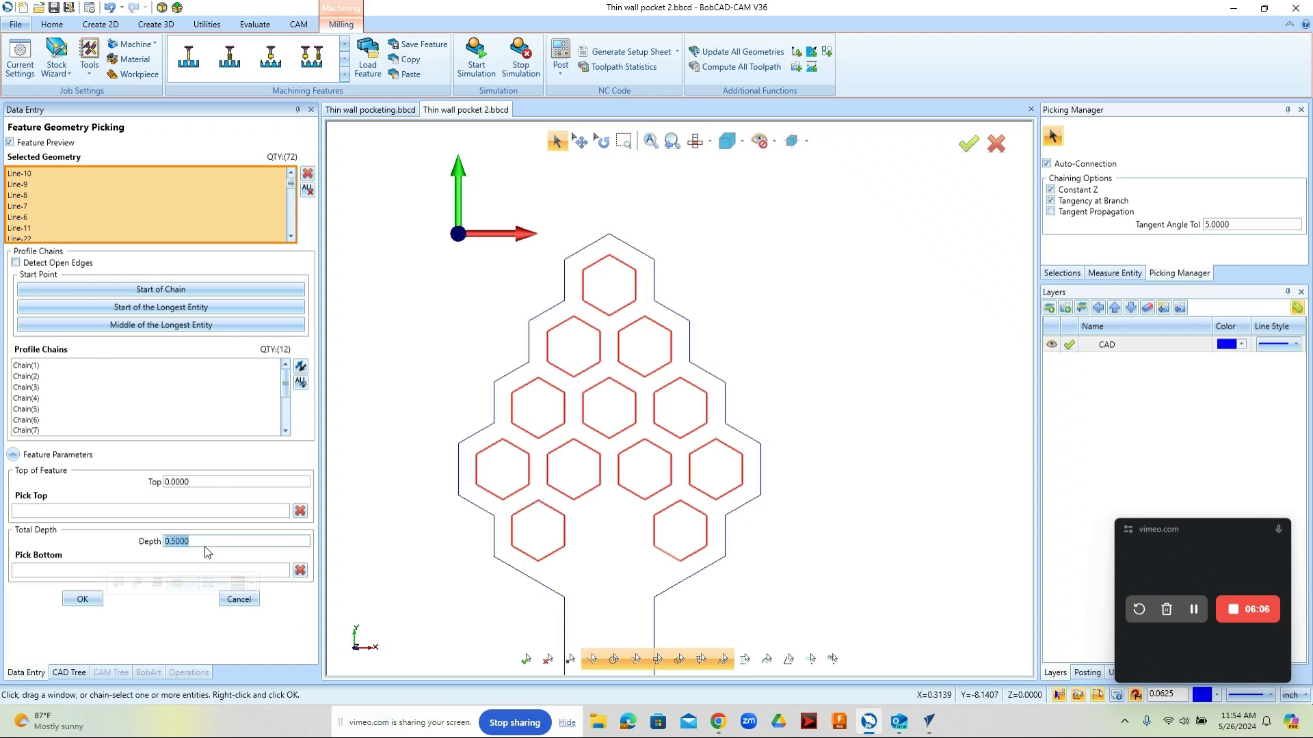
{"action": "type", "text": ".08"}
{"action": "left_click", "coordinate": [79, 599]}
{"action": "left_click", "coordinate": [79, 599]}
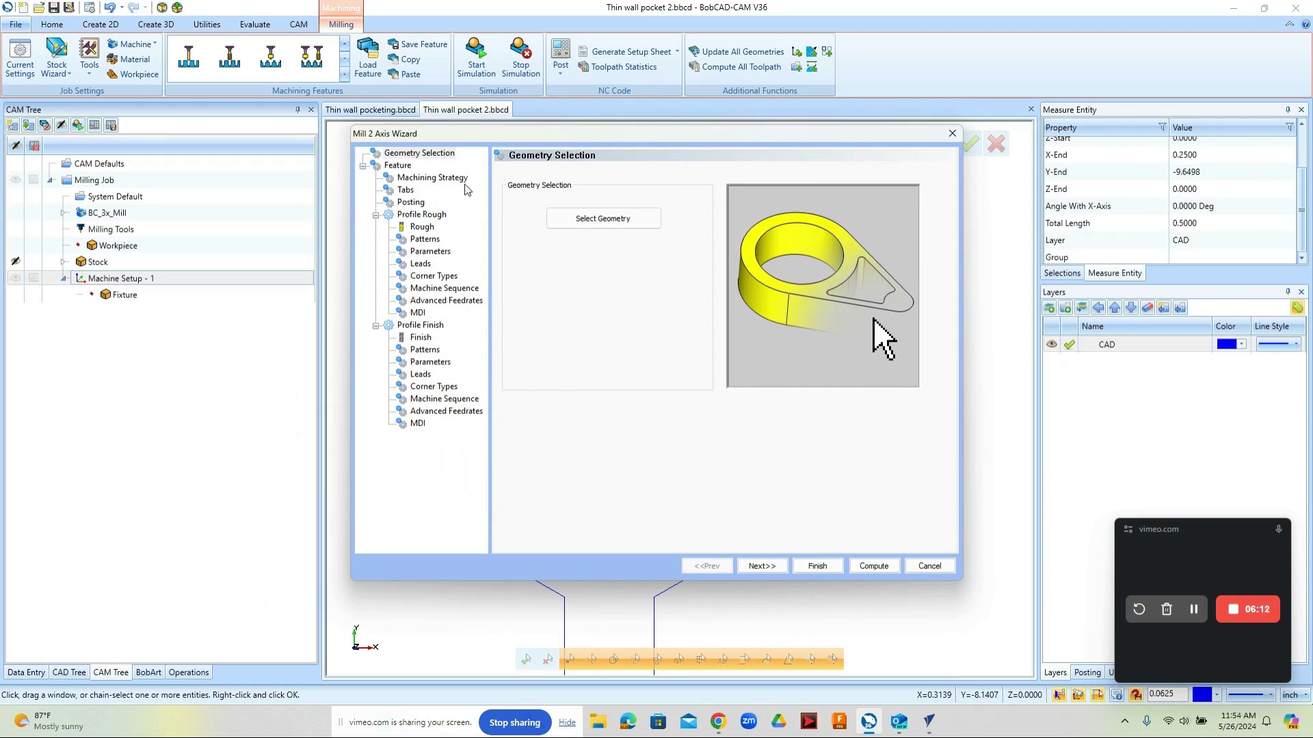
Remove Profile Finish from the machining strategy, keeping only Profile Rough.
{"action": "left_click", "coordinate": [448, 179]}
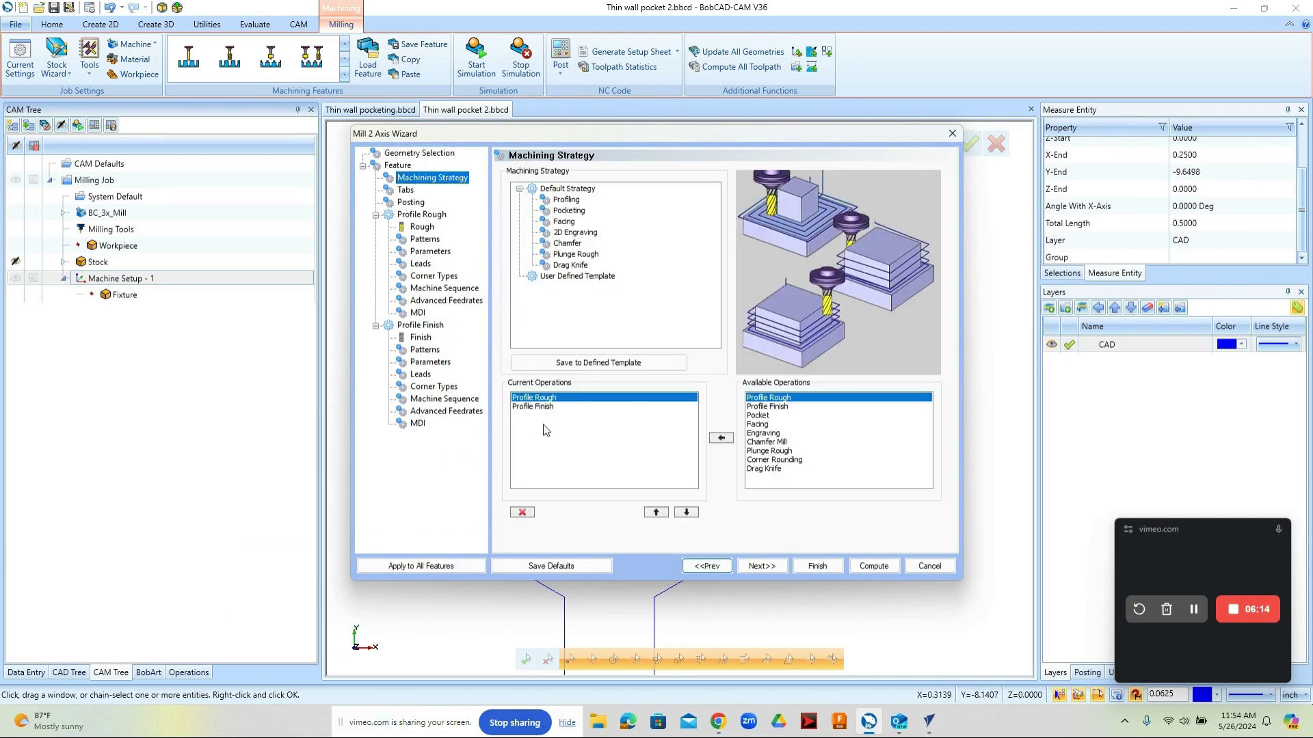
{"action": "left_click", "coordinate": [535, 406]}
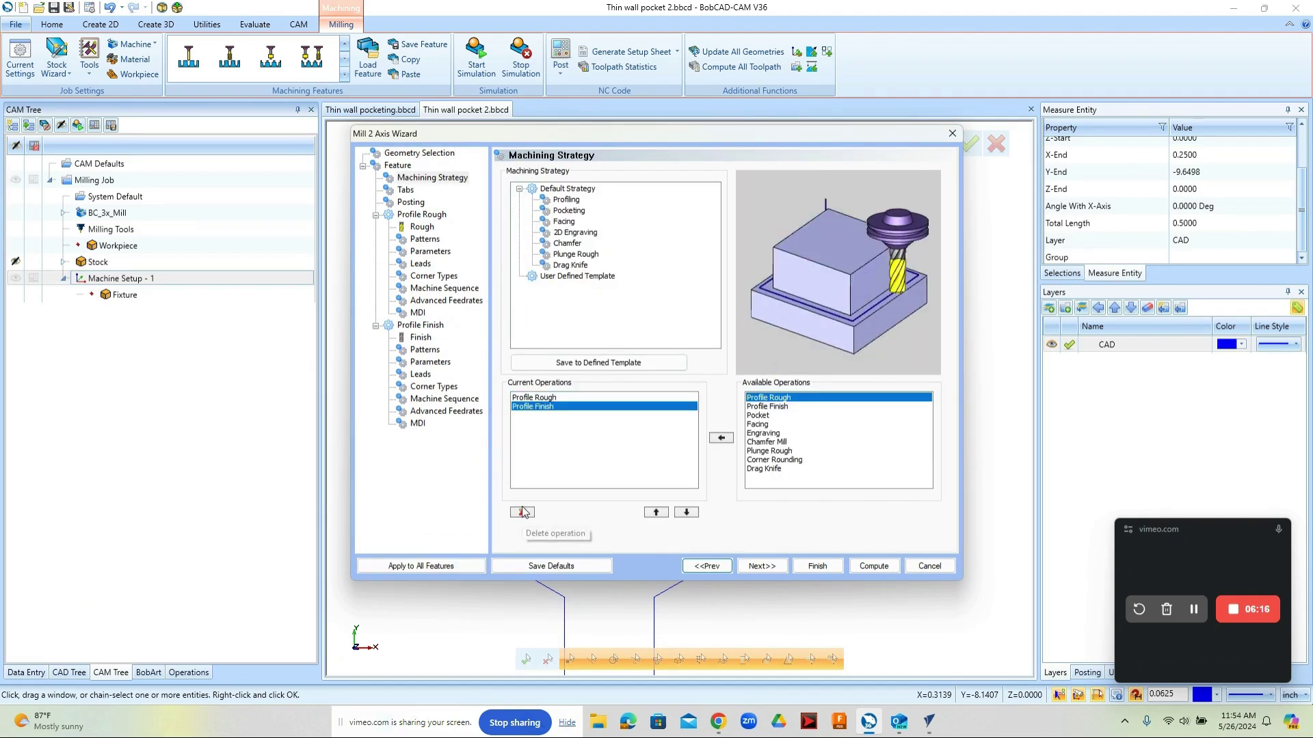
{"action": "left_click", "coordinate": [521, 512]}
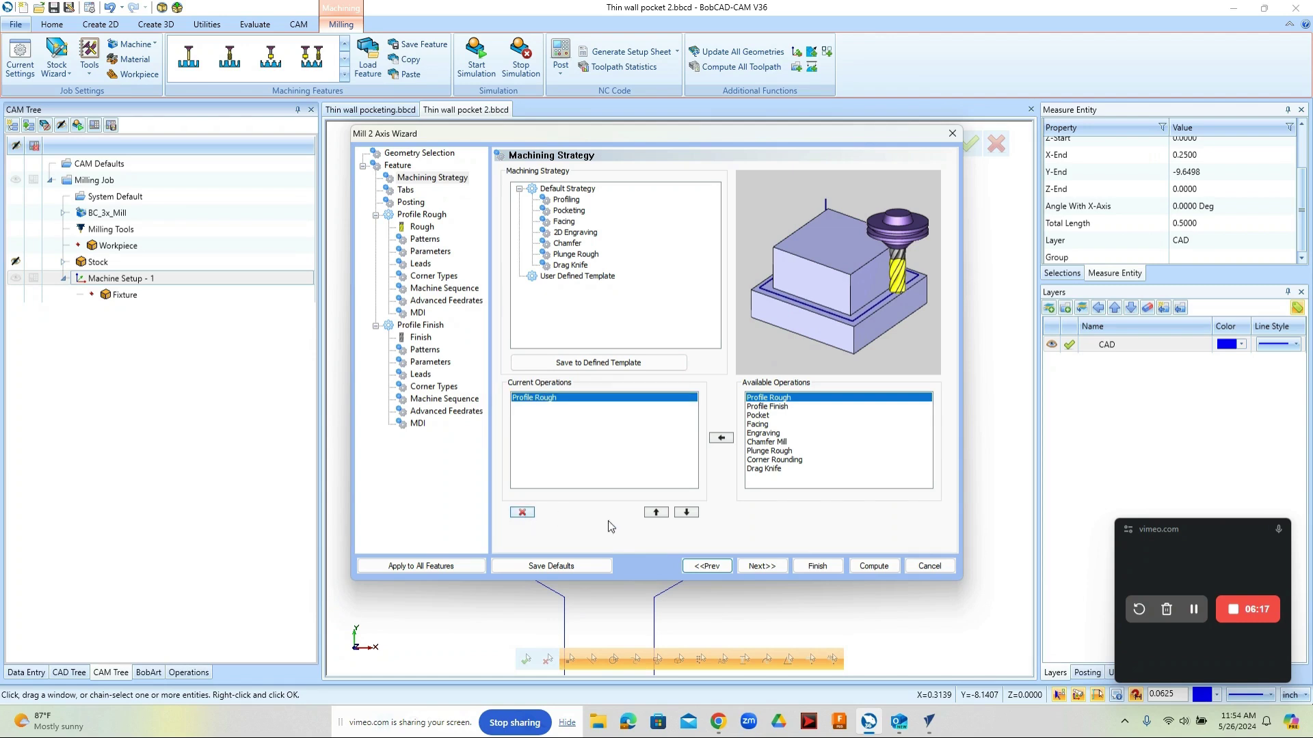
{"action": "left_click", "coordinate": [769, 567]}
Give Profile Rough a 0.0625 tool, 20 cutting and 15 plunge feedrates, and compute.
{"action": "left_click", "coordinate": [422, 227]}
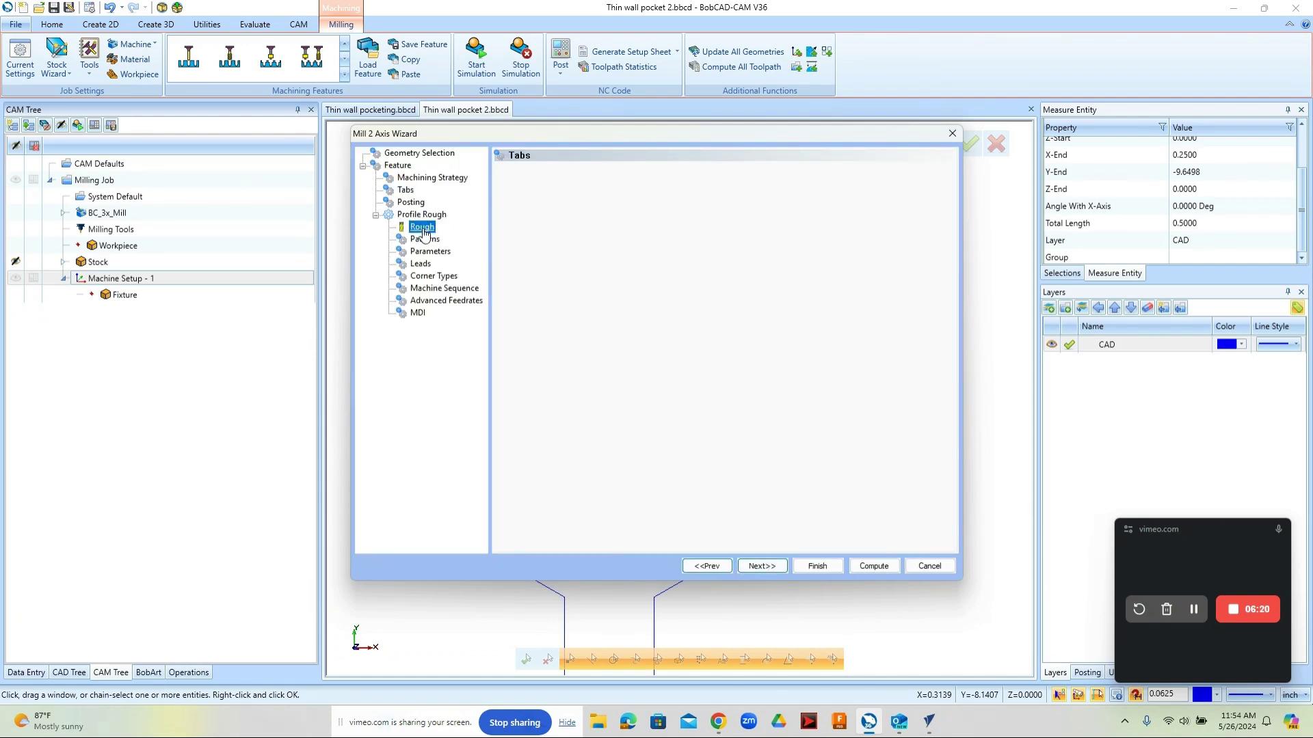
{"action": "type", "text": ".0625"}
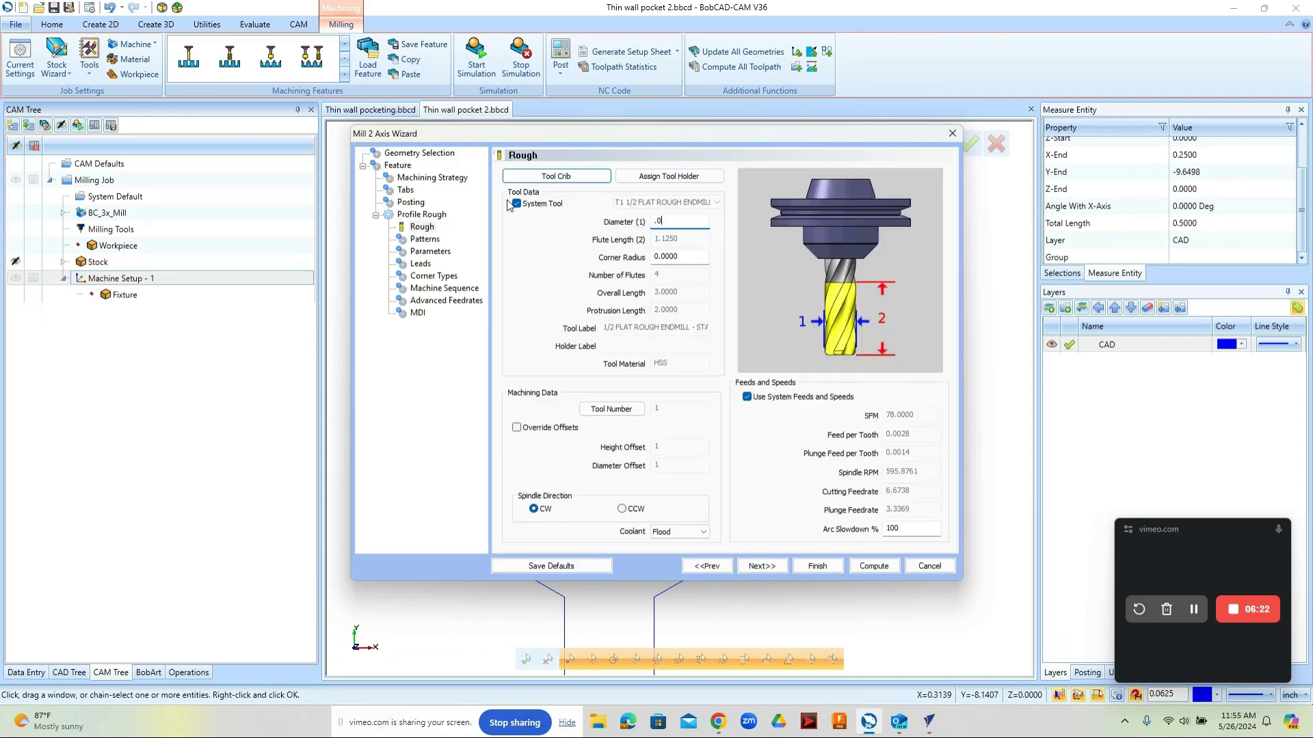
{"action": "left_click", "coordinate": [748, 398]}
{"action": "double_click", "coordinate": [922, 492]}
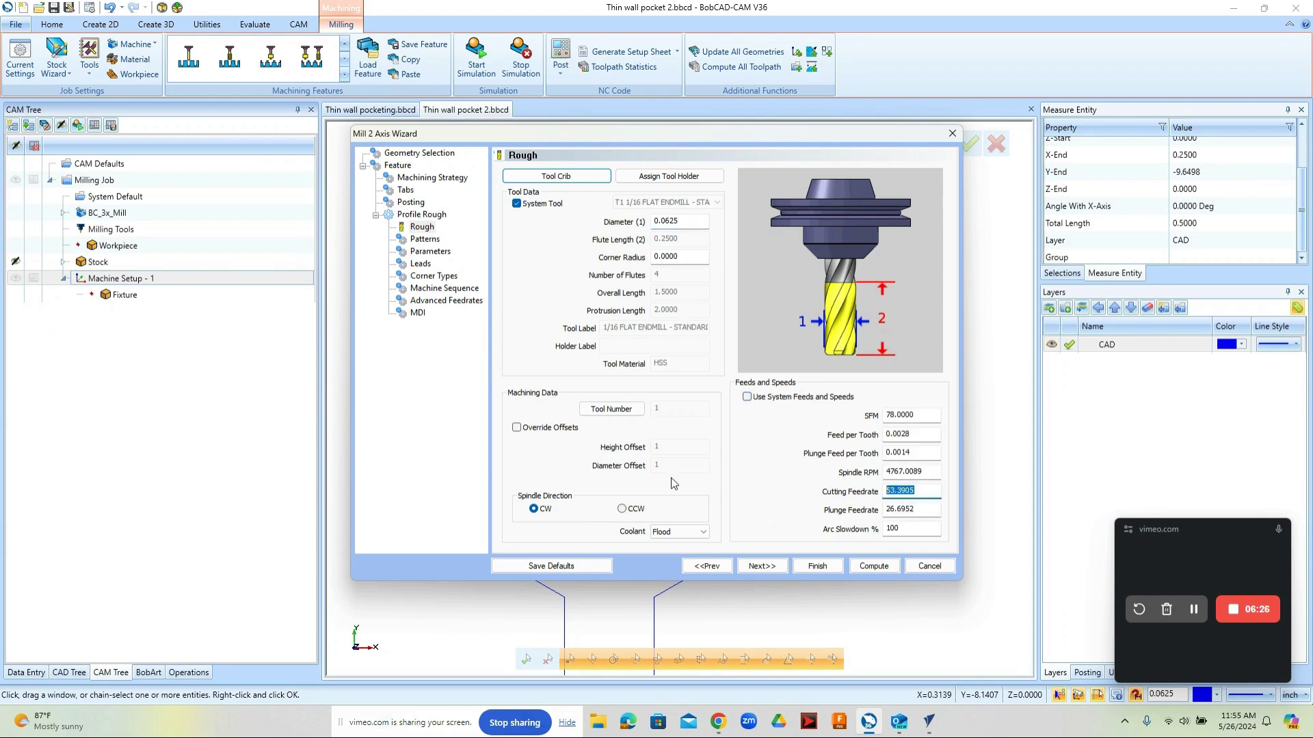
{"action": "type", "text": "20"}
{"action": "key", "text": "Tab"}
{"action": "type", "text": "15"}
{"action": "key", "text": "Tab"}
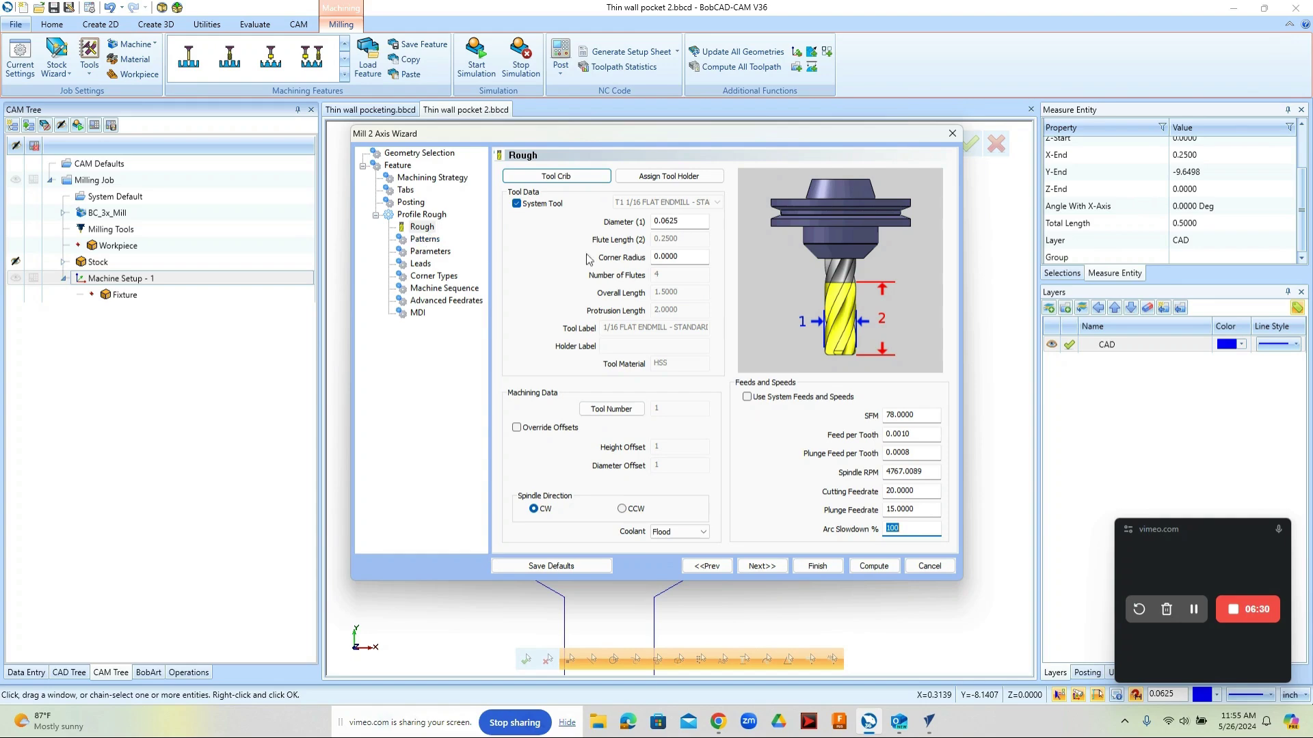
{"action": "left_click", "coordinate": [887, 569]}
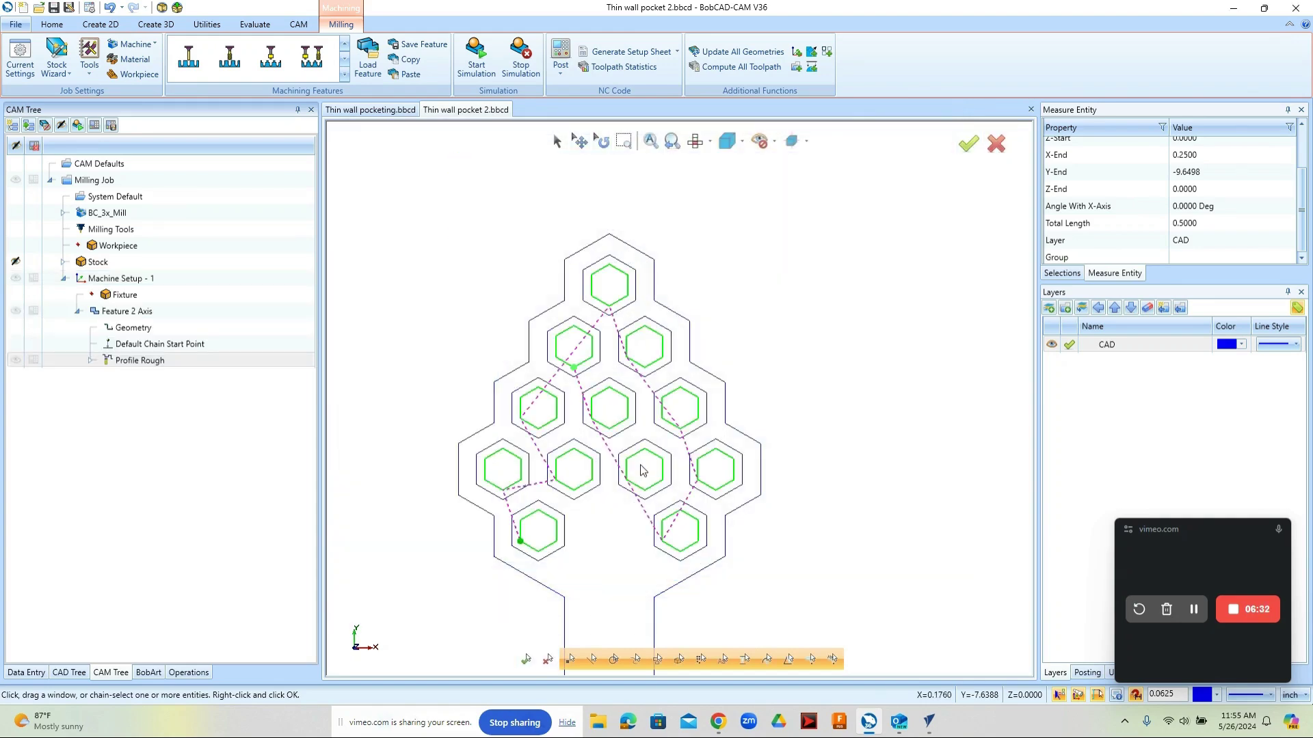
Backplot the Profile Rough toolpath several moves around the hexagons, then close it.
{"action": "right_click", "coordinate": [142, 362]}
{"action": "left_click", "coordinate": [177, 446]}
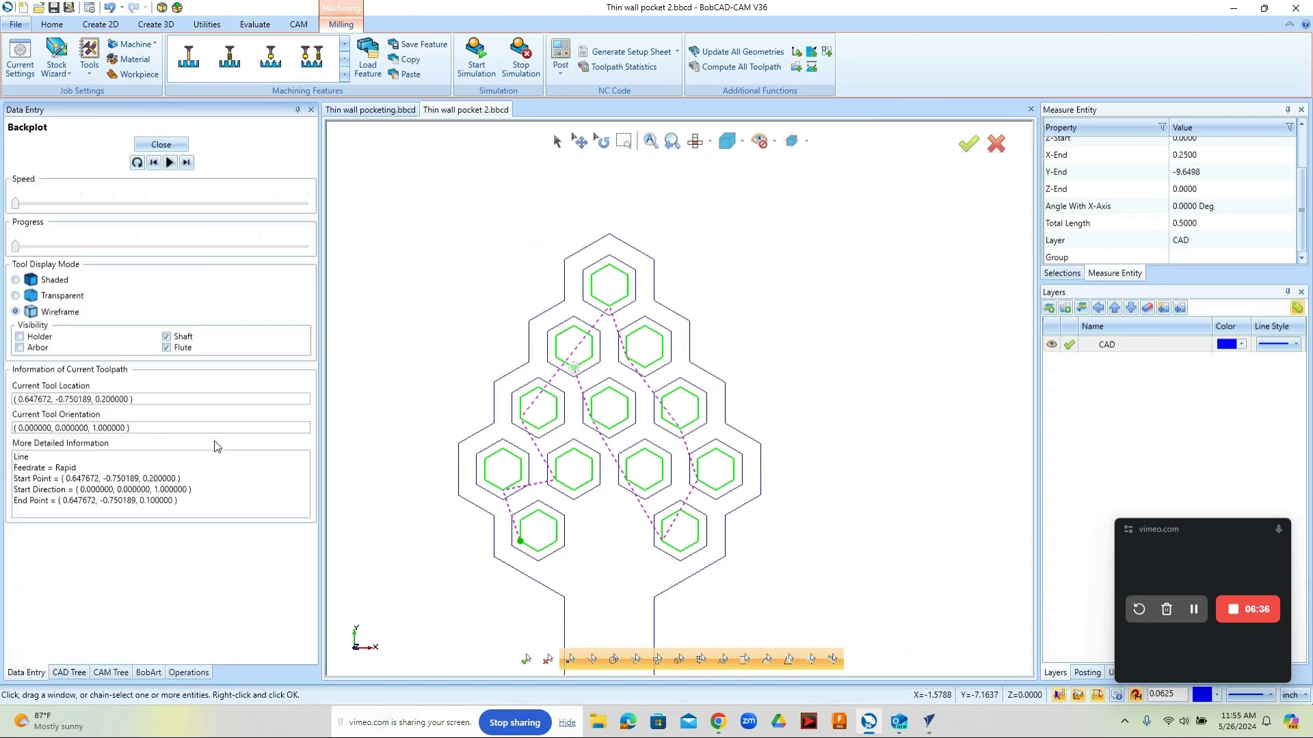
{"action": "left_click", "coordinate": [186, 163]}
{"action": "left_click", "coordinate": [187, 164]}
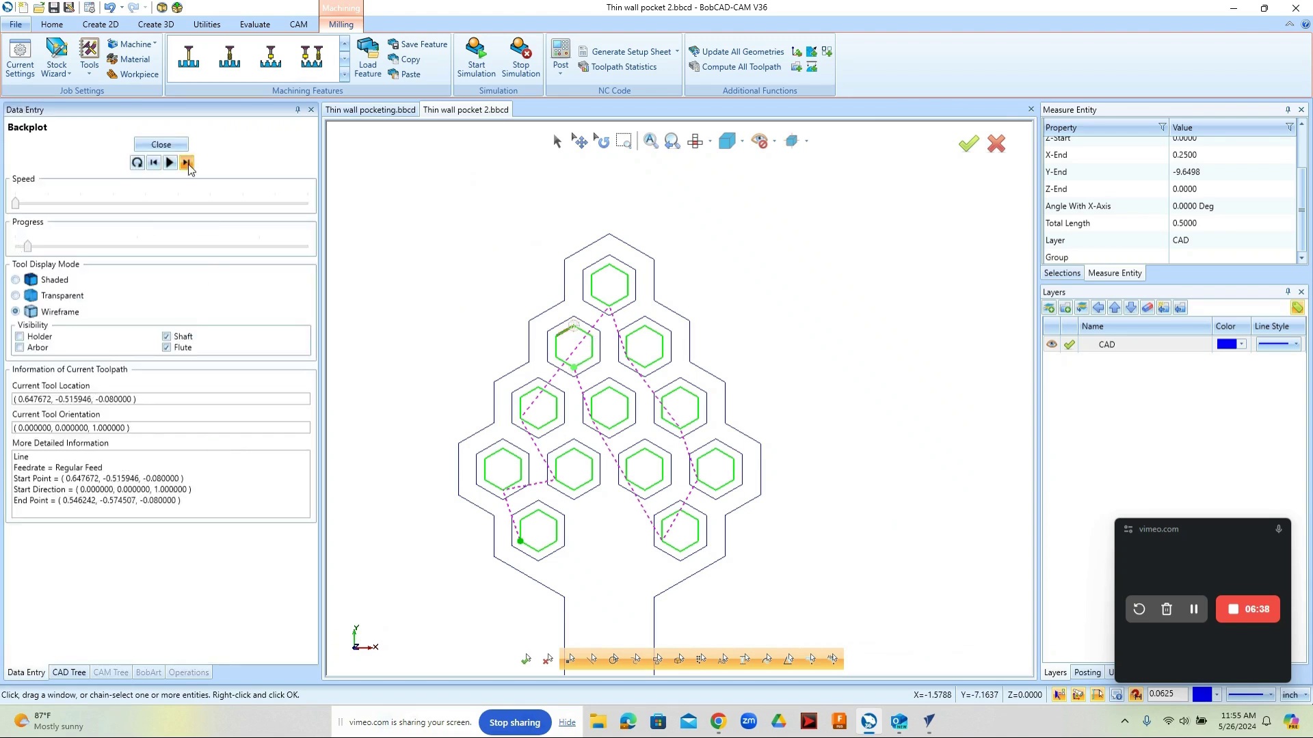
{"action": "left_click", "coordinate": [187, 164]}
{"action": "left_click", "coordinate": [187, 163]}
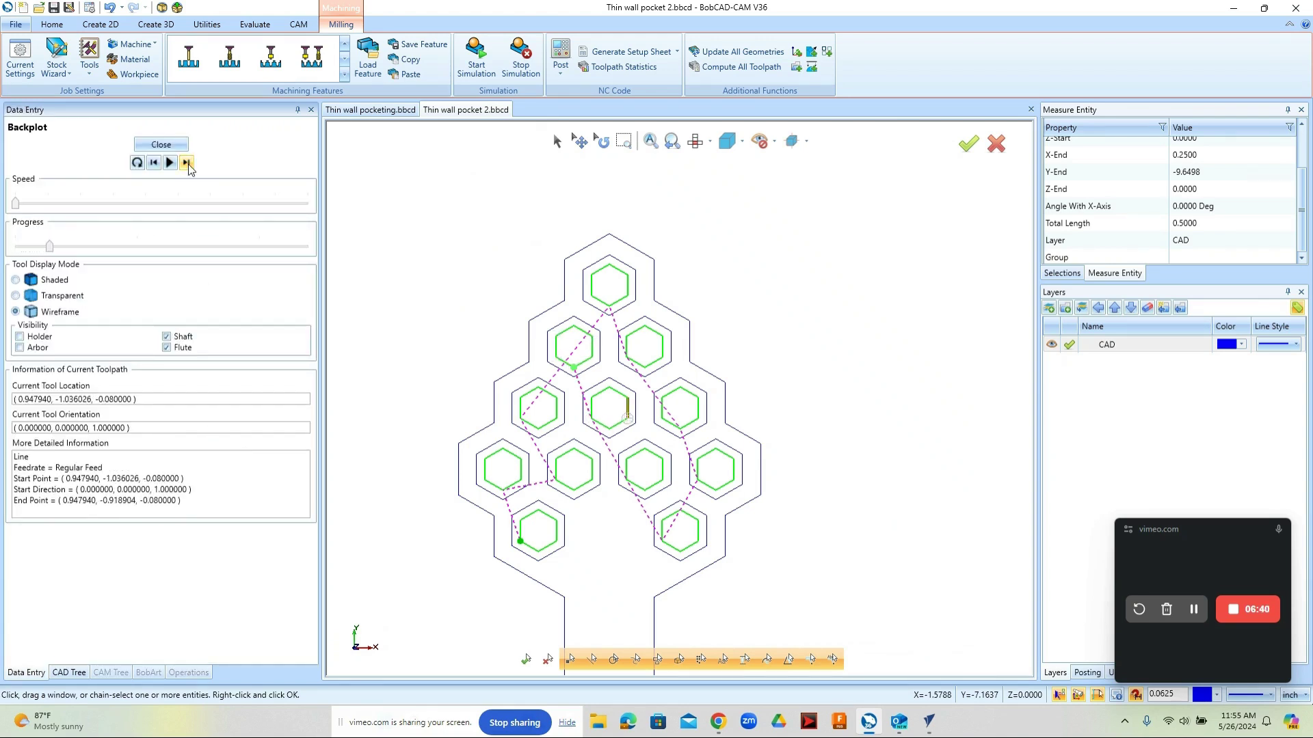
{"action": "left_click", "coordinate": [187, 163]}
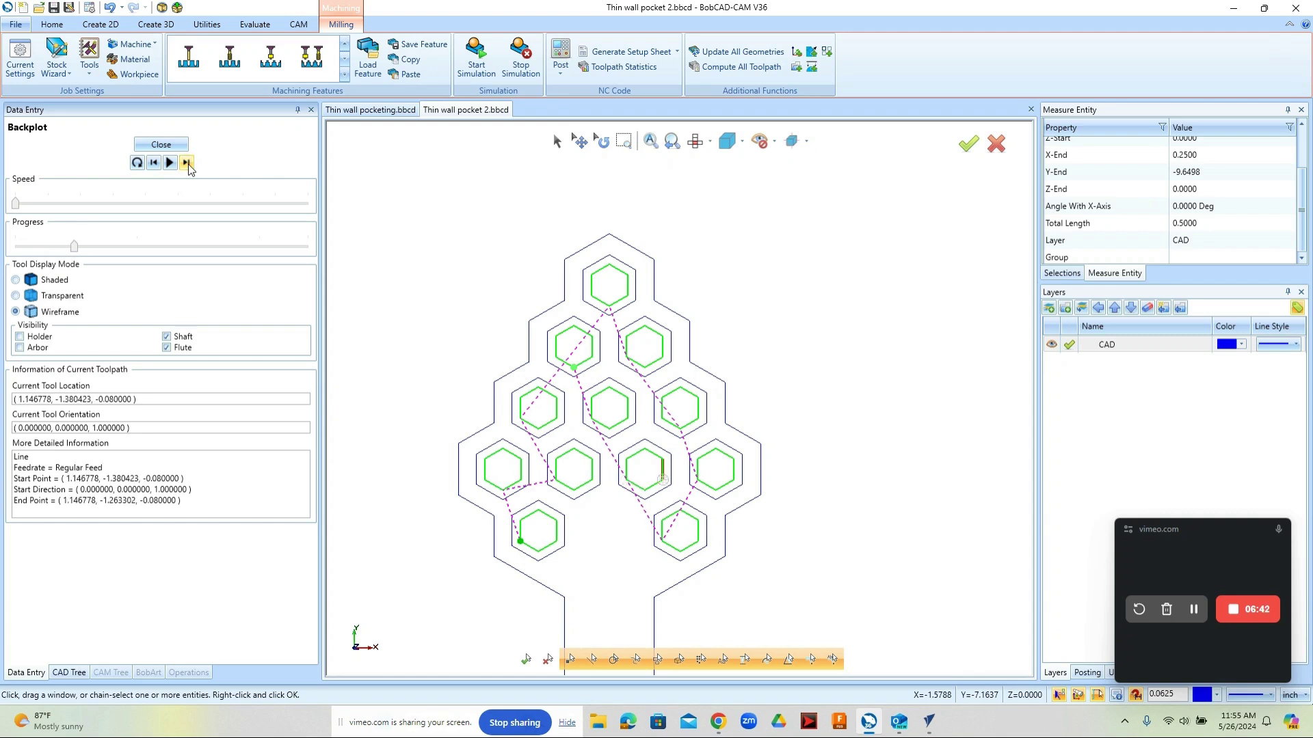
{"action": "left_click", "coordinate": [187, 163]}
{"action": "left_click", "coordinate": [187, 163]}
{"action": "left_click", "coordinate": [166, 143]}
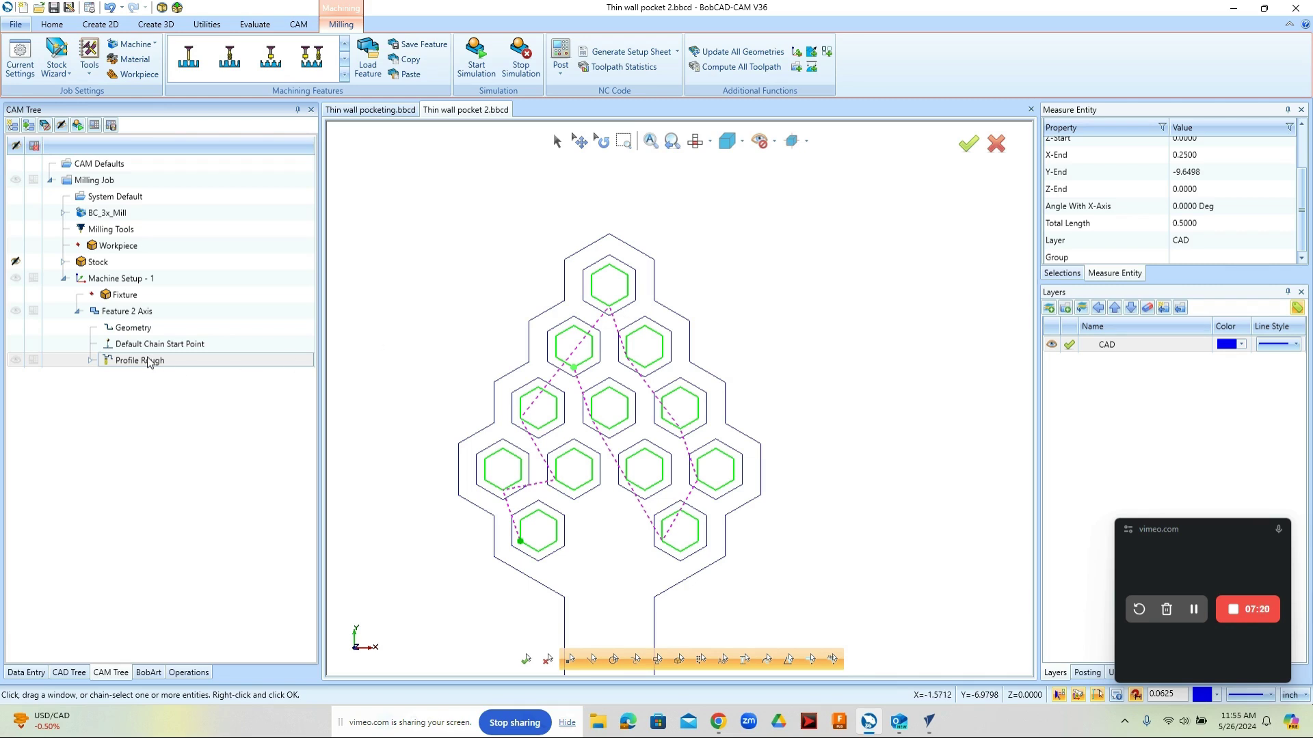
{"action": "left_click", "coordinate": [168, 344]}
{"action": "right_click", "coordinate": [168, 344]}
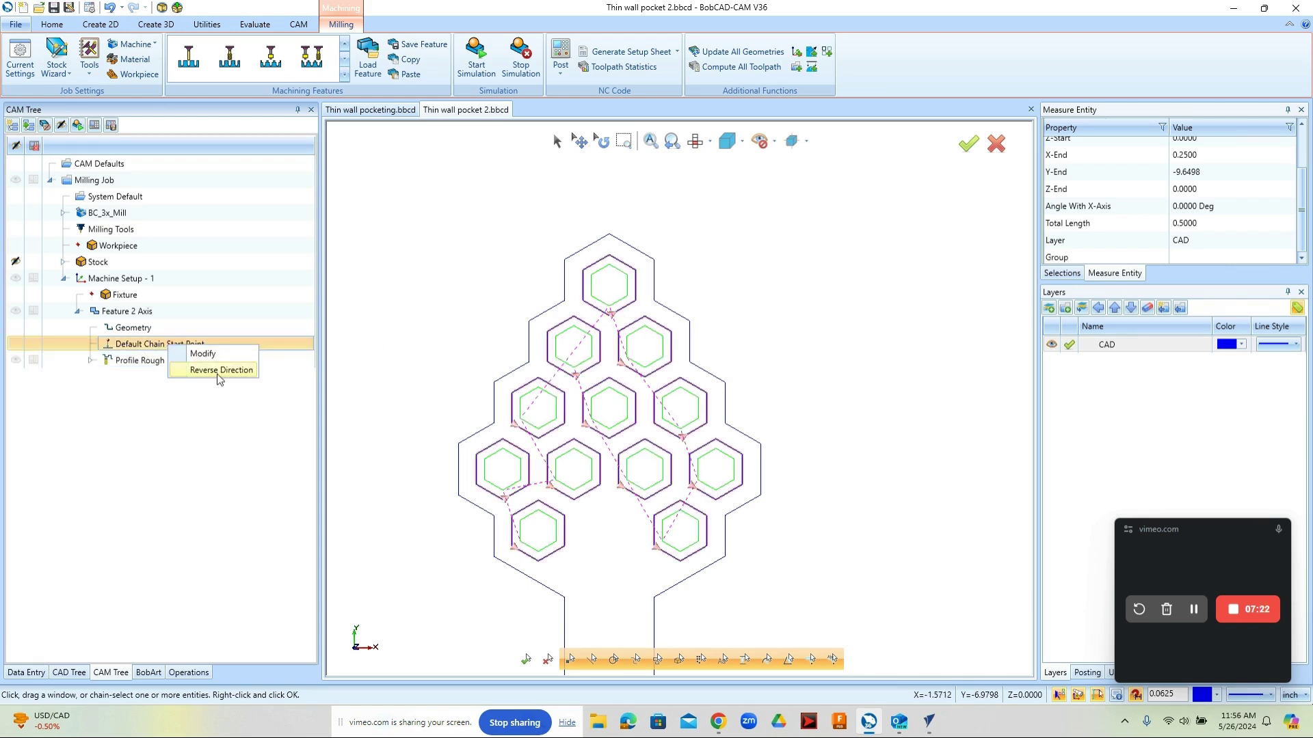
{"action": "left_click", "coordinate": [212, 372]}
{"action": "right_click", "coordinate": [148, 367]}
{"action": "left_click", "coordinate": [213, 391]}
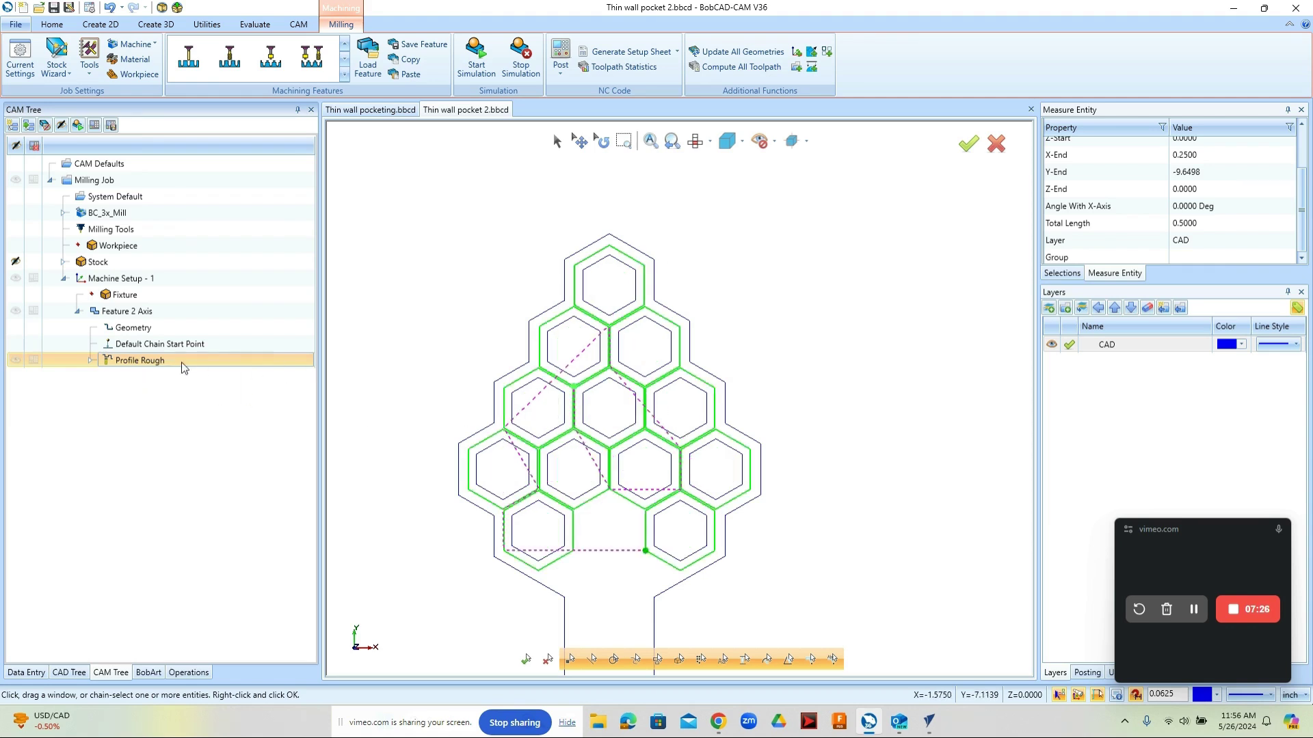
{"action": "left_click", "coordinate": [190, 346]}
{"action": "right_click", "coordinate": [190, 346]}
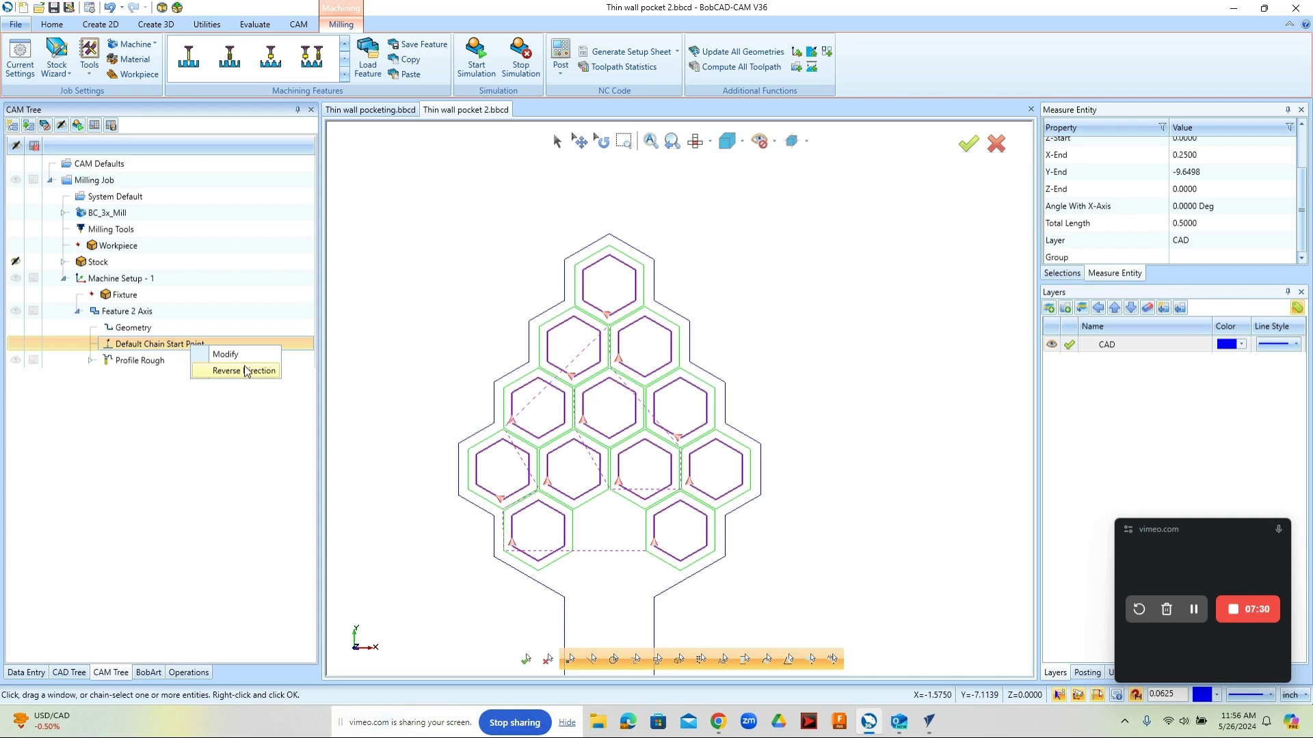
{"action": "left_click", "coordinate": [244, 371]}
{"action": "right_click", "coordinate": [195, 361]}
{"action": "left_click", "coordinate": [202, 391]}
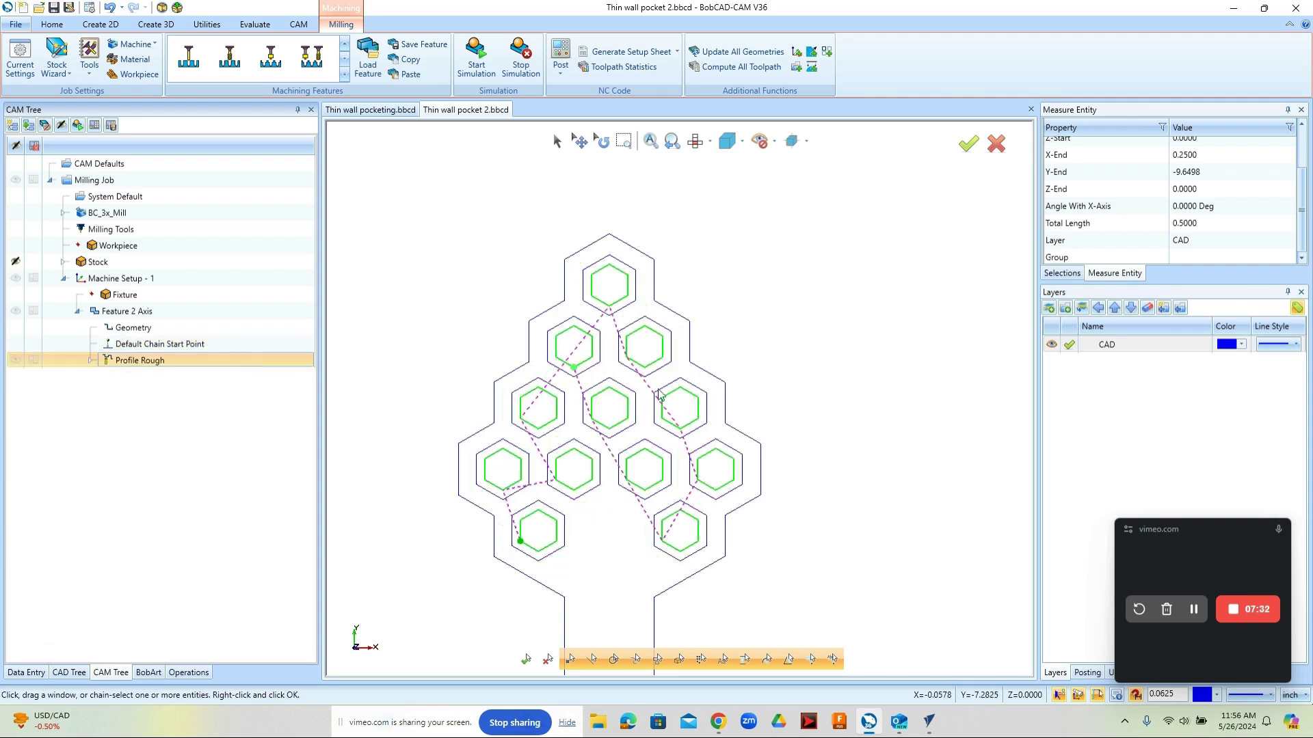
{"action": "right_click", "coordinate": [144, 362]}
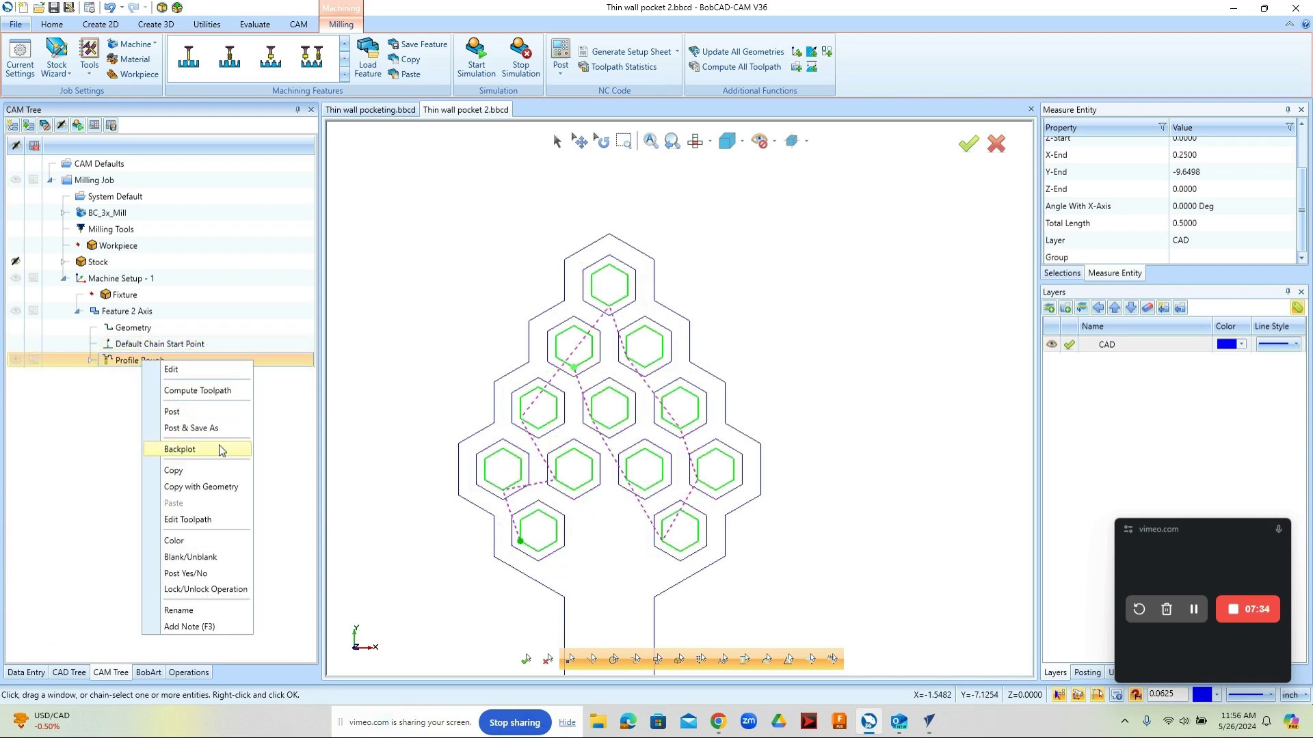
{"action": "left_click", "coordinate": [179, 449]}
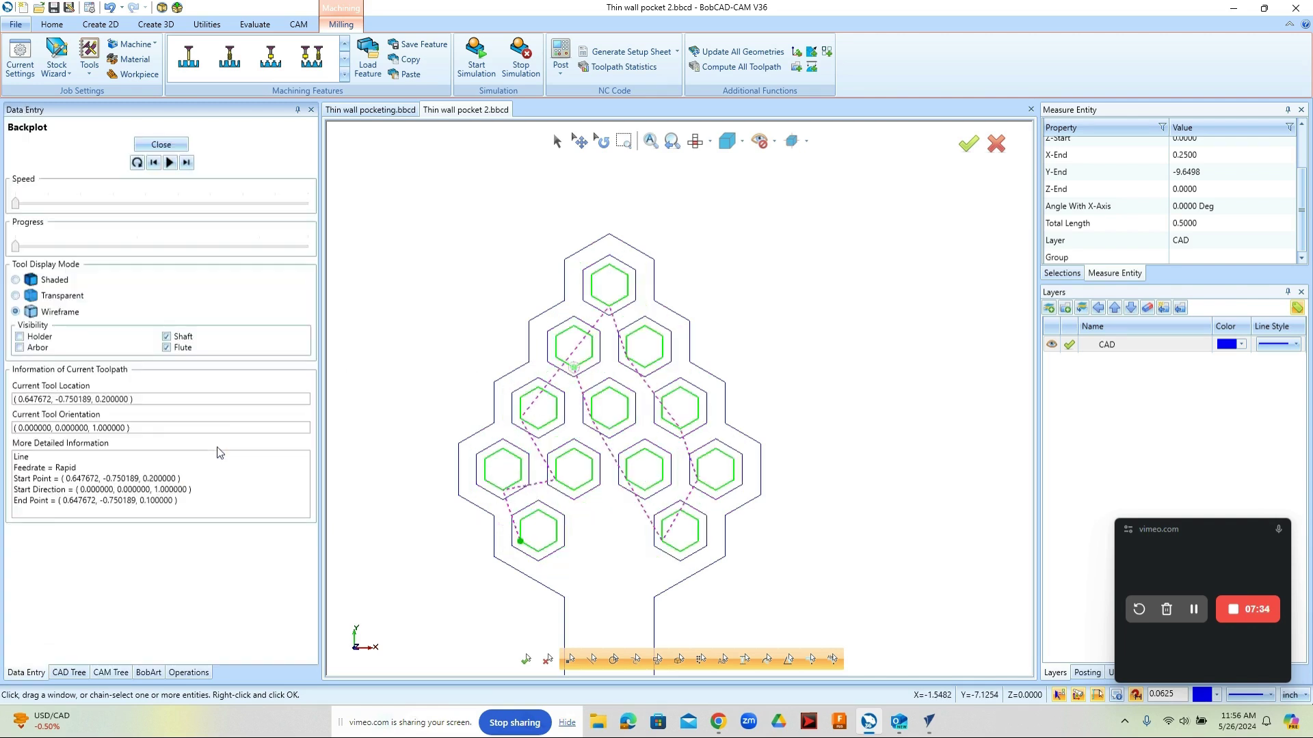
{"action": "left_click", "coordinate": [187, 163]}
{"action": "left_click", "coordinate": [187, 162]}
{"action": "left_click", "coordinate": [187, 163]}
{"action": "left_click", "coordinate": [186, 162]}
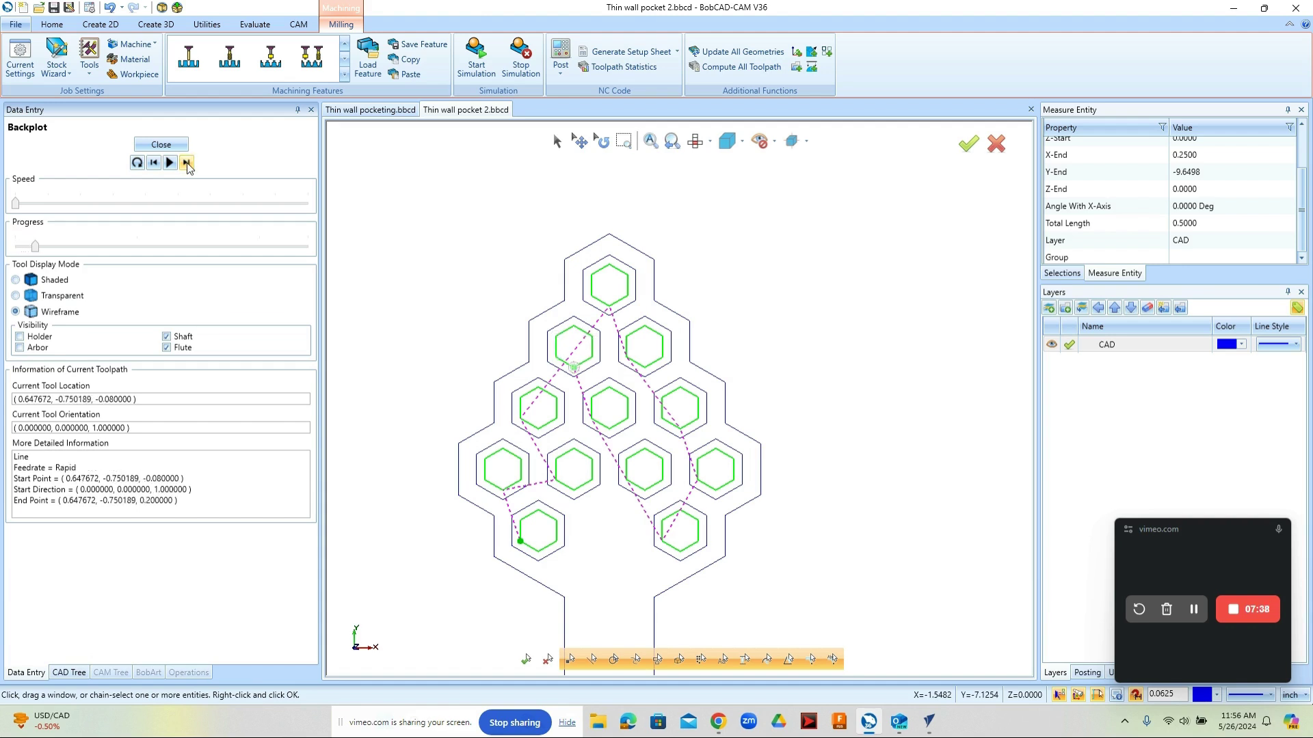
{"action": "left_click", "coordinate": [161, 144]}
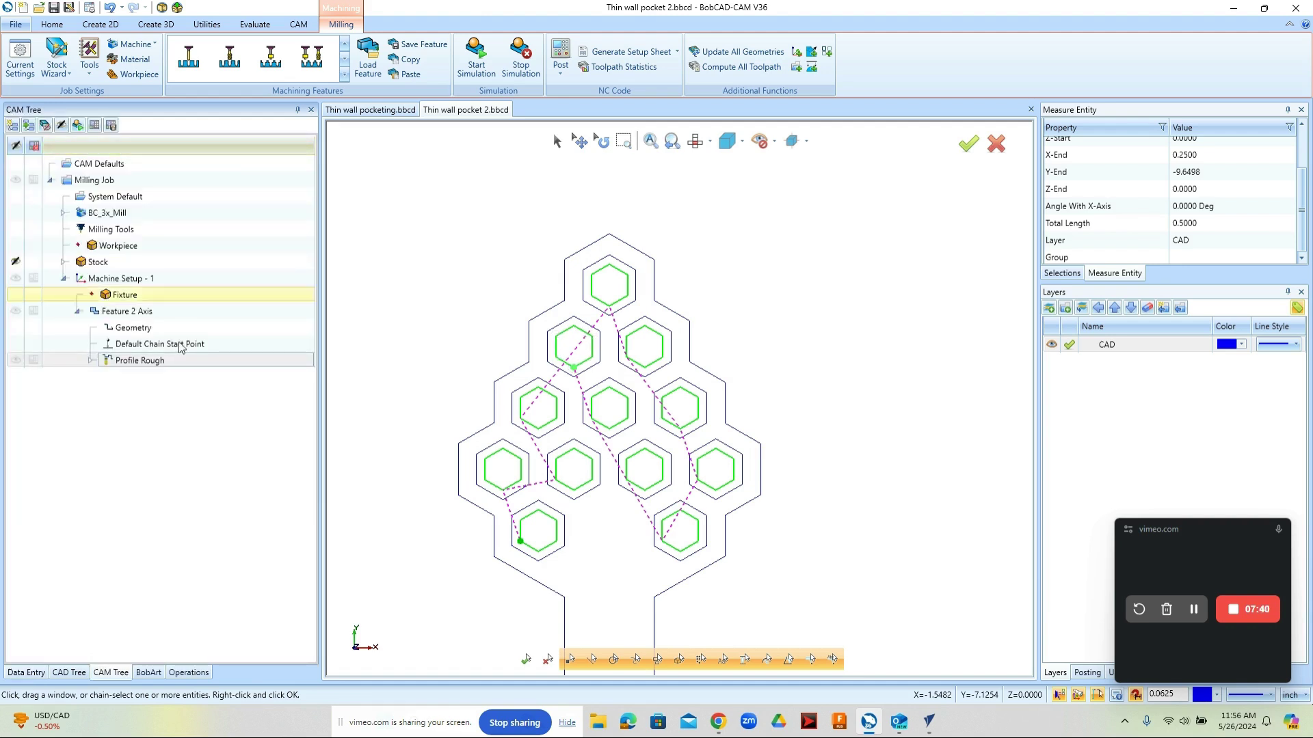
Set Profile Rough's system compensation to Right and compute.
{"action": "double_click", "coordinate": [150, 364]}
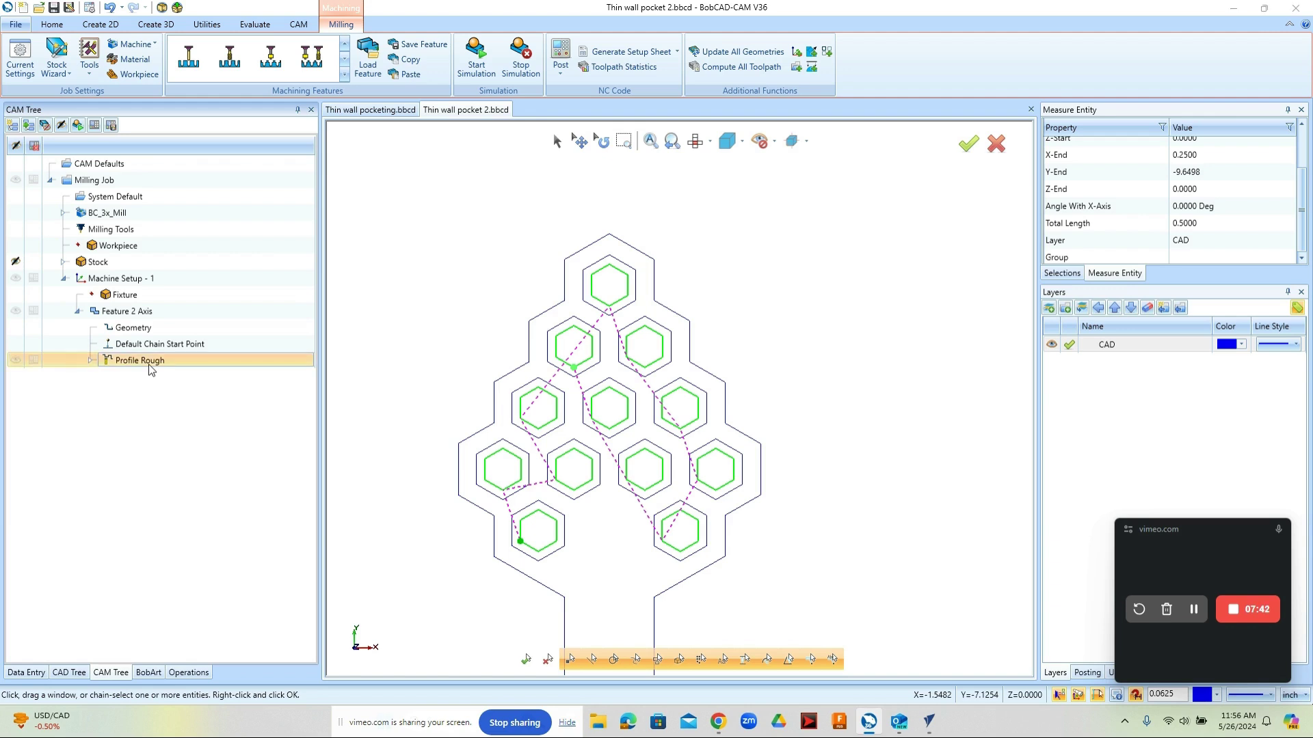
{"action": "left_click", "coordinate": [425, 227]}
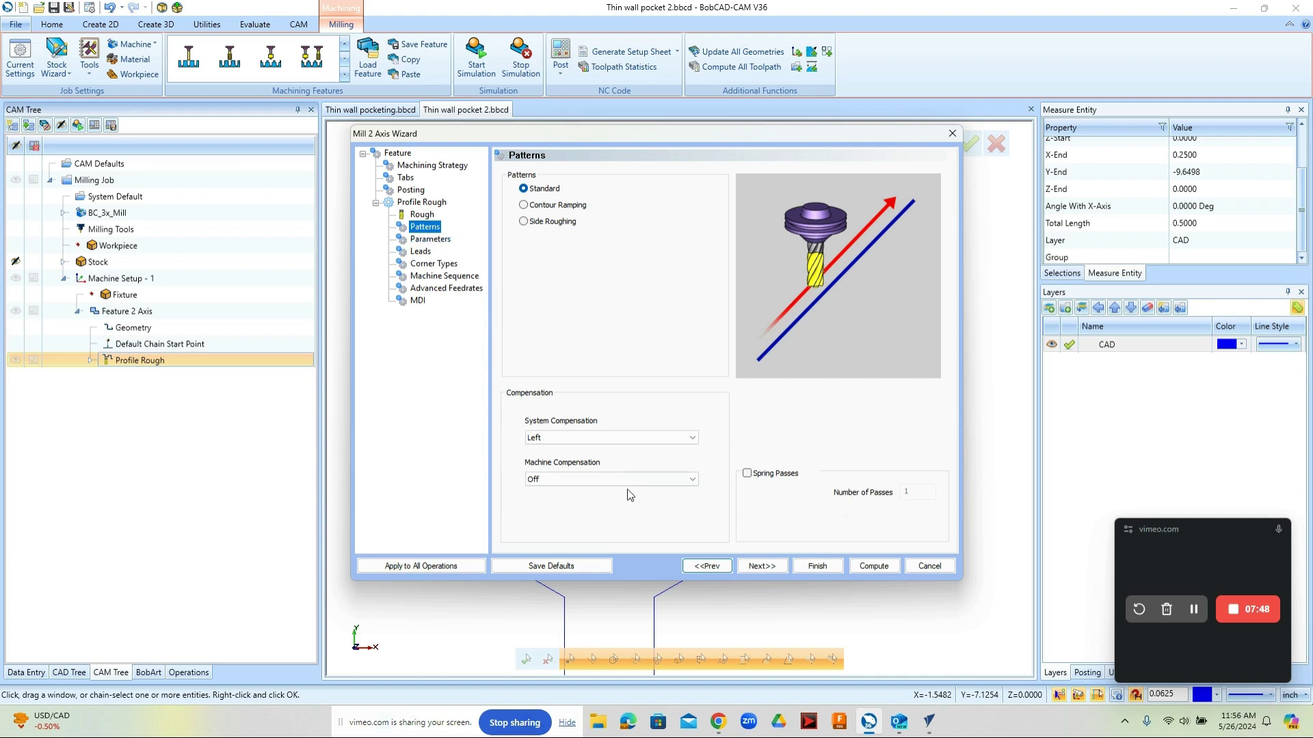
{"action": "left_click", "coordinate": [618, 436]}
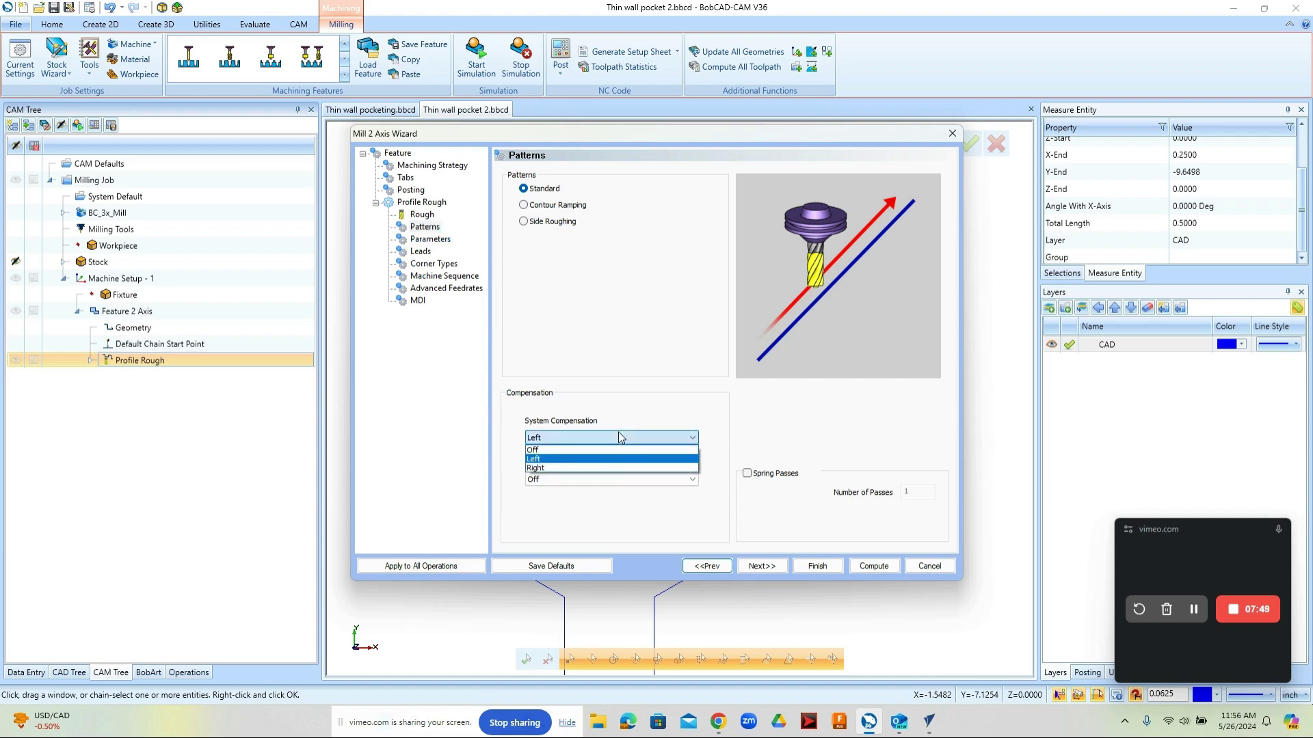
{"action": "left_click", "coordinate": [620, 469]}
{"action": "left_click", "coordinate": [856, 565]}
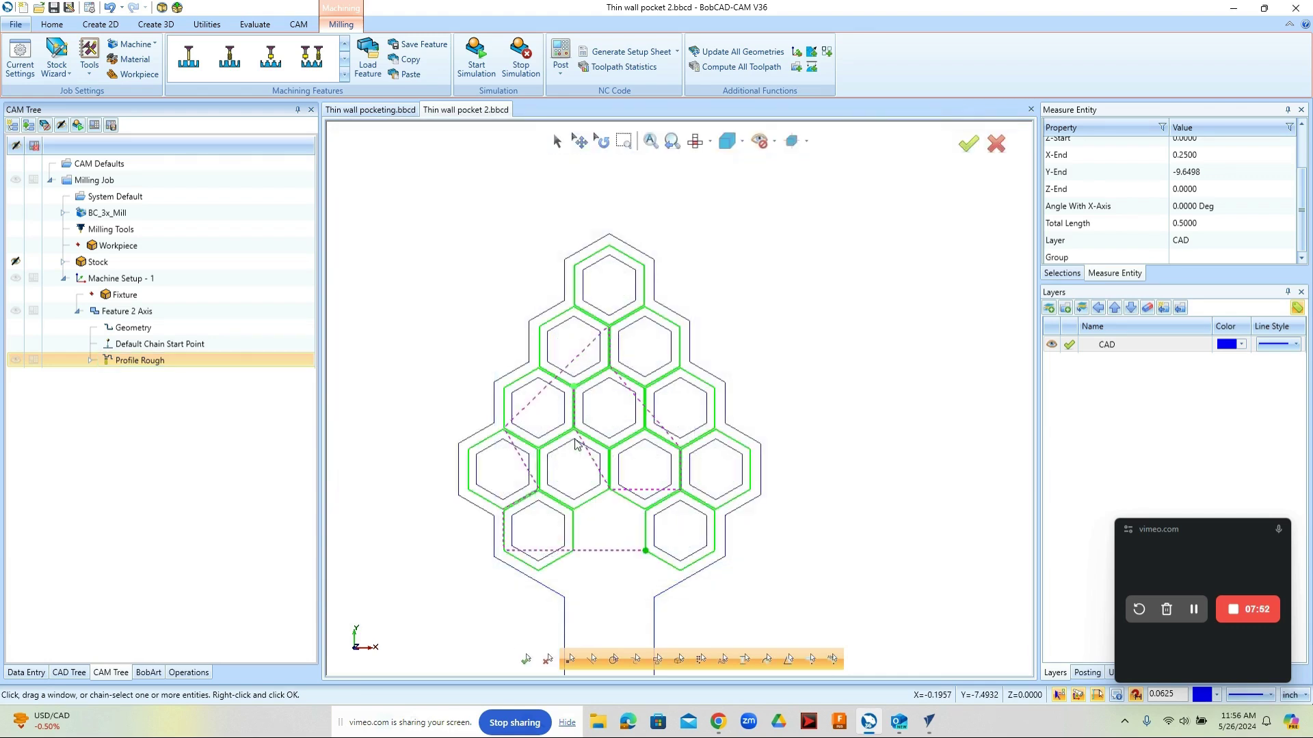
Reverse the chain direction and recompute the Profile Rough toolpath.
{"action": "right_click", "coordinate": [190, 346]}
{"action": "left_click", "coordinate": [254, 376]}
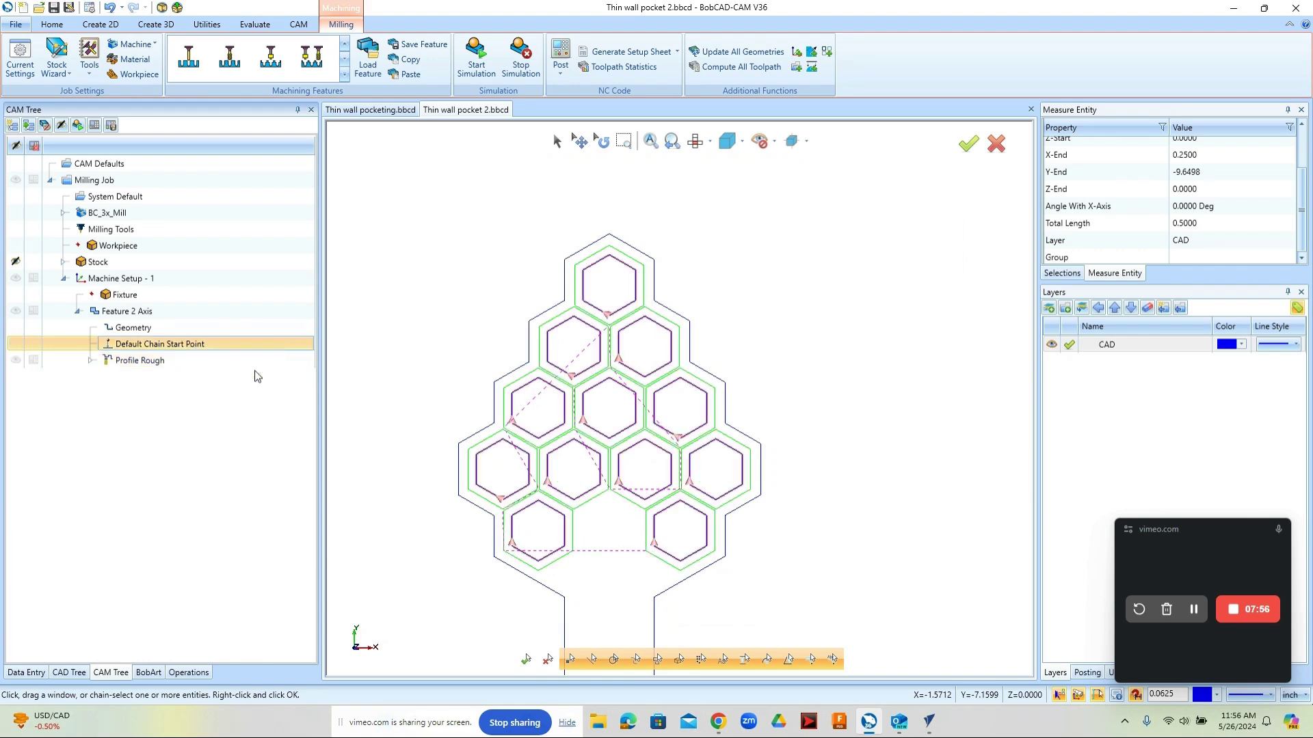
{"action": "left_click", "coordinate": [140, 360]}
{"action": "right_click", "coordinate": [140, 361]}
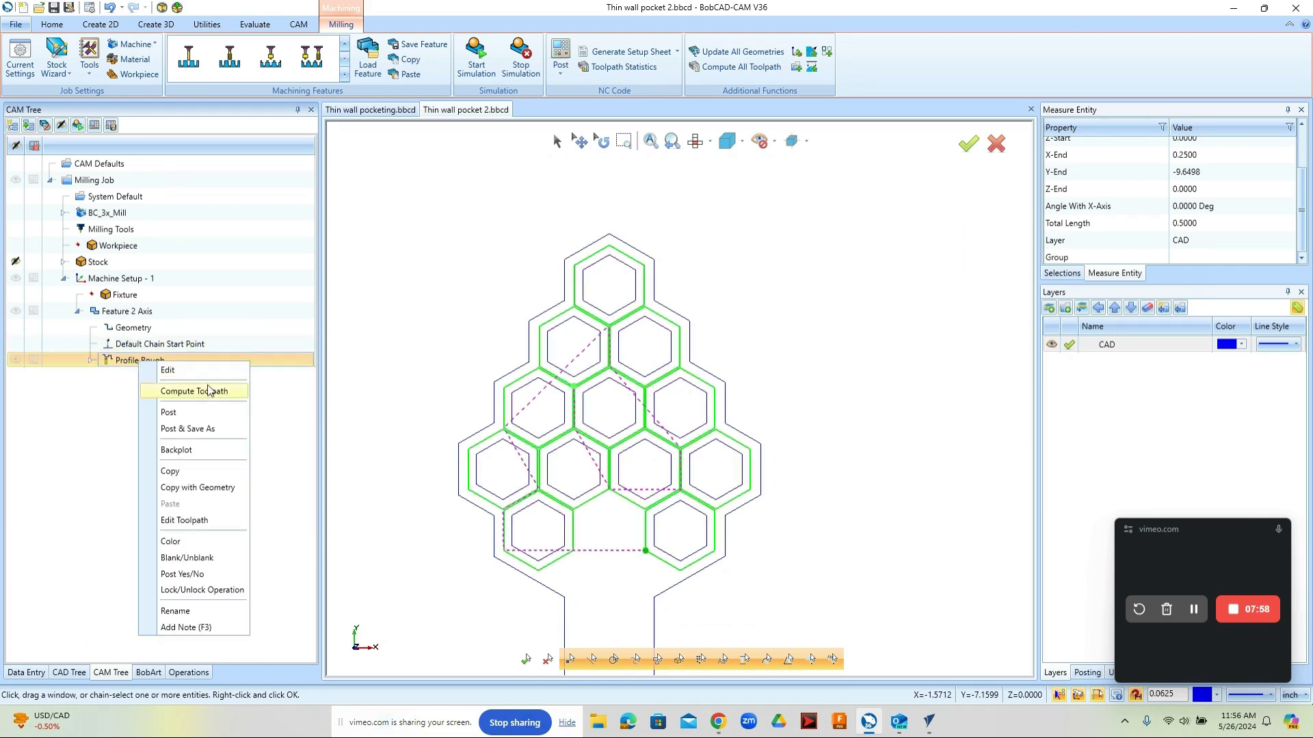
{"action": "left_click", "coordinate": [202, 392]}
Backplot the updated Profile Rough toolpath briefly, then close the preview.
{"action": "right_click", "coordinate": [145, 362]}
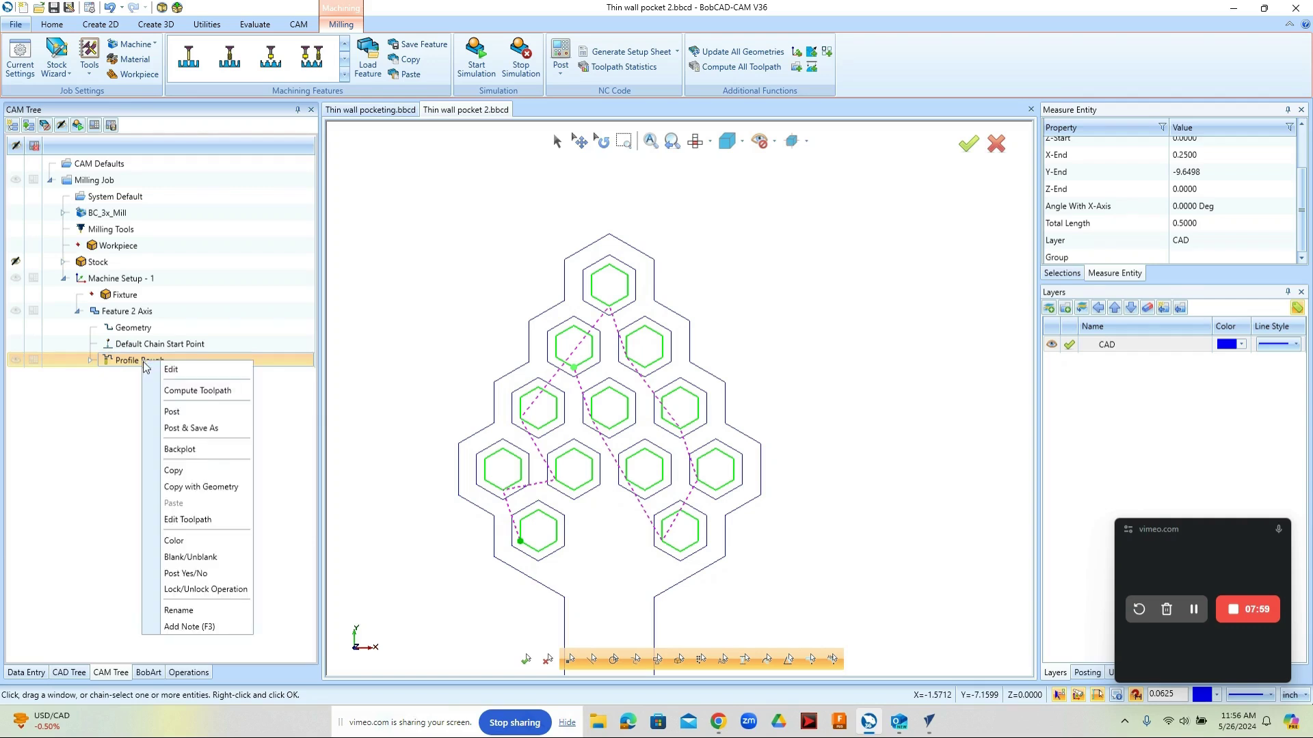
{"action": "left_click", "coordinate": [220, 452]}
{"action": "left_click", "coordinate": [186, 163]}
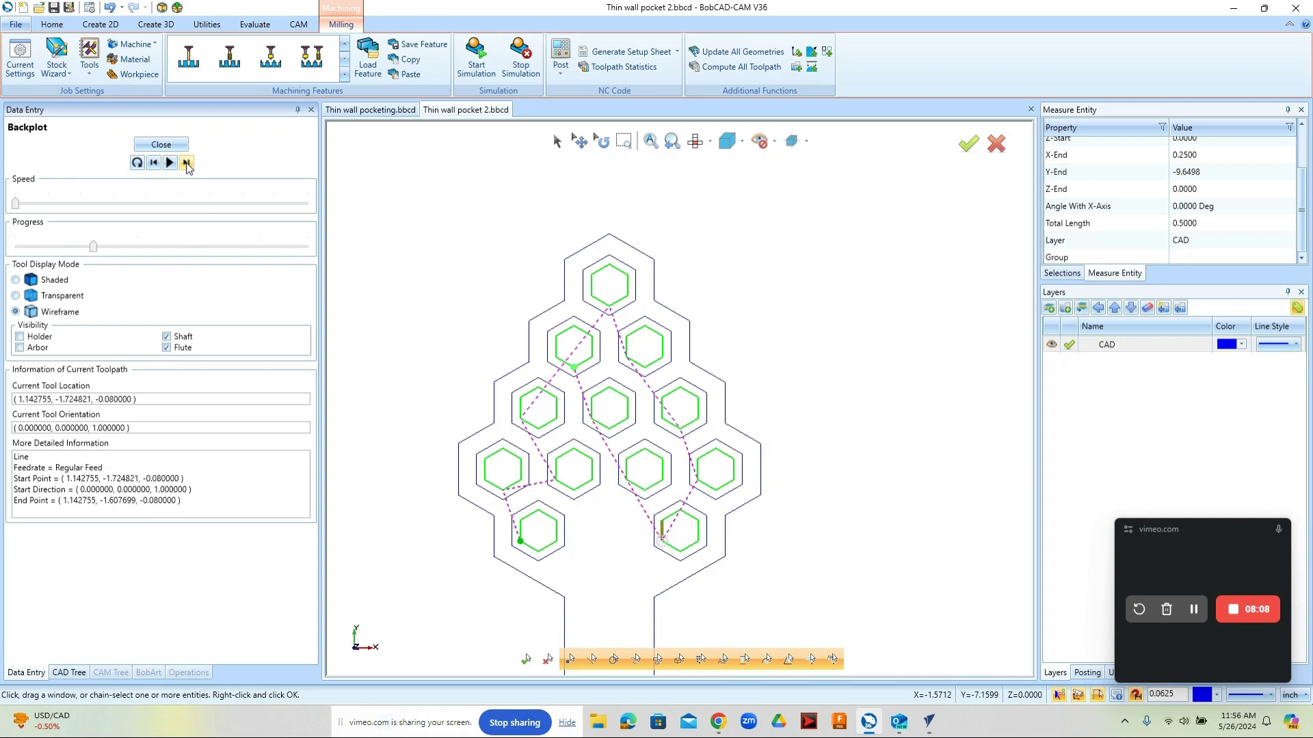
{"action": "left_click", "coordinate": [161, 145]}
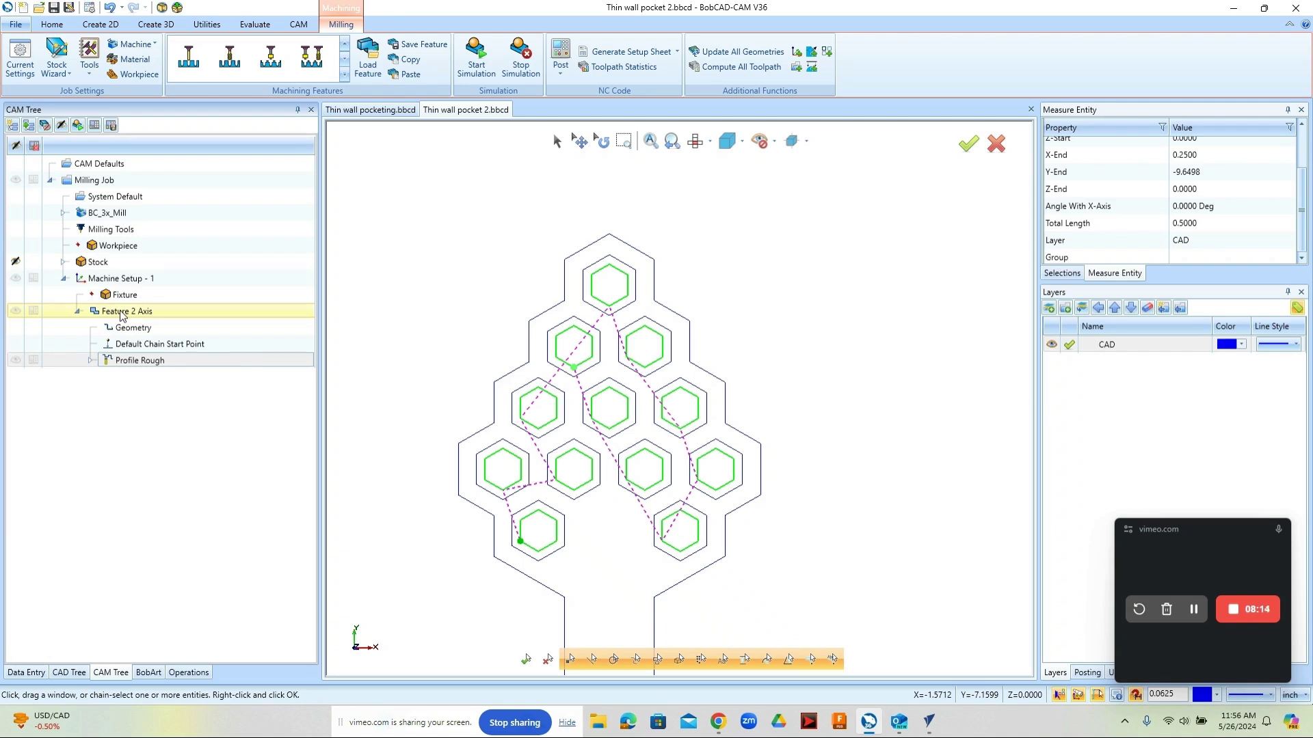
Add a Pocket operation to the feature's machining strategy.
{"action": "double_click", "coordinate": [137, 362]}
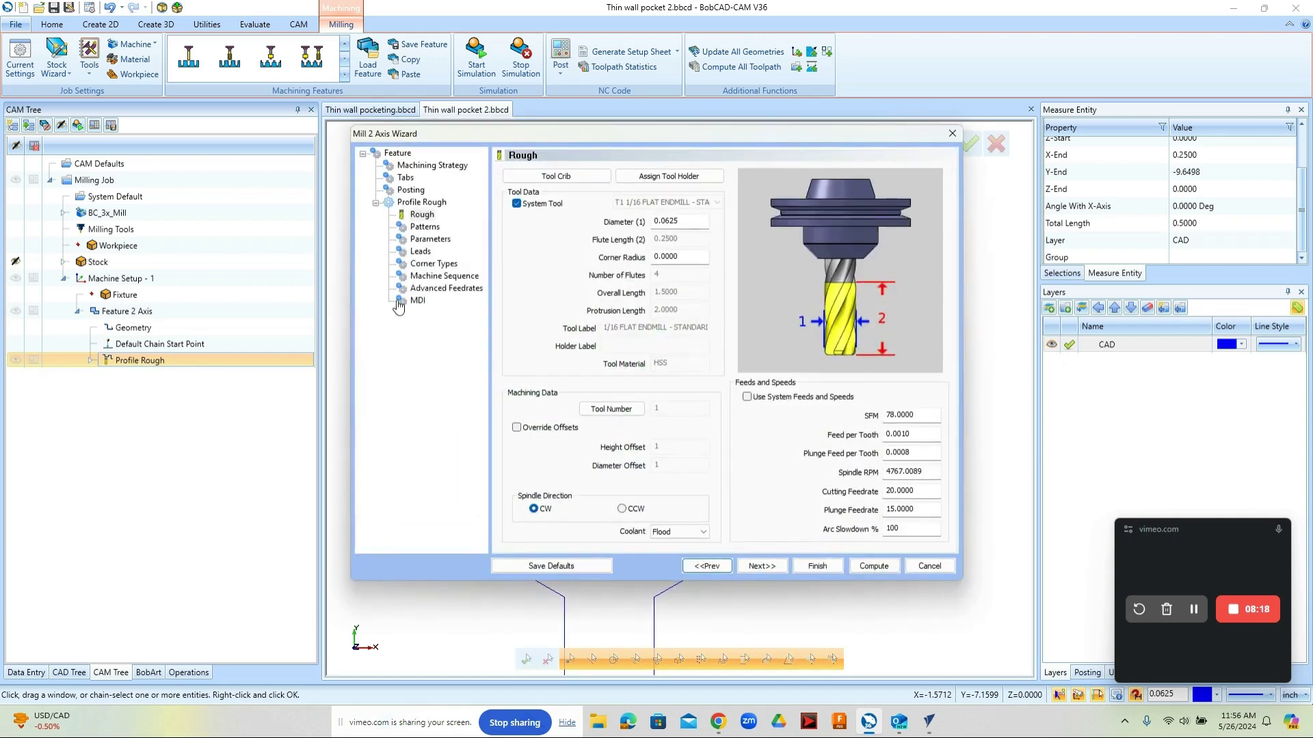
{"action": "left_click", "coordinate": [433, 165]}
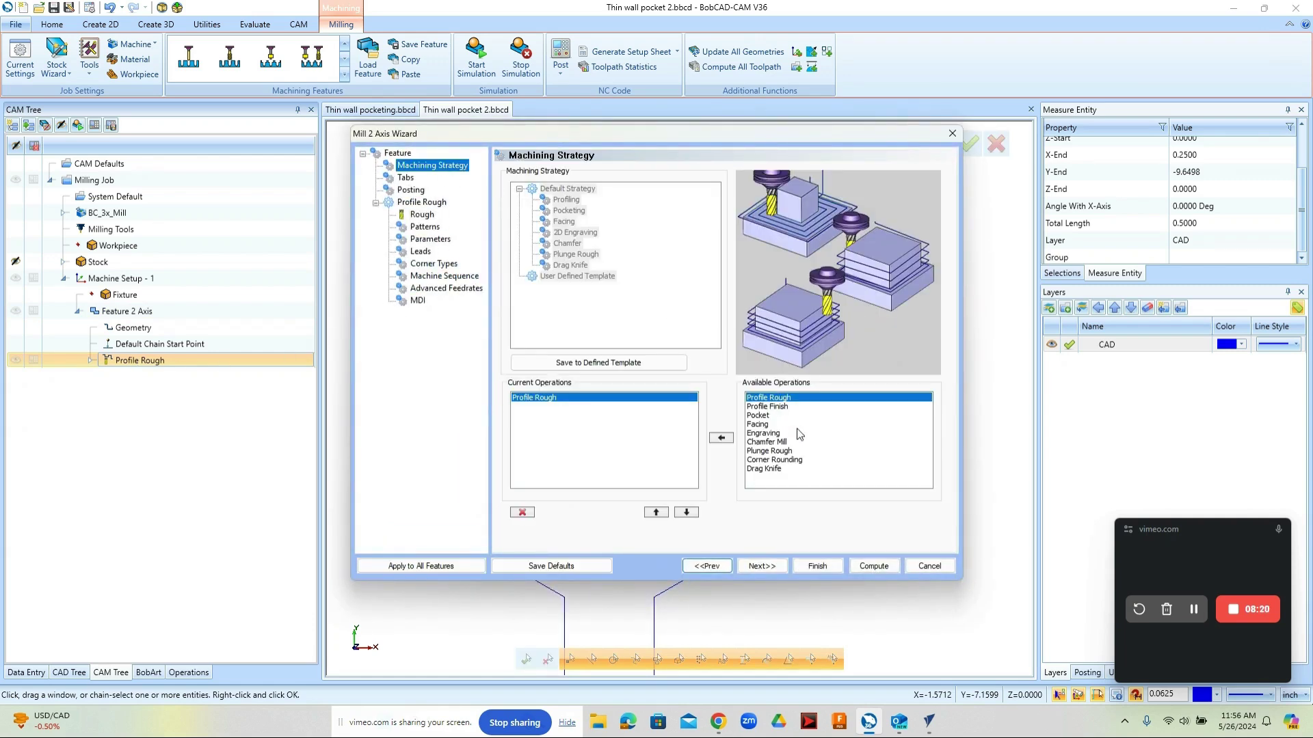
{"action": "left_click", "coordinate": [761, 416]}
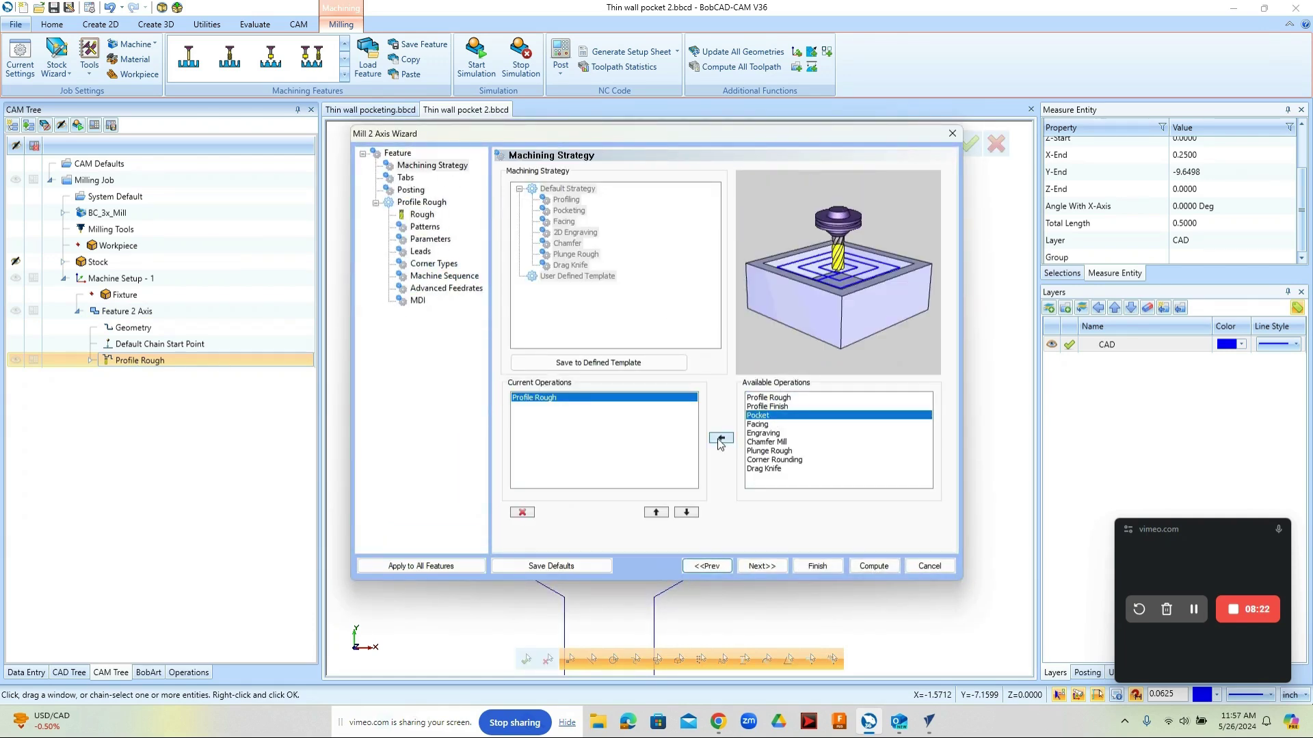
{"action": "left_click", "coordinate": [721, 439]}
{"action": "left_click", "coordinate": [762, 566]}
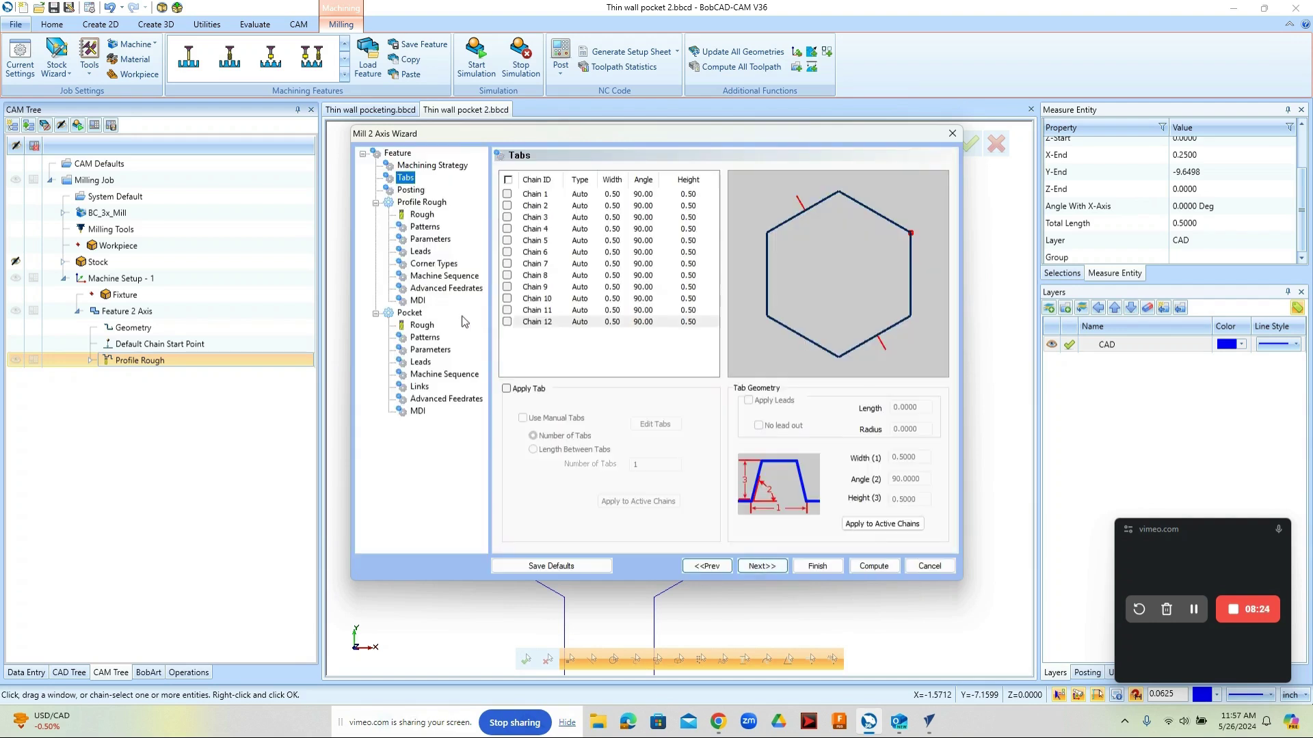
Set the Pocket tool's feedrates to 20 cutting and 15 plunge, without system feeds.
{"action": "left_click", "coordinate": [422, 325]}
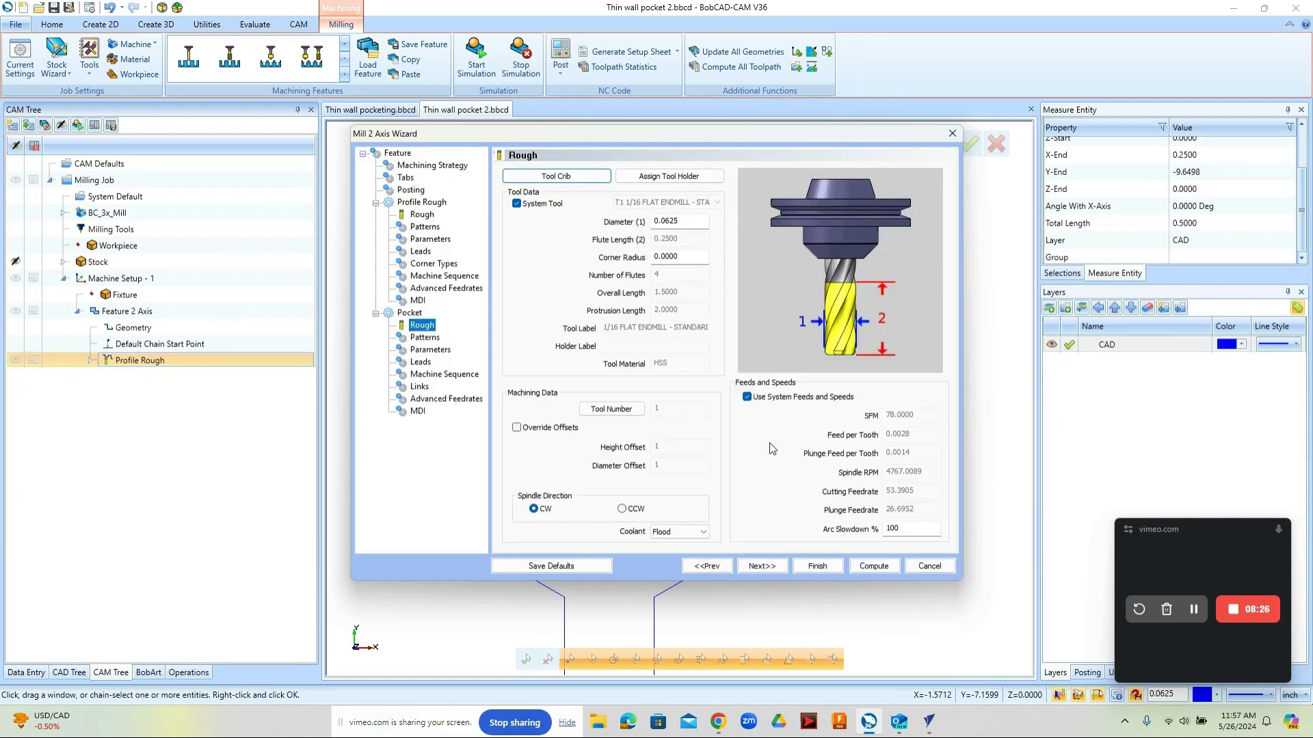
{"action": "left_click", "coordinate": [747, 396]}
{"action": "double_click", "coordinate": [931, 492]}
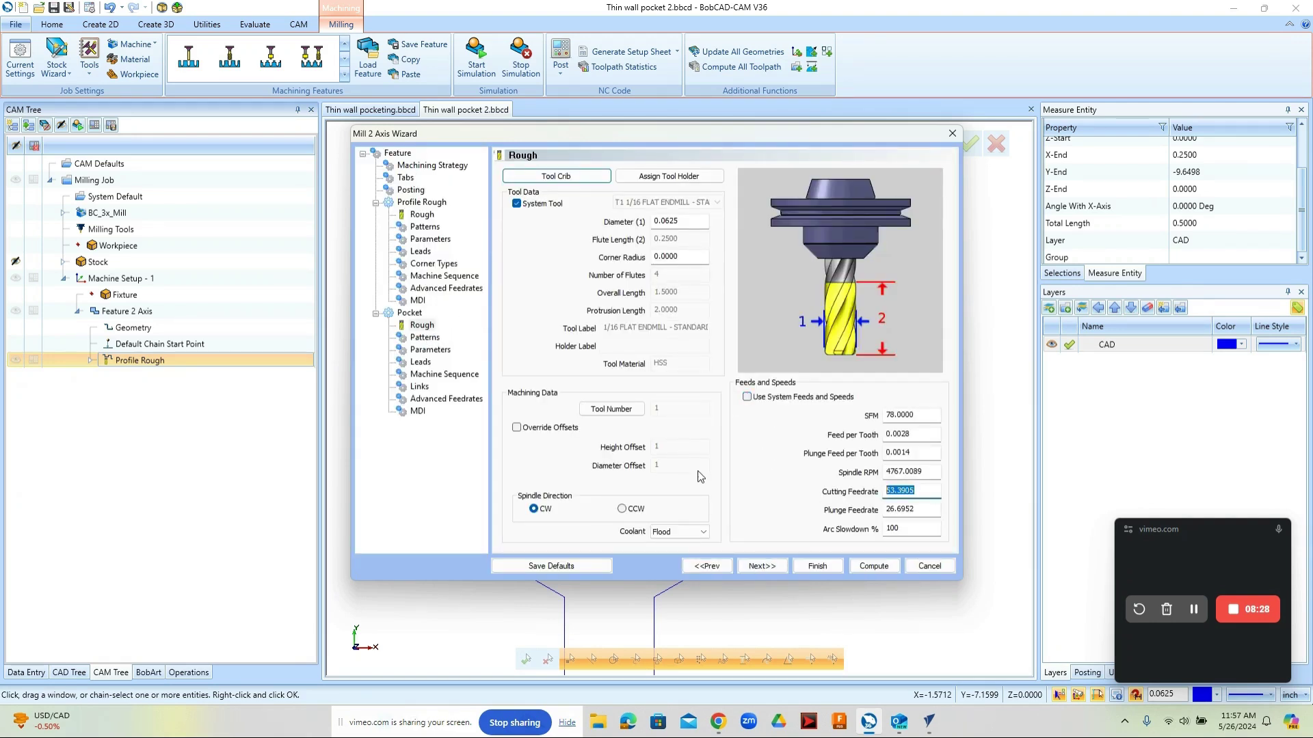
{"action": "type", "text": "20"}
{"action": "key", "text": "Tab"}
{"action": "type", "text": "15"}
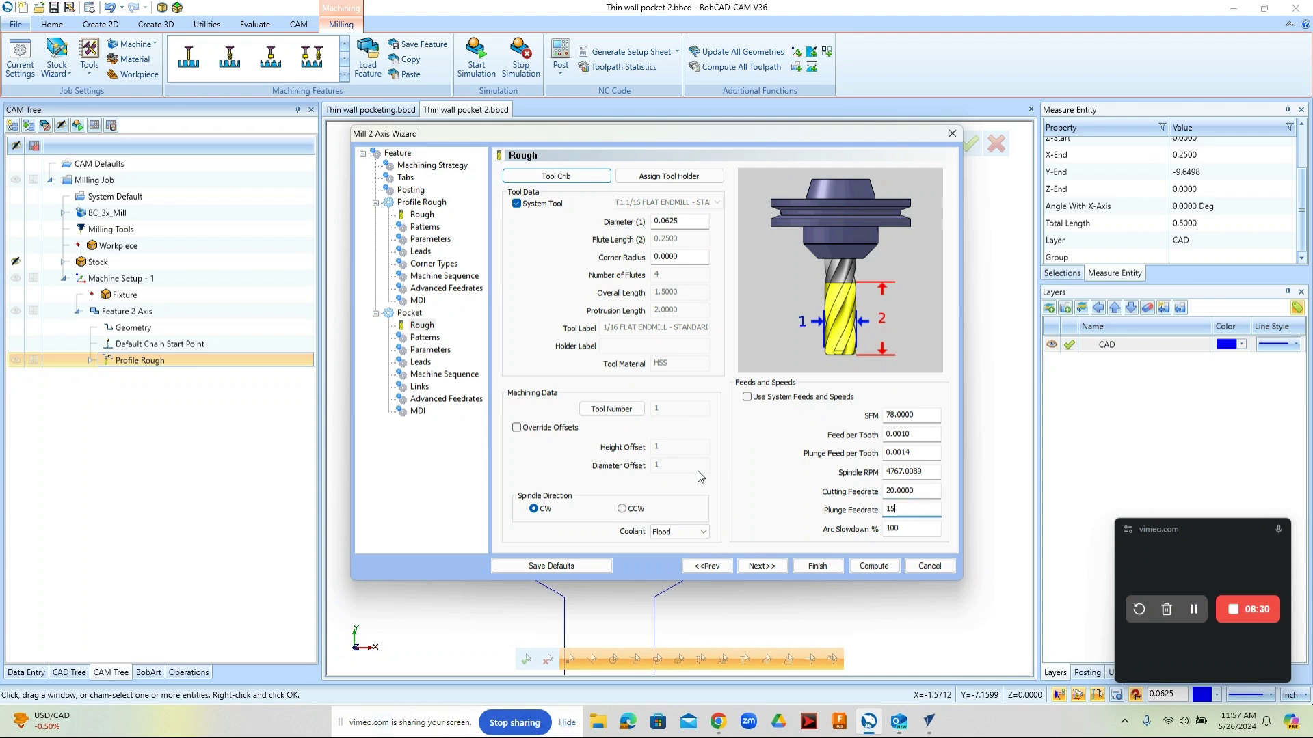
{"action": "key", "text": "Tab"}
Set the pocket cutting pattern to Offset Pocket In.
{"action": "left_click", "coordinate": [425, 338]}
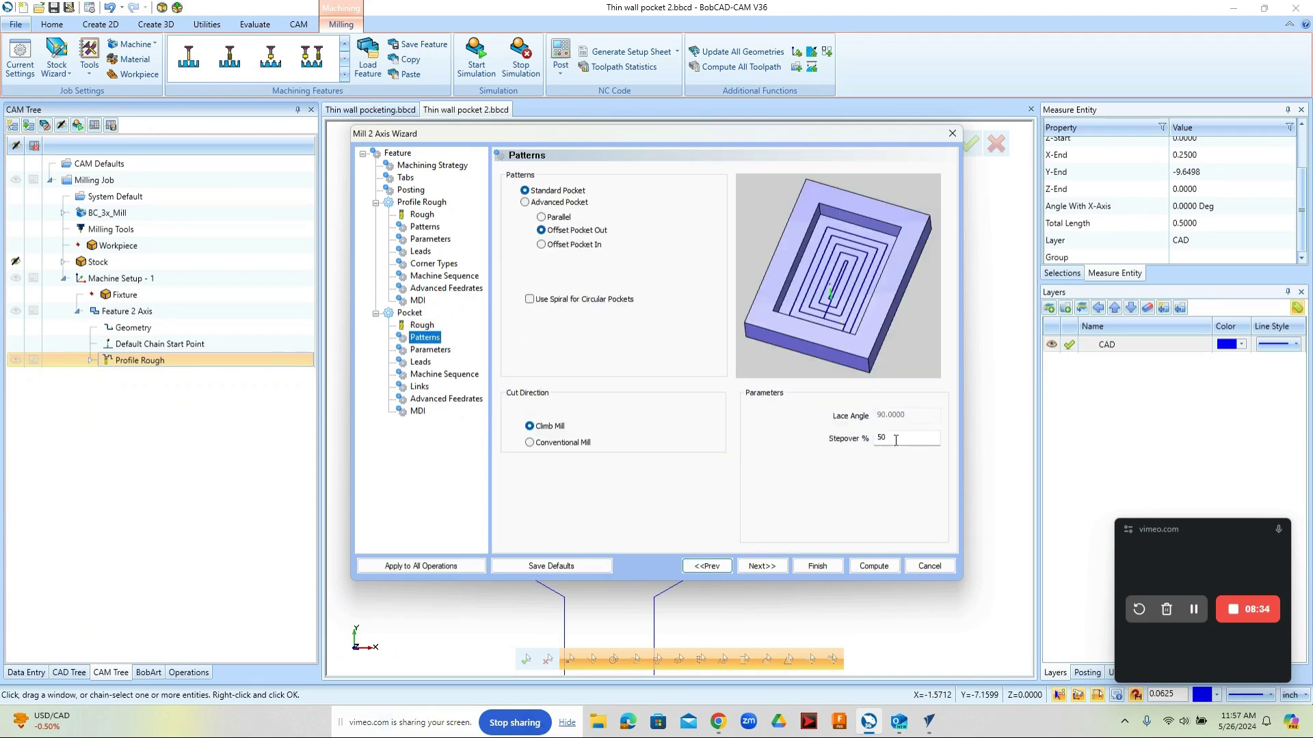
{"action": "left_click", "coordinate": [895, 440]}
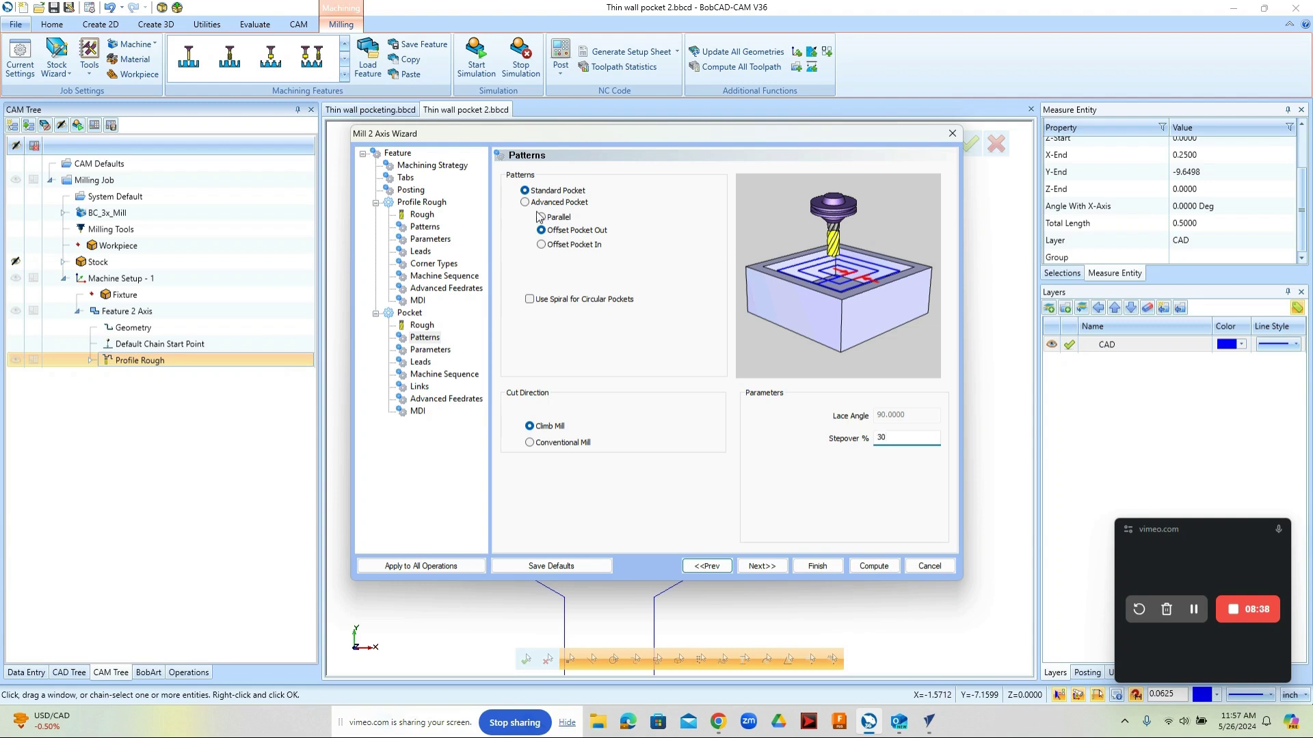
{"action": "left_click", "coordinate": [542, 245]}
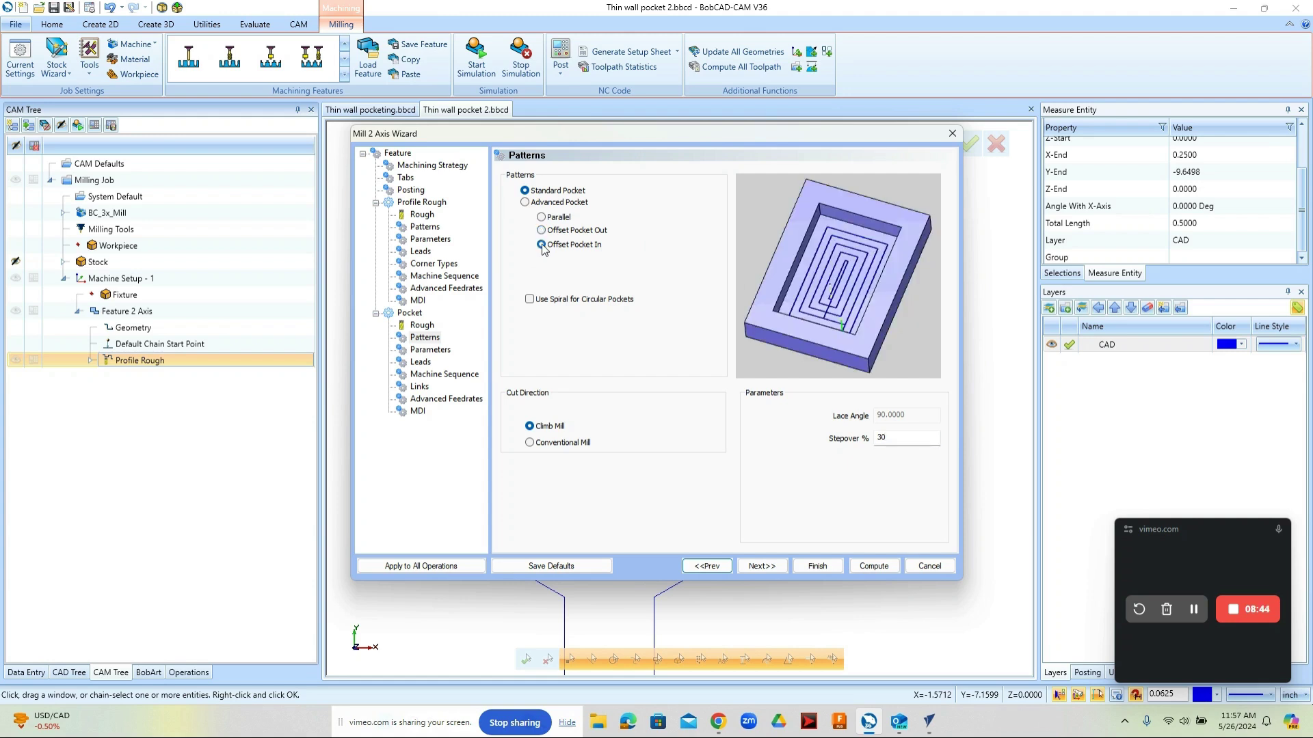
Enter .0625/2 (0.0313) as the pocket side allowance and compute the toolpath.
{"action": "left_click", "coordinate": [431, 349]}
{"action": "left_click", "coordinate": [703, 211]}
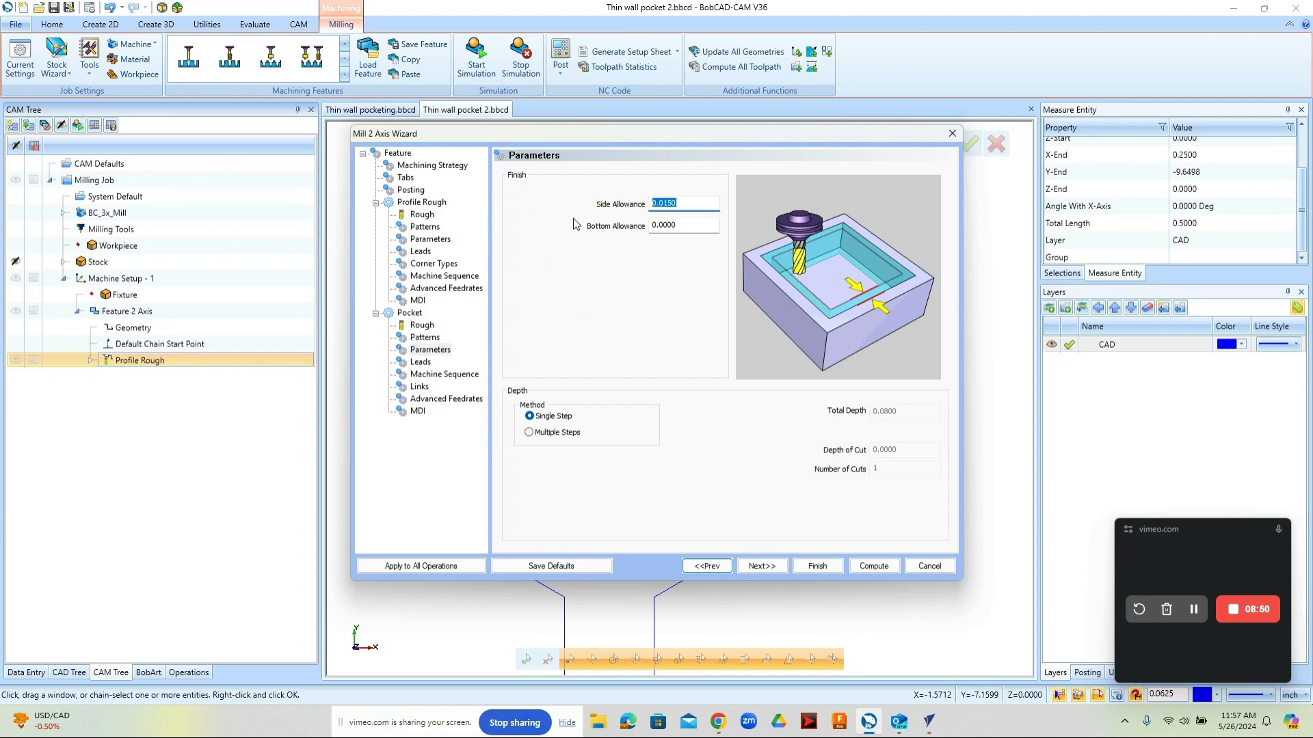
{"action": "type", "text": ".0"}
{"action": "key", "text": "Tab"}
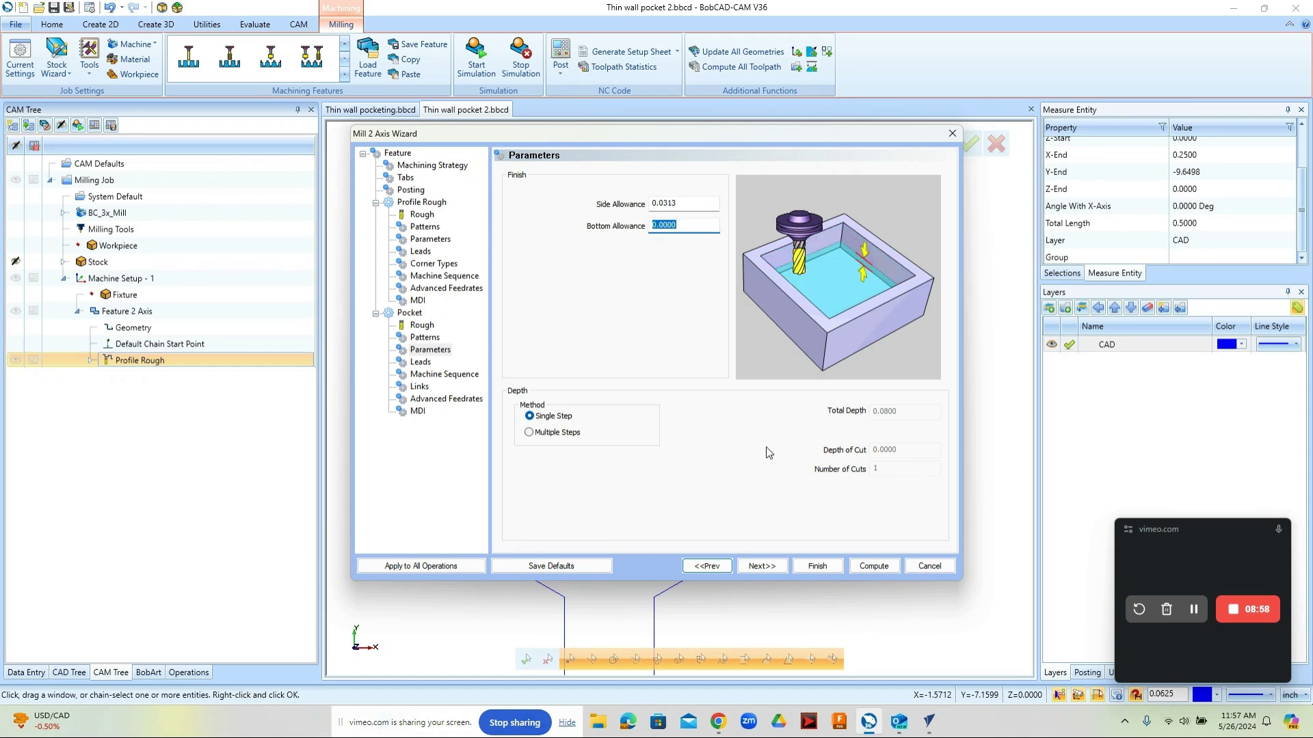
{"action": "left_click", "coordinate": [861, 570]}
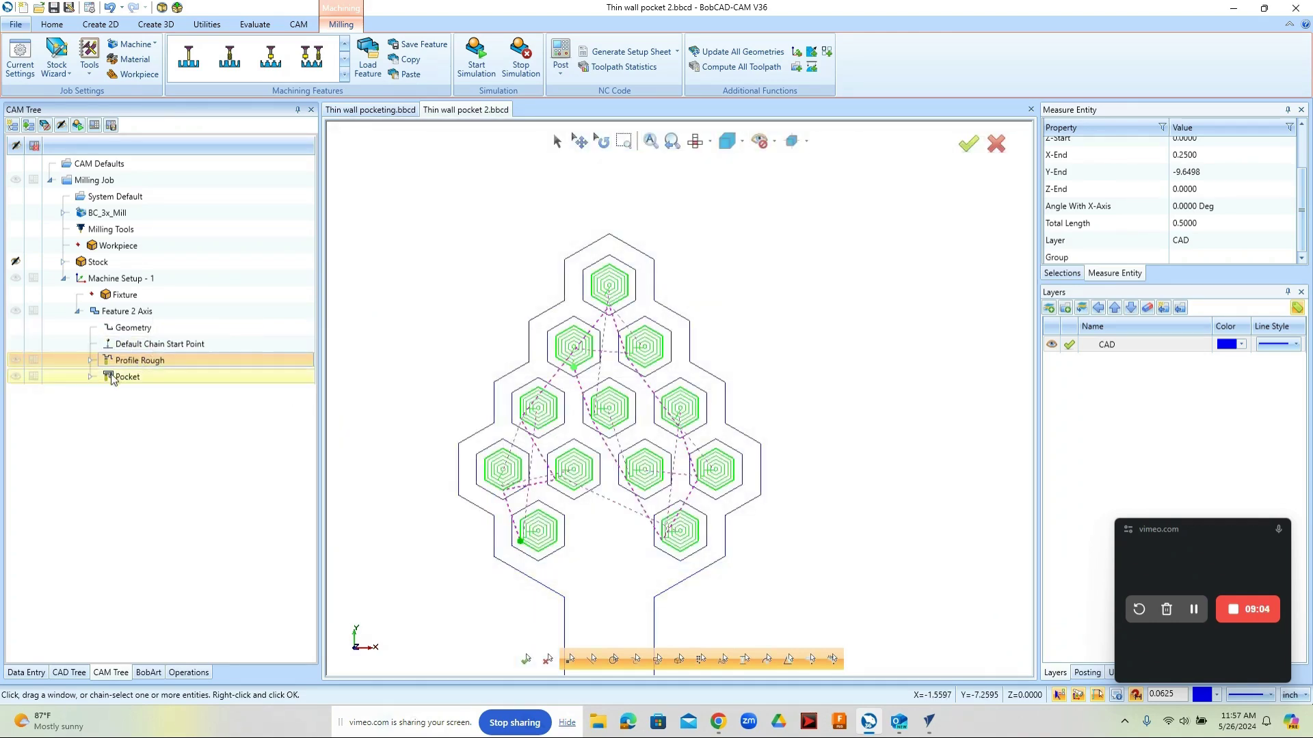
Hide the pocket toolpath in the CAM Tree, then show it again.
{"action": "left_click", "coordinate": [23, 381]}
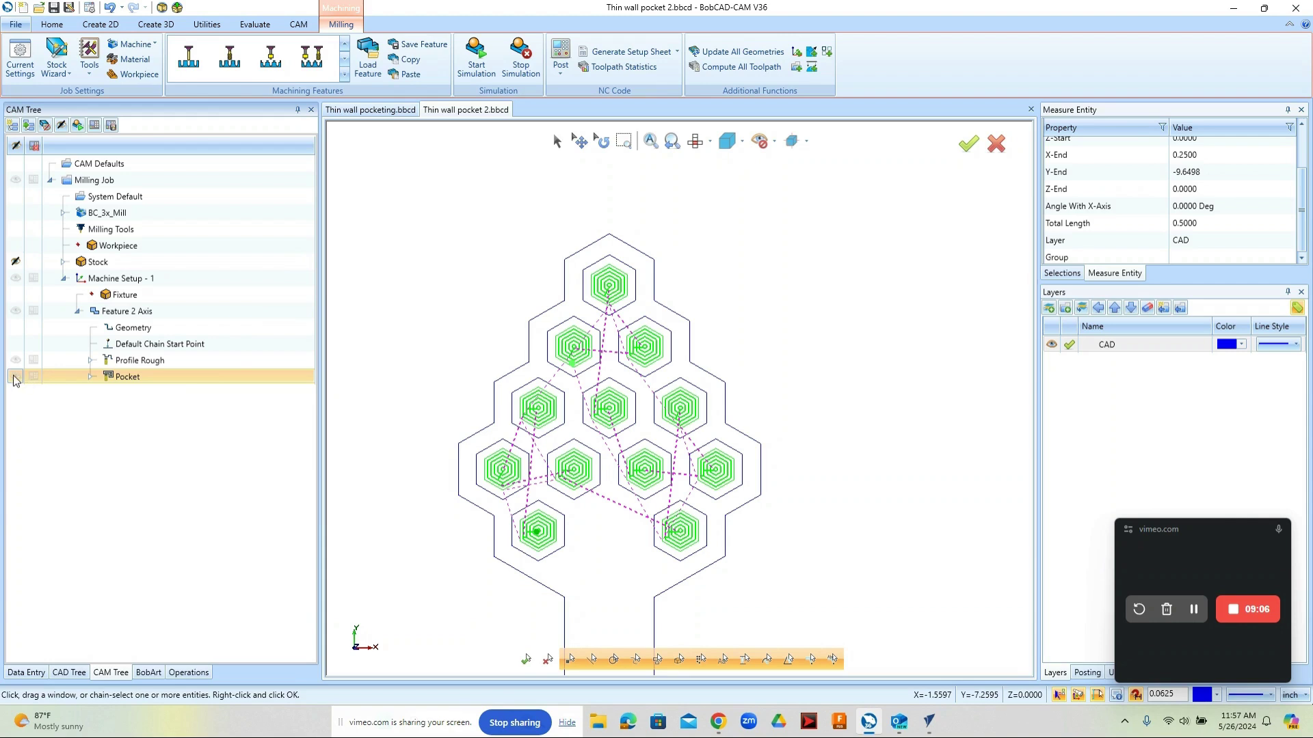
{"action": "left_click", "coordinate": [15, 376]}
{"action": "left_click", "coordinate": [152, 362]}
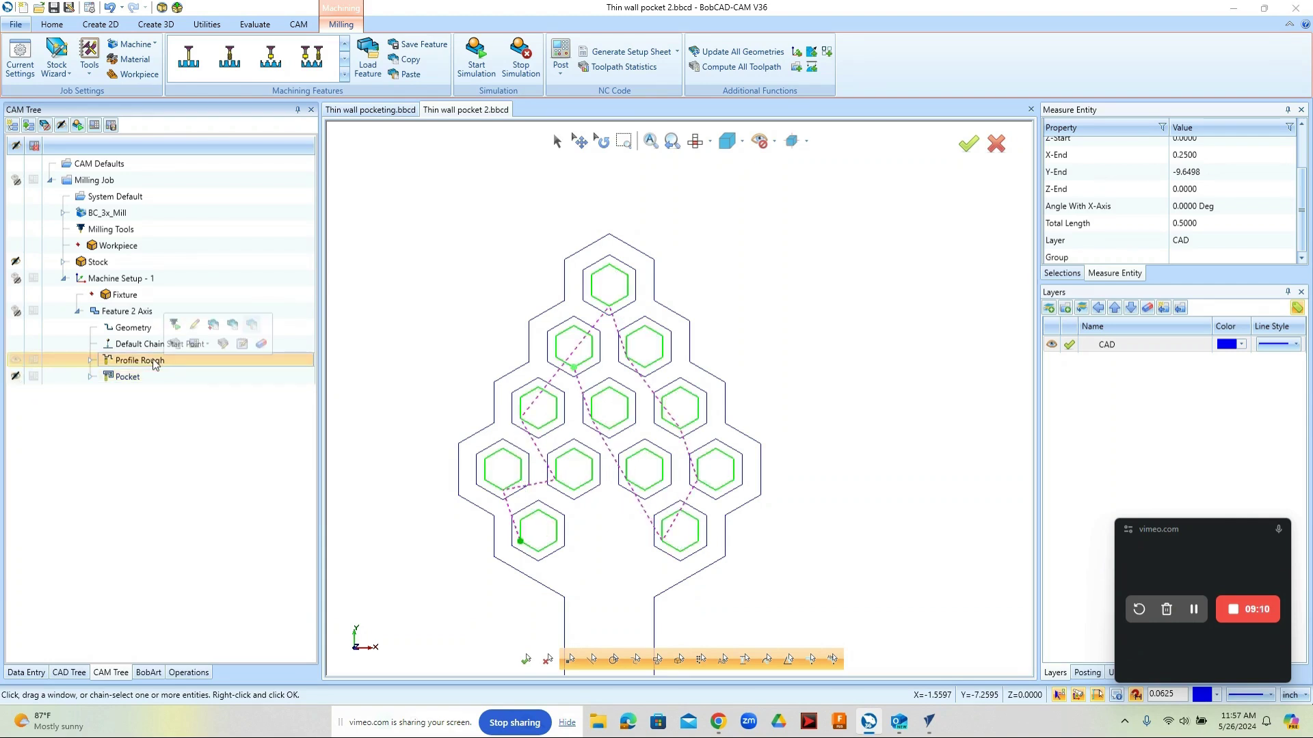
{"action": "left_click", "coordinate": [121, 378]}
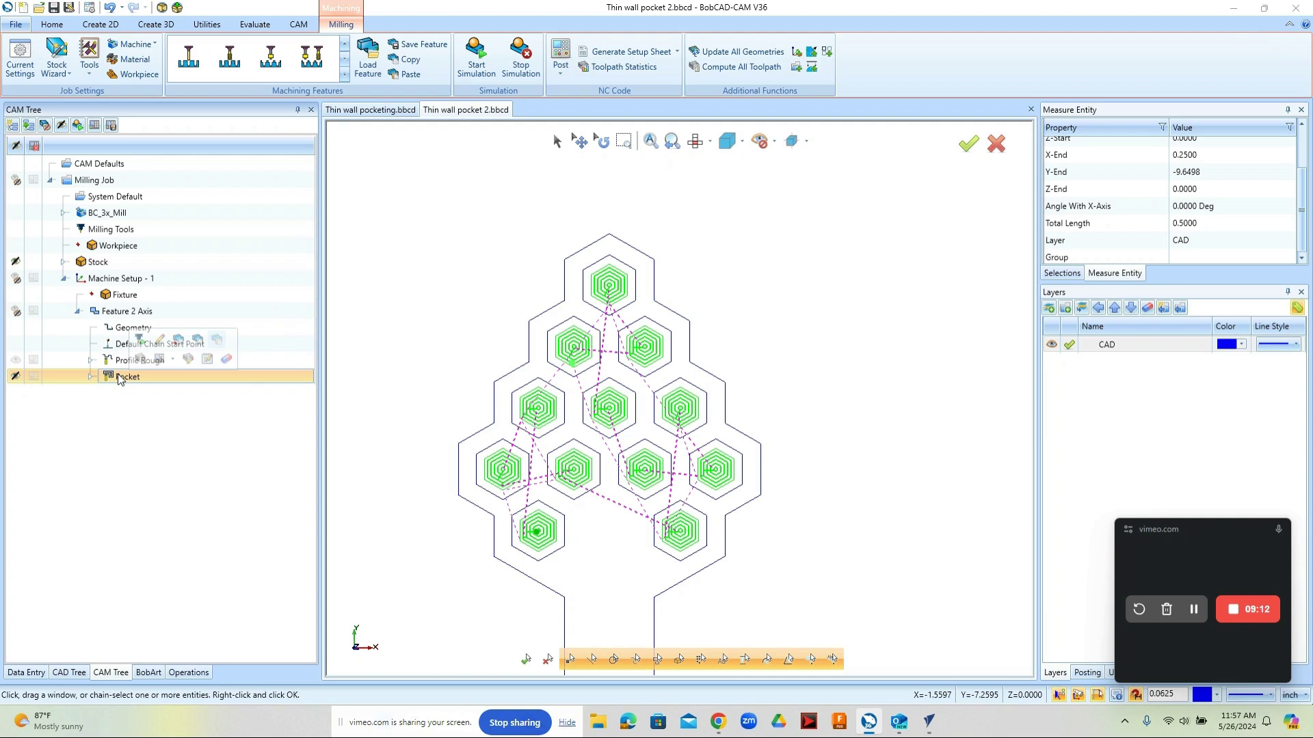
Backplot the pocket toolpath, stepping forward eight moves before closing the backplot.
{"action": "right_click", "coordinate": [120, 379]}
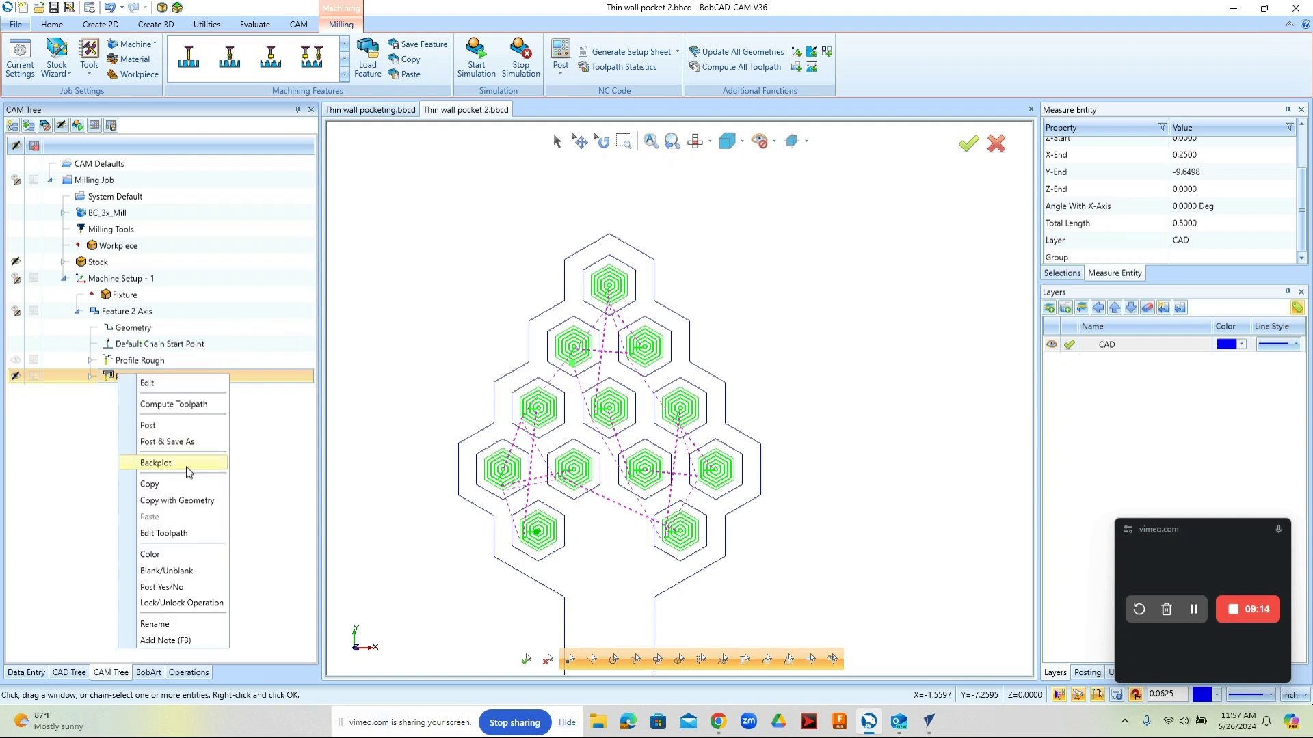
{"action": "left_click", "coordinate": [164, 468]}
{"action": "left_click", "coordinate": [186, 163]}
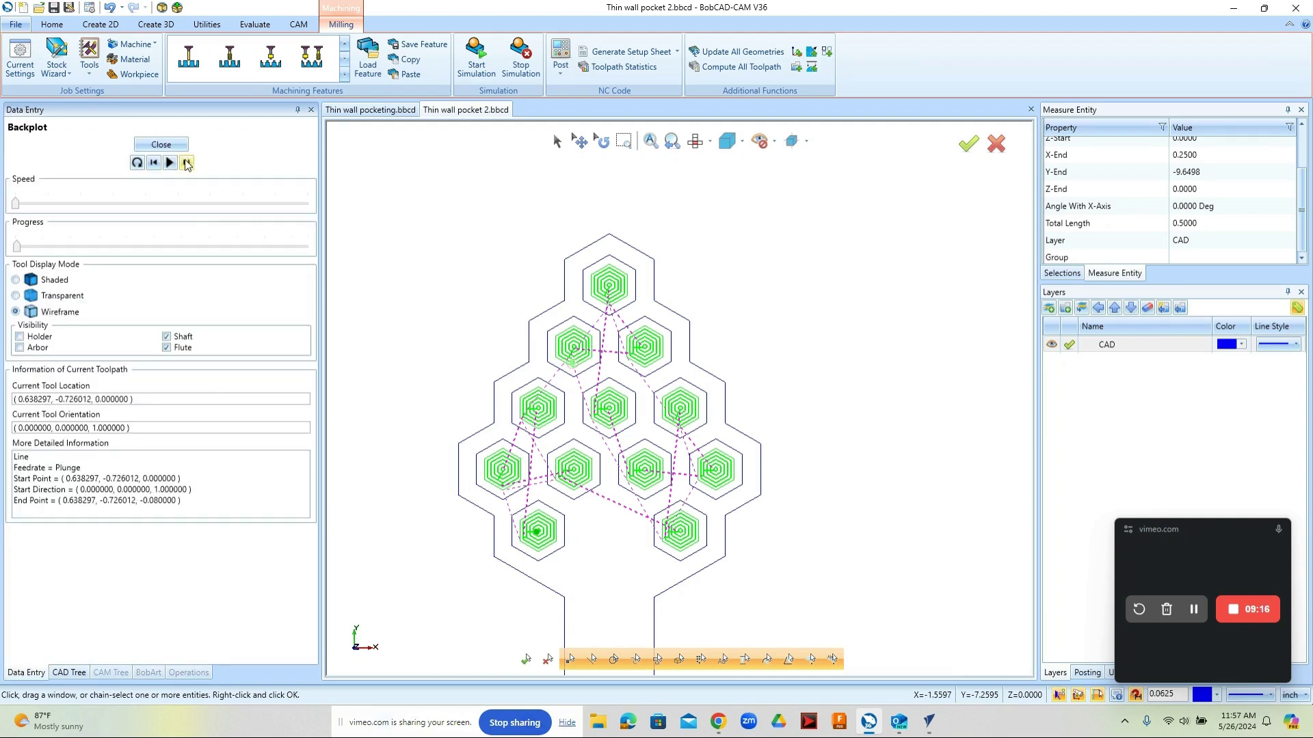
{"action": "left_click", "coordinate": [186, 163]}
{"action": "left_click", "coordinate": [186, 162]}
{"action": "left_click", "coordinate": [186, 163]}
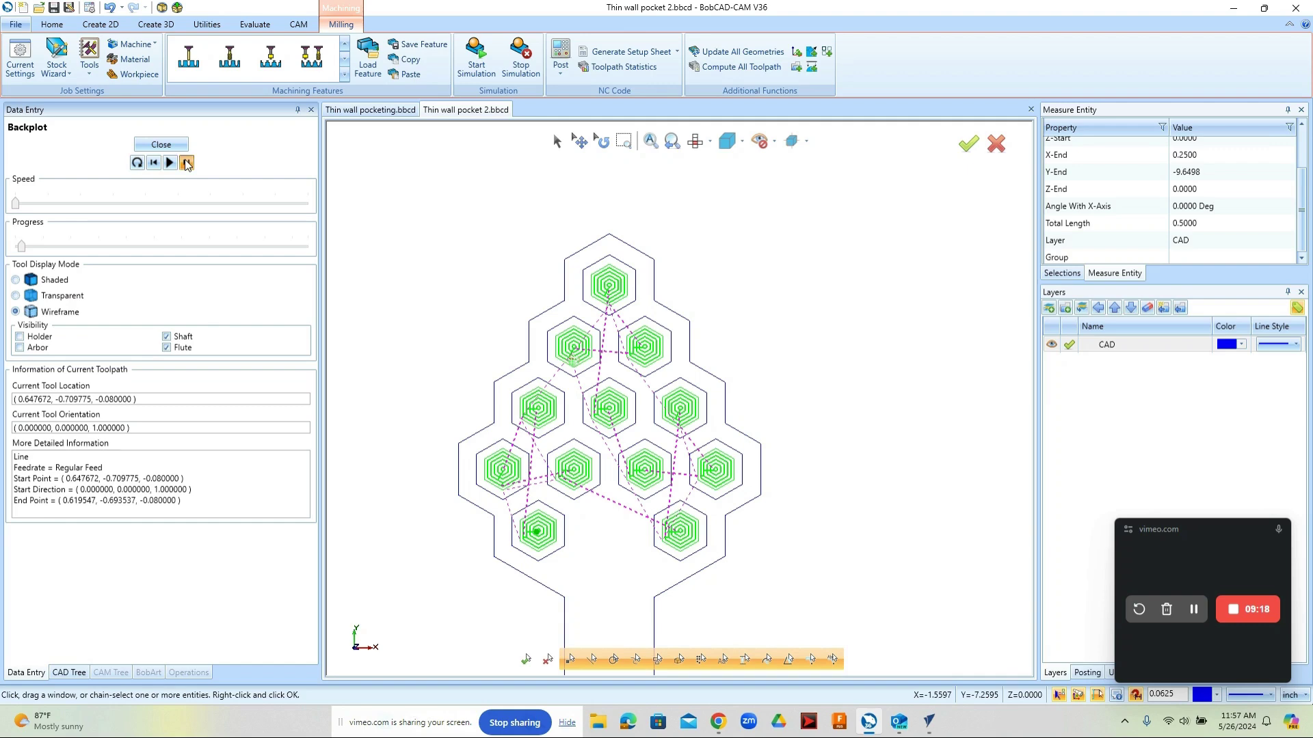
{"action": "left_click", "coordinate": [186, 163]}
{"action": "left_click", "coordinate": [186, 163]}
{"action": "left_click", "coordinate": [186, 163]}
{"action": "left_click", "coordinate": [186, 163]}
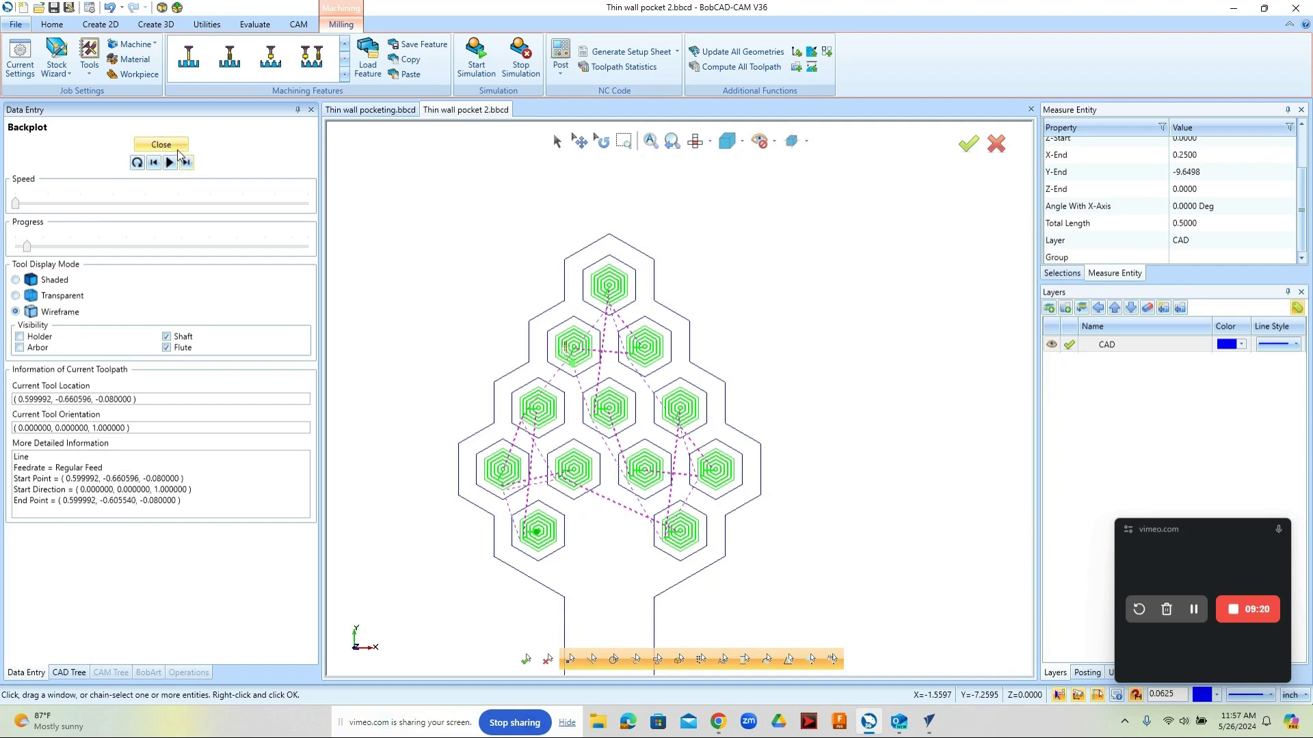
{"action": "left_click", "coordinate": [175, 146]}
Change the pocket pattern to Offset Pocket Out and recompute the toolpath.
{"action": "double_click", "coordinate": [129, 377]}
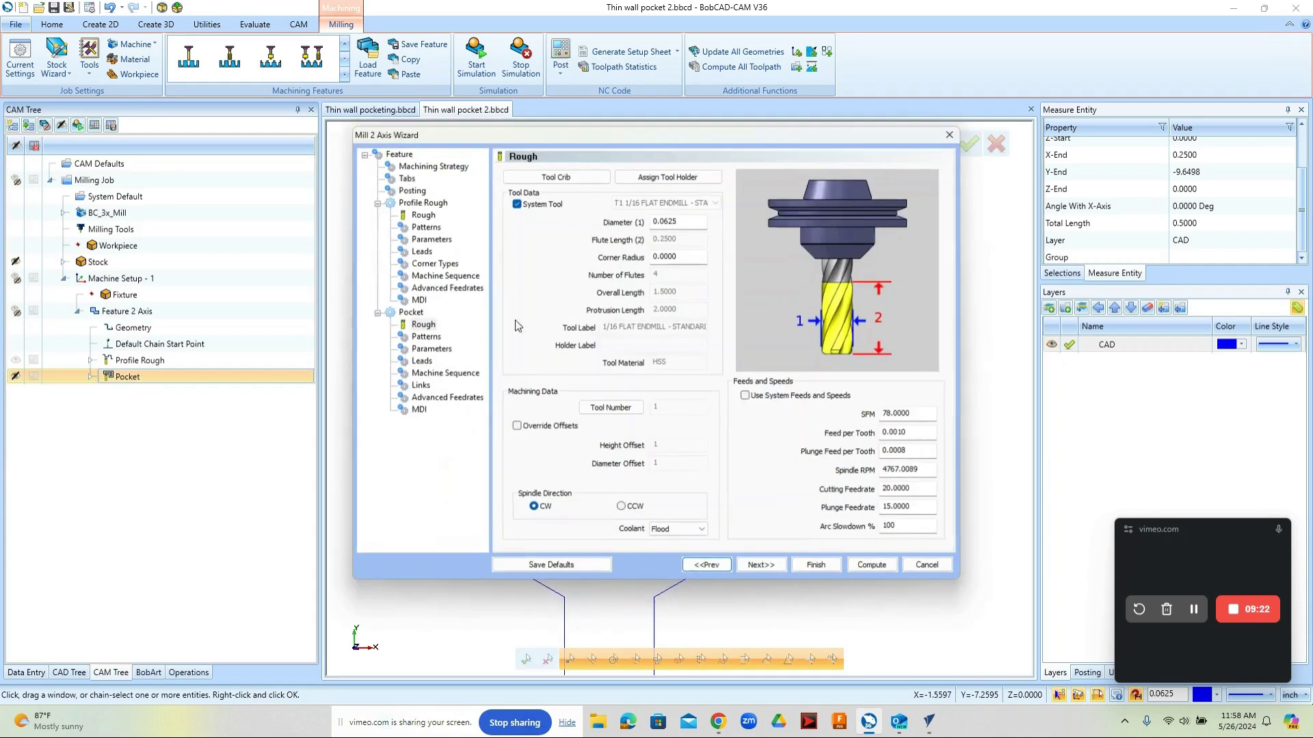
{"action": "left_click", "coordinate": [424, 337]}
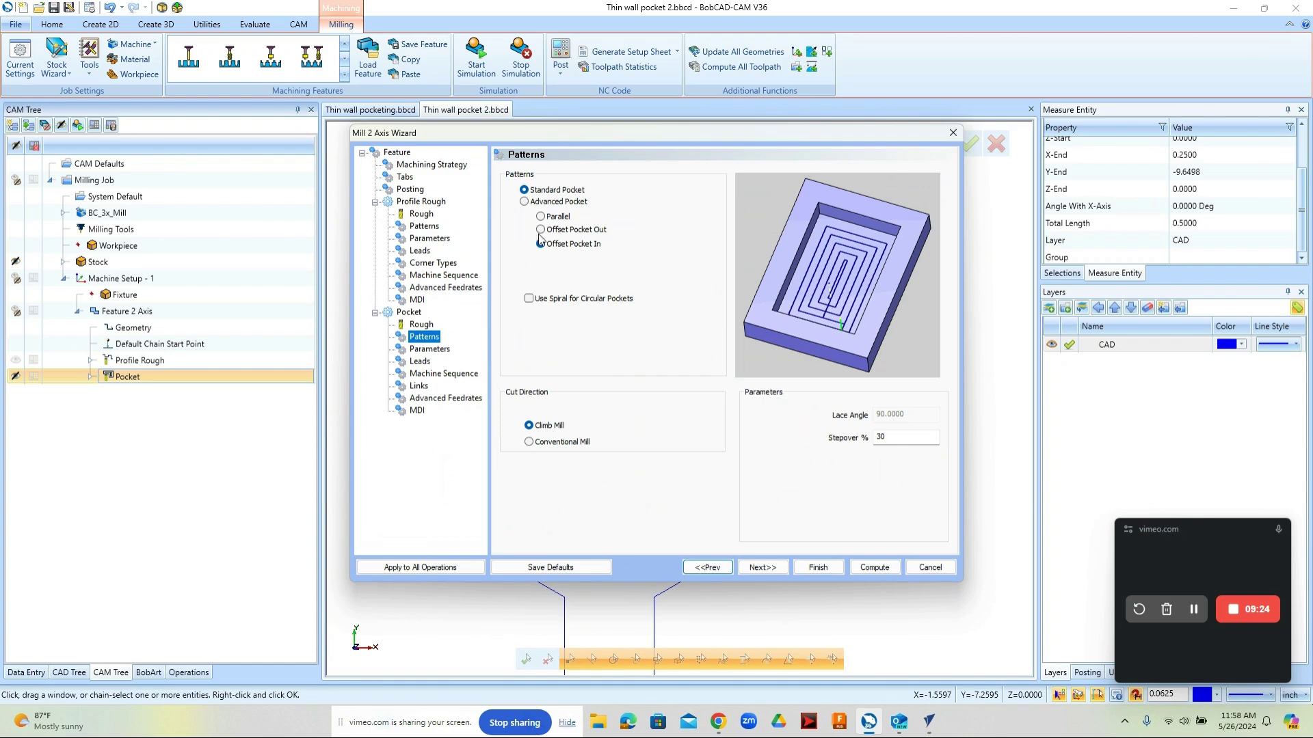
{"action": "left_click", "coordinate": [541, 230]}
{"action": "left_click", "coordinate": [864, 566]}
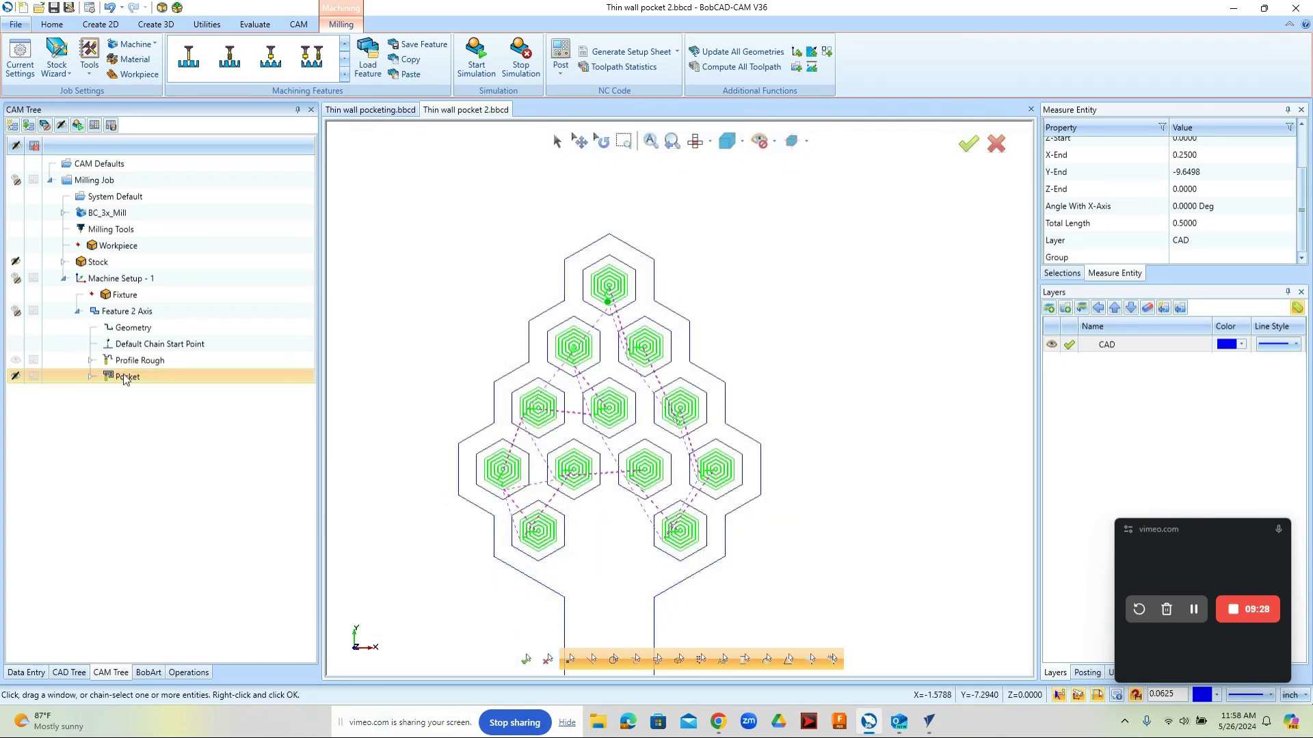
Backplot the Offset Pocket Out toolpath fifteen moves, close it, and reopen the Pocket settings.
{"action": "right_click", "coordinate": [126, 377]}
{"action": "left_click", "coordinate": [162, 463]}
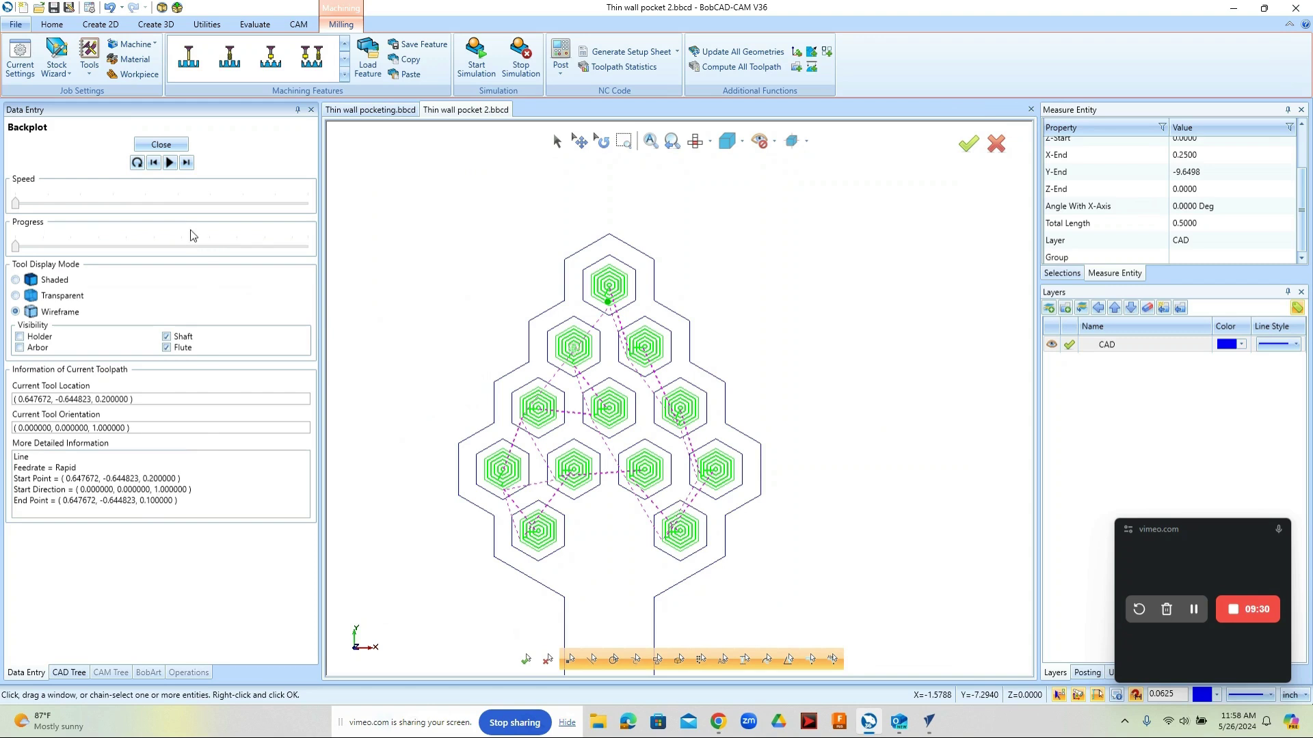
{"action": "left_click", "coordinate": [187, 163]}
{"action": "left_click", "coordinate": [186, 163]}
{"action": "left_click", "coordinate": [187, 163]}
{"action": "left_click", "coordinate": [187, 162]}
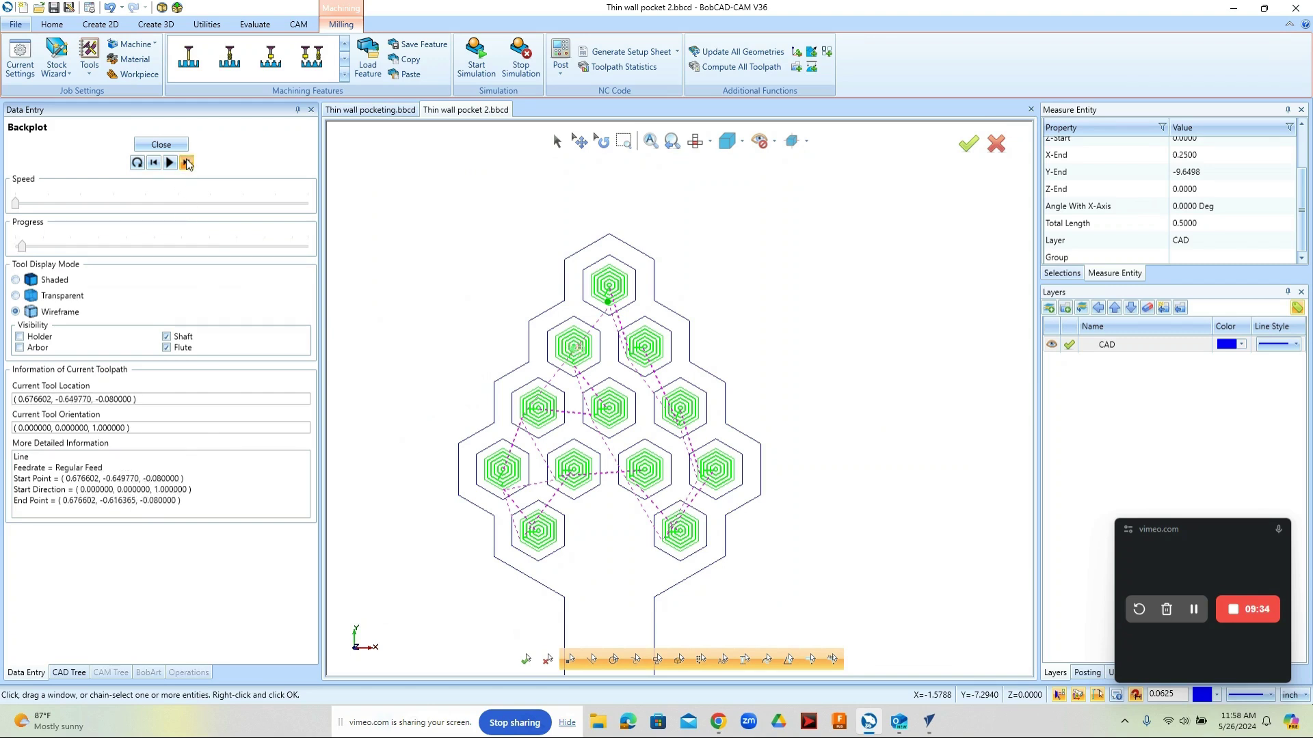
{"action": "left_click", "coordinate": [186, 163]}
{"action": "left_click", "coordinate": [187, 163]}
{"action": "left_click", "coordinate": [186, 163]}
{"action": "left_click", "coordinate": [186, 163]}
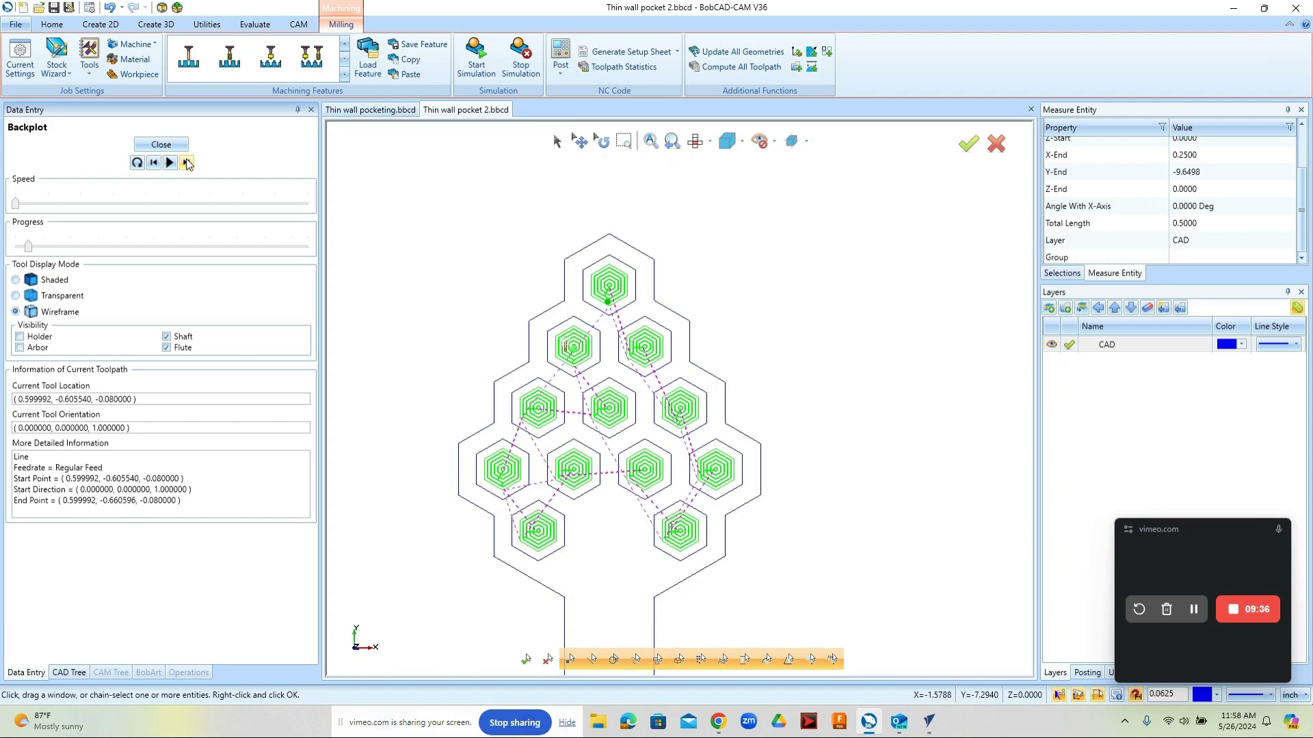
{"action": "left_click", "coordinate": [186, 163]}
{"action": "left_click", "coordinate": [186, 163]}
{"action": "left_click", "coordinate": [187, 162]}
{"action": "left_click", "coordinate": [186, 163]}
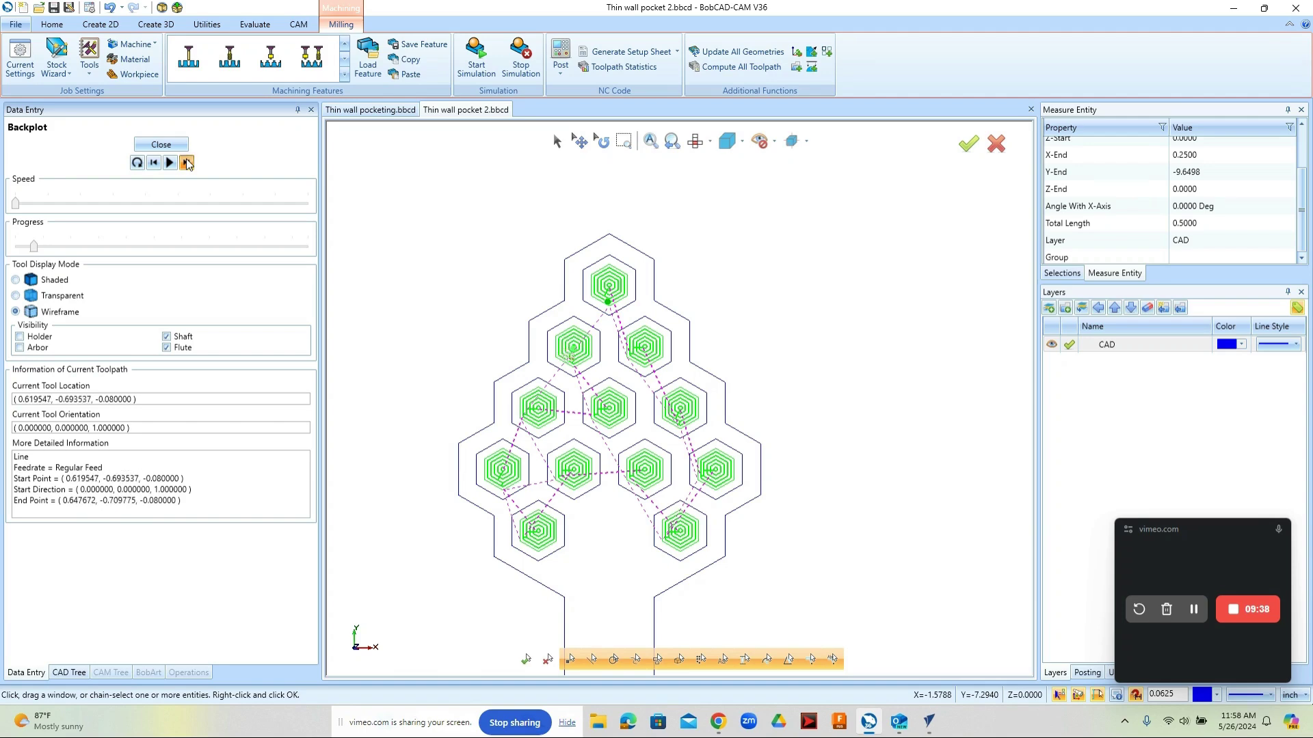
{"action": "left_click", "coordinate": [187, 163]}
{"action": "left_click", "coordinate": [187, 162]}
{"action": "left_click", "coordinate": [187, 163]}
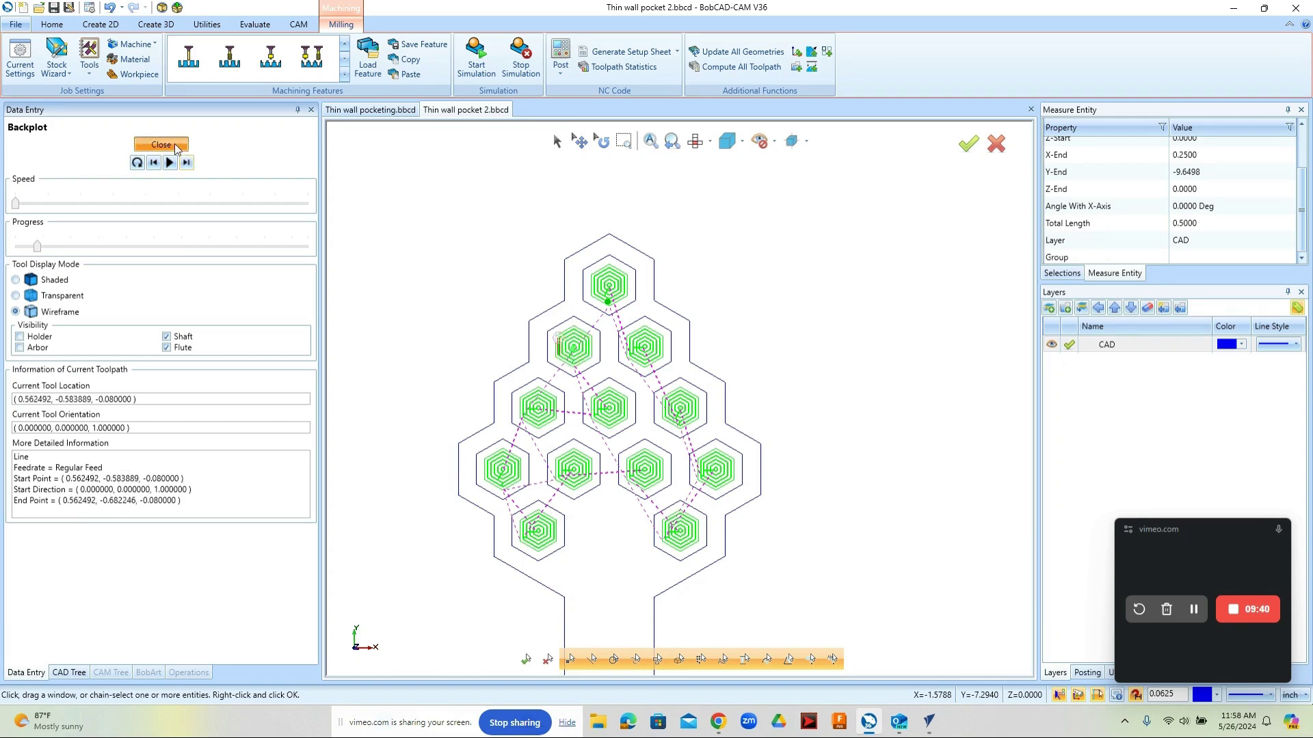
{"action": "left_click", "coordinate": [176, 149]}
{"action": "double_click", "coordinate": [127, 376]}
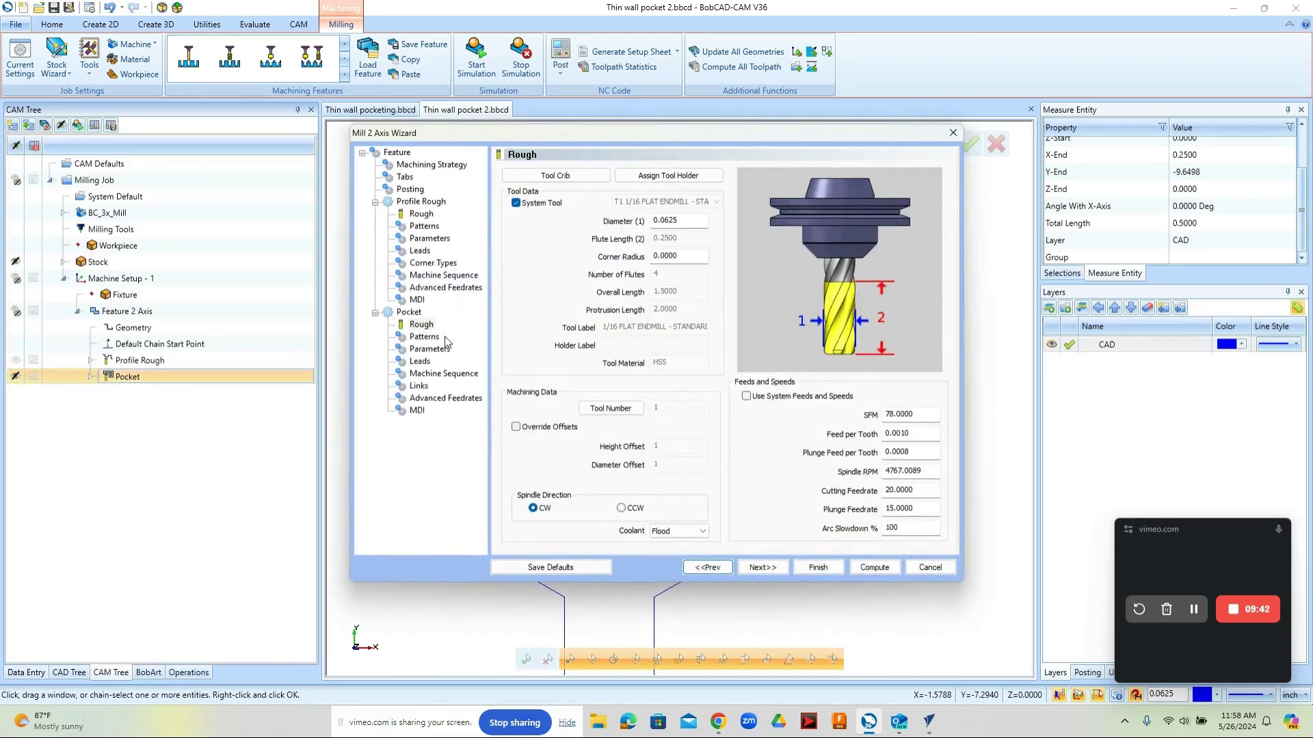
Set the pocket cut direction to Conventional Mill and recompute the toolpath.
{"action": "left_click", "coordinate": [432, 337]}
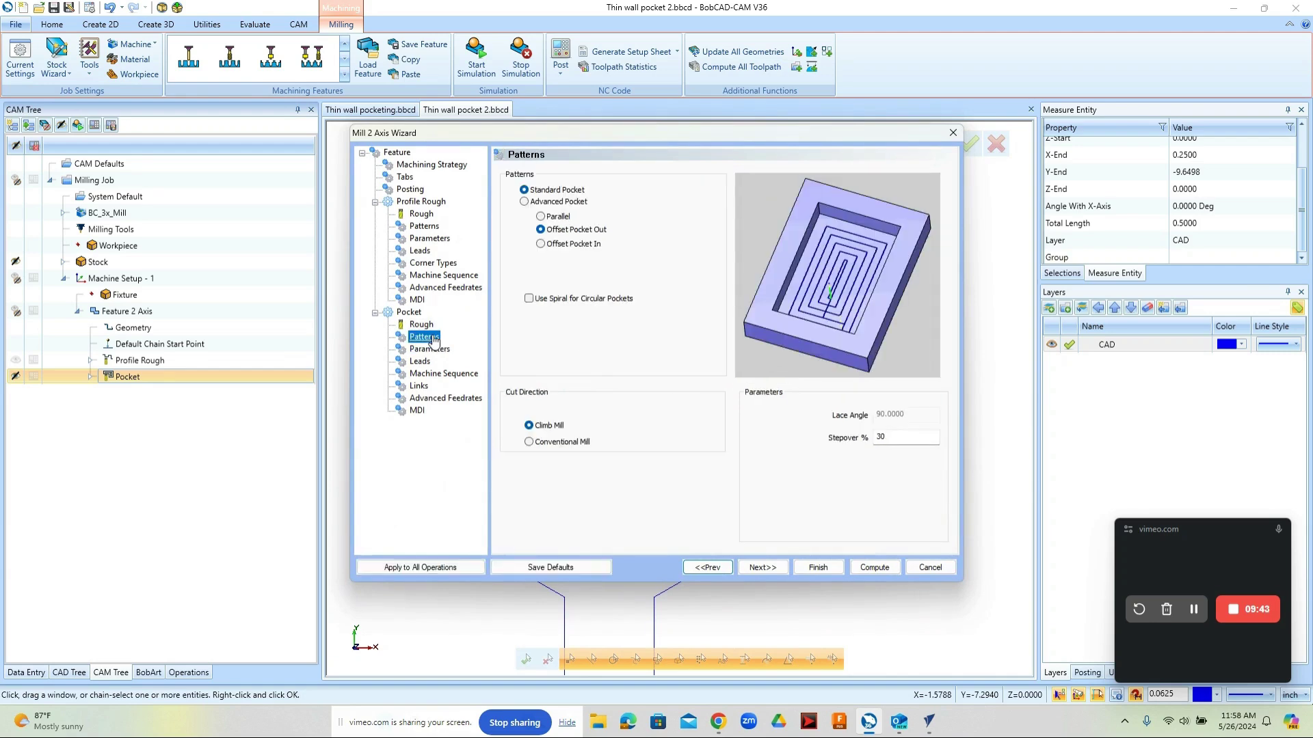
{"action": "left_click", "coordinate": [559, 443]}
{"action": "left_click", "coordinate": [874, 568]}
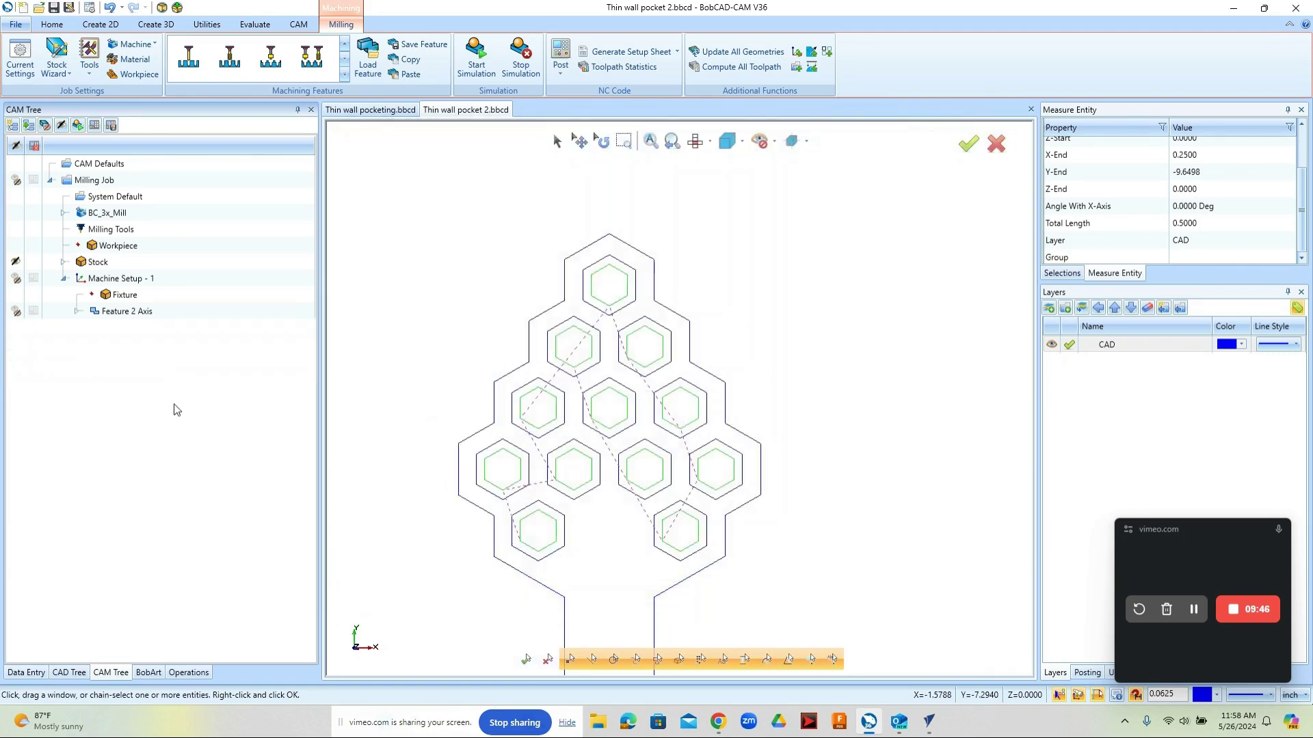
Start a backplot of the conventional-milled pocket toolpath and step forward five moves.
{"action": "right_click", "coordinate": [123, 376]}
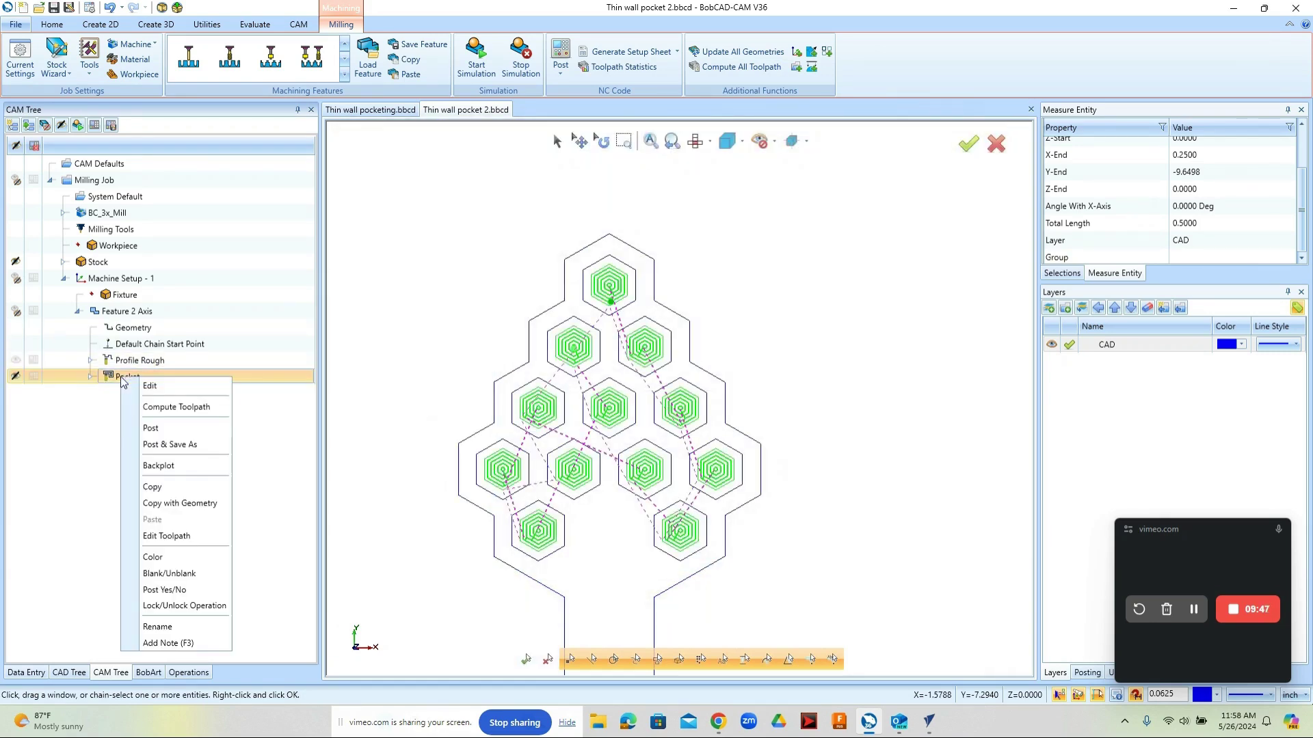
{"action": "left_click", "coordinate": [203, 464]}
{"action": "left_click", "coordinate": [187, 164]}
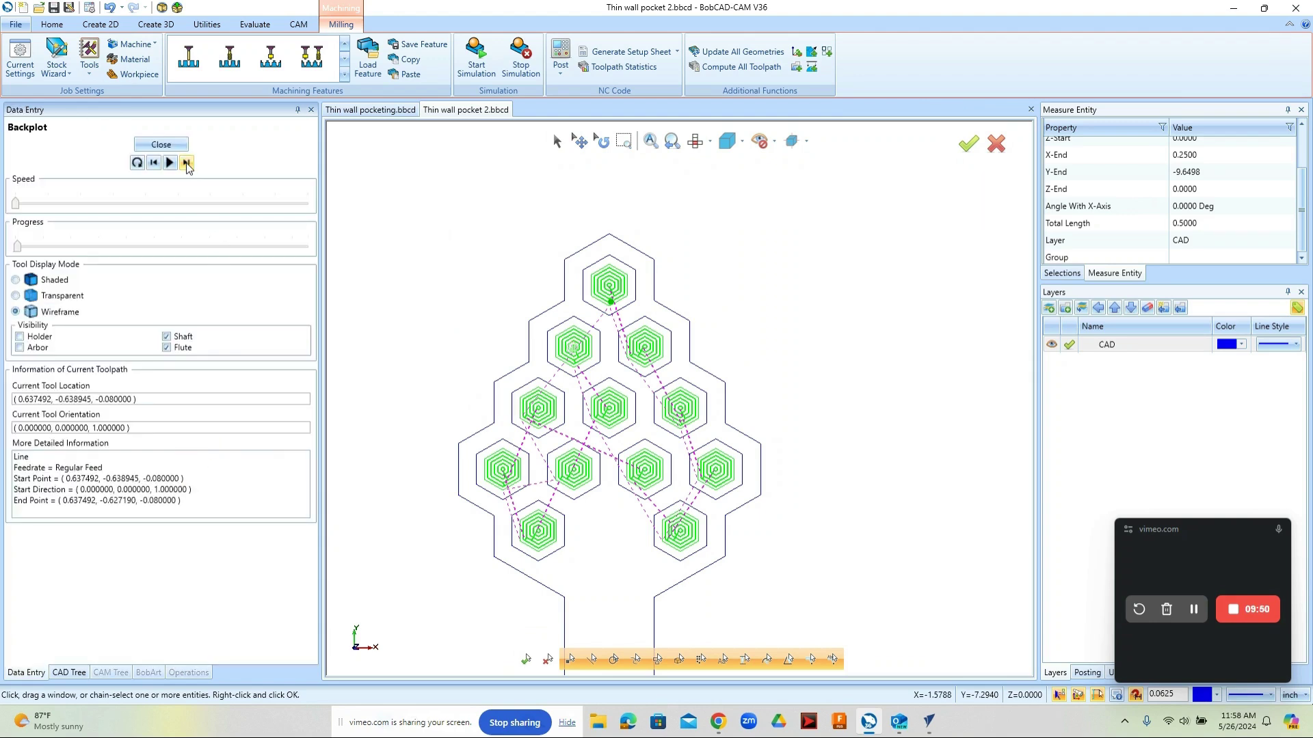
{"action": "left_click", "coordinate": [188, 164]}
{"action": "left_click", "coordinate": [187, 164]}
{"action": "left_click", "coordinate": [188, 164]}
{"action": "left_click", "coordinate": [187, 164]}
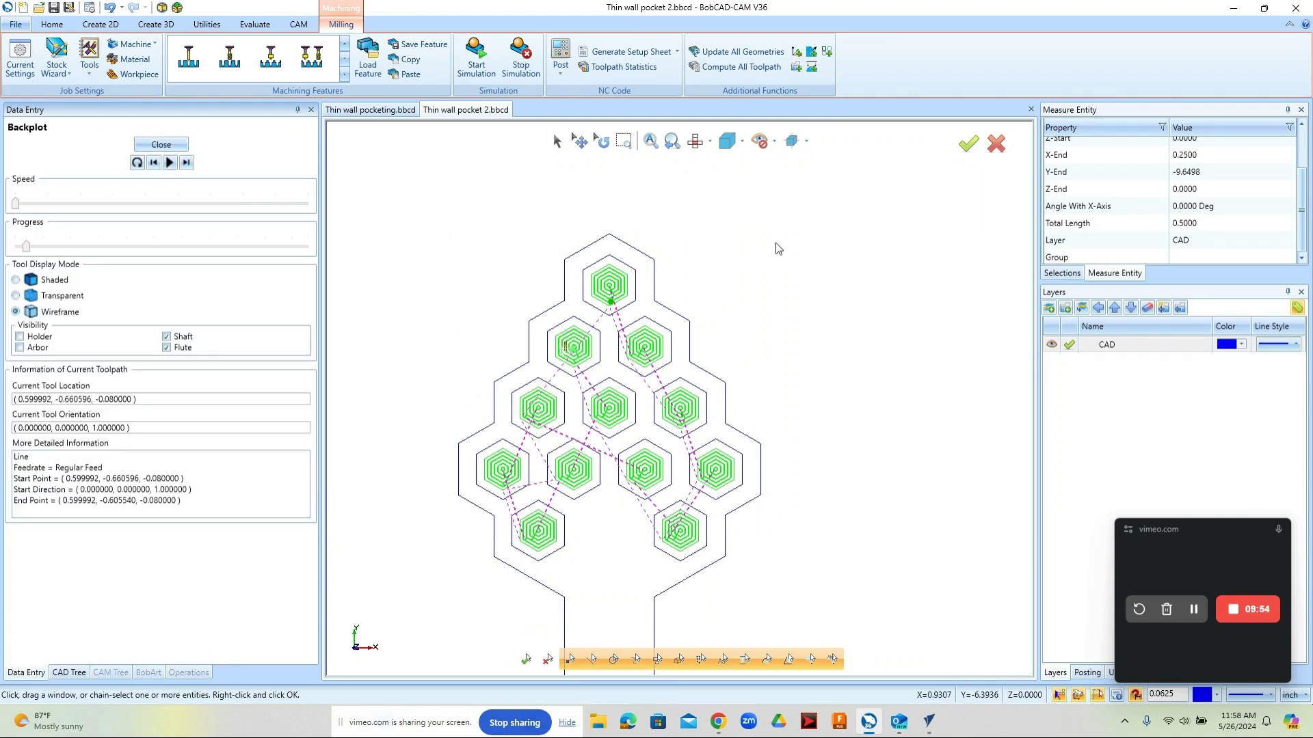